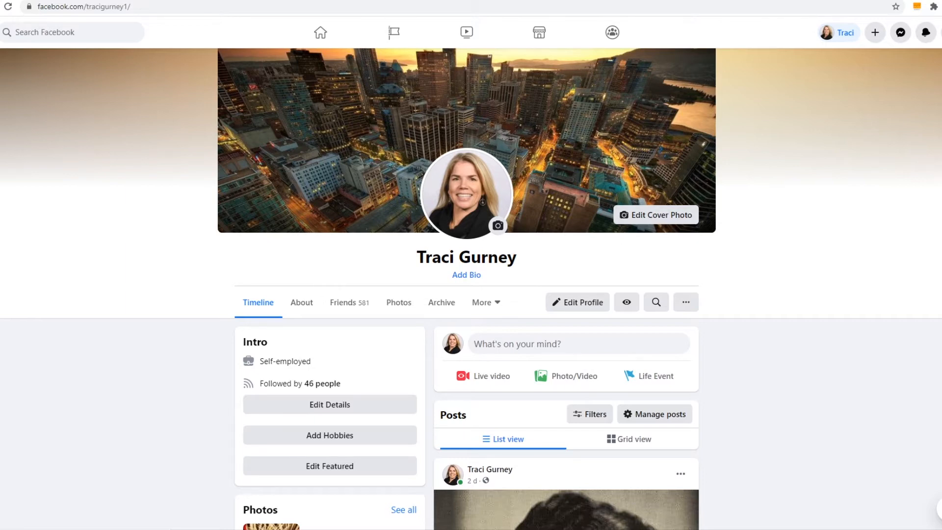
- Start creating a new Facebook Page and check its blank layout in the mobile and desktop previews
click(874, 37)
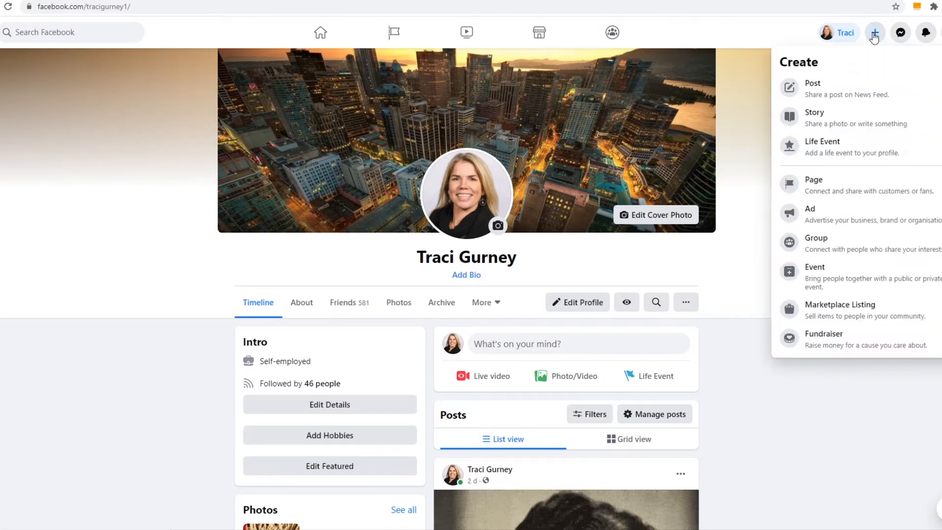
click(808, 193)
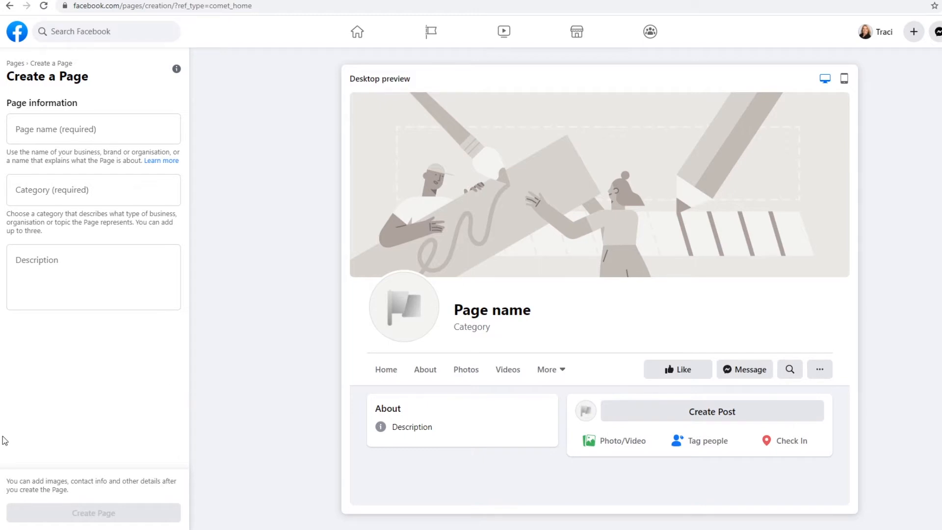
click(845, 79)
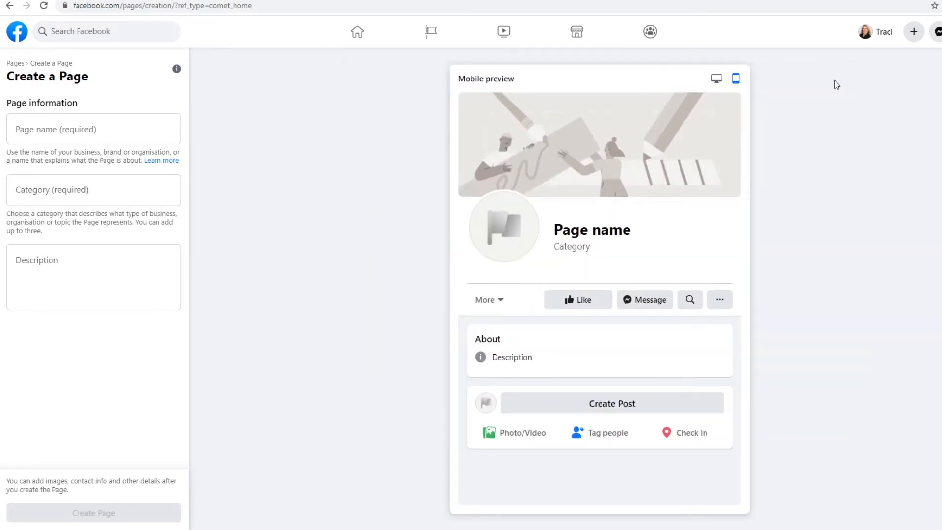
click(716, 81)
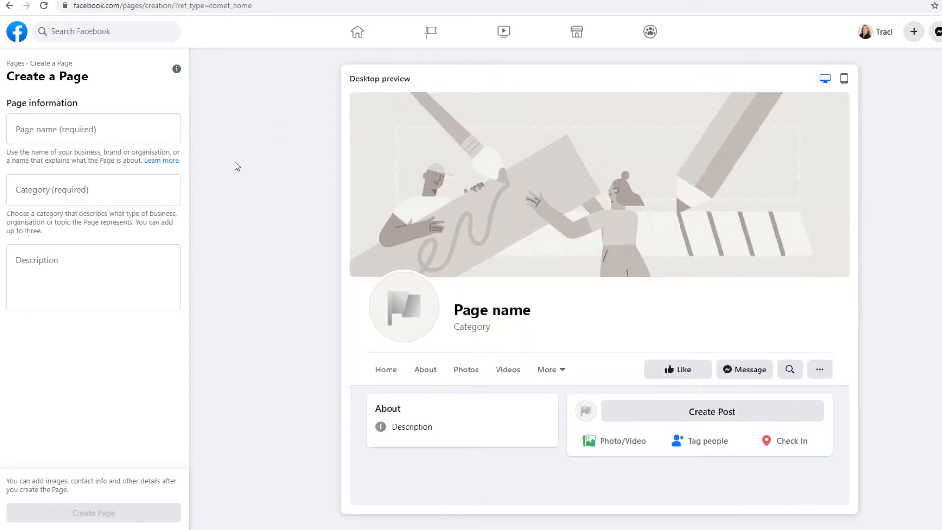
- Name the Page "Tips with Traci" and describe it as teaching business owners the "how to" of digital marketing, with tutorials and tips
click(115, 136)
text(Tips with Traci)
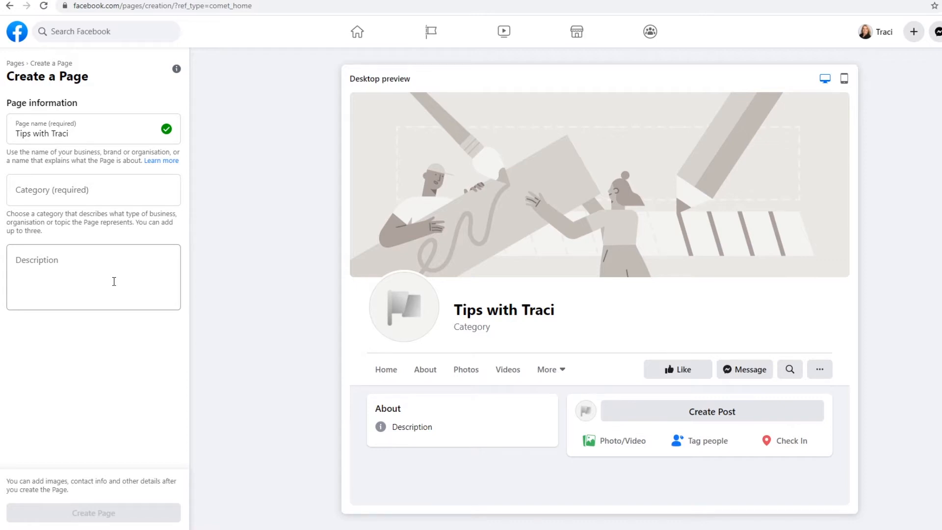
click(114, 281)
text(Teaching business owners the "how to" of digital marketing for business online. Check out tutorials and tips to help you market you business and grow your revenue.)
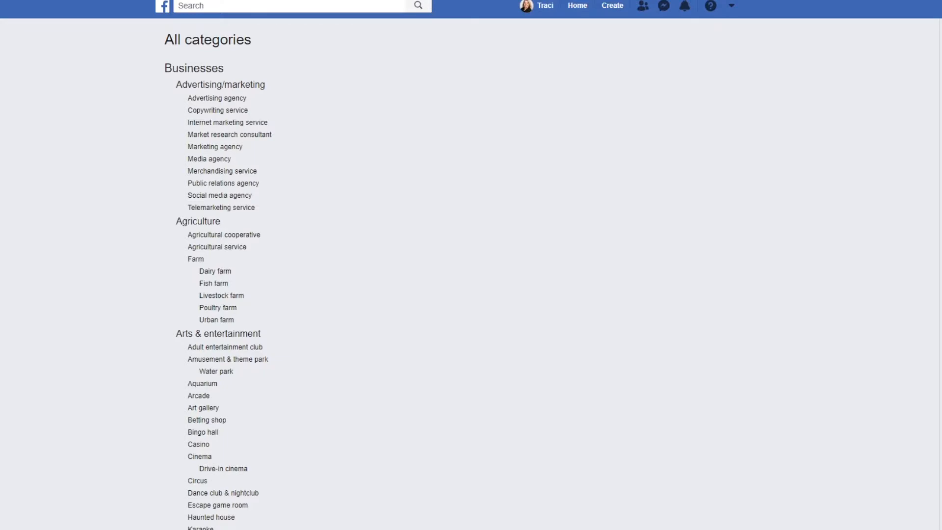
- Look through the available categories, set Brand as the Page's only category, and create the Page
scroll(471, 275, down, 20)
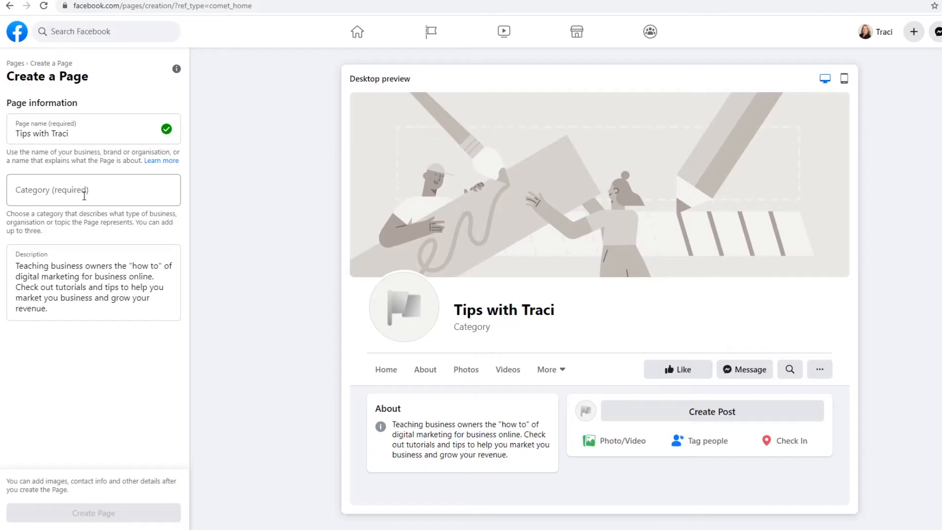
click(84, 195)
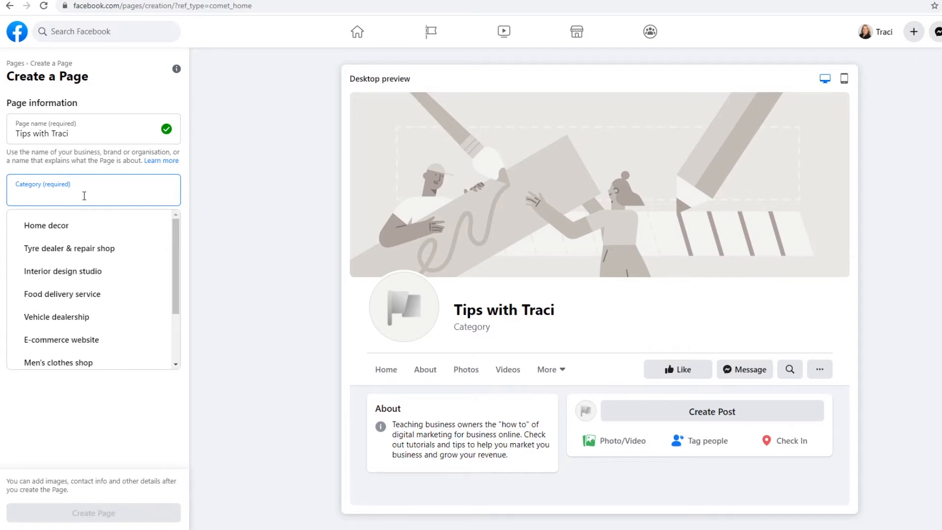
text(di)
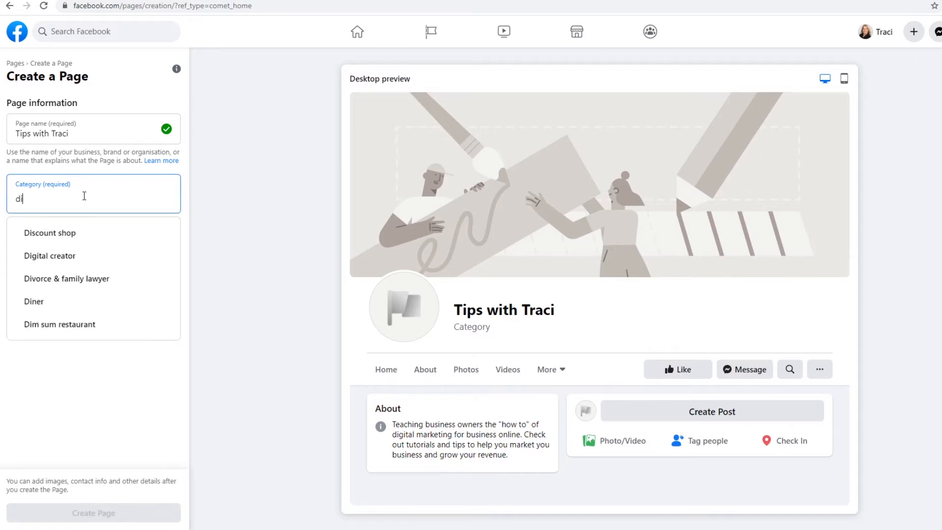
click(84, 256)
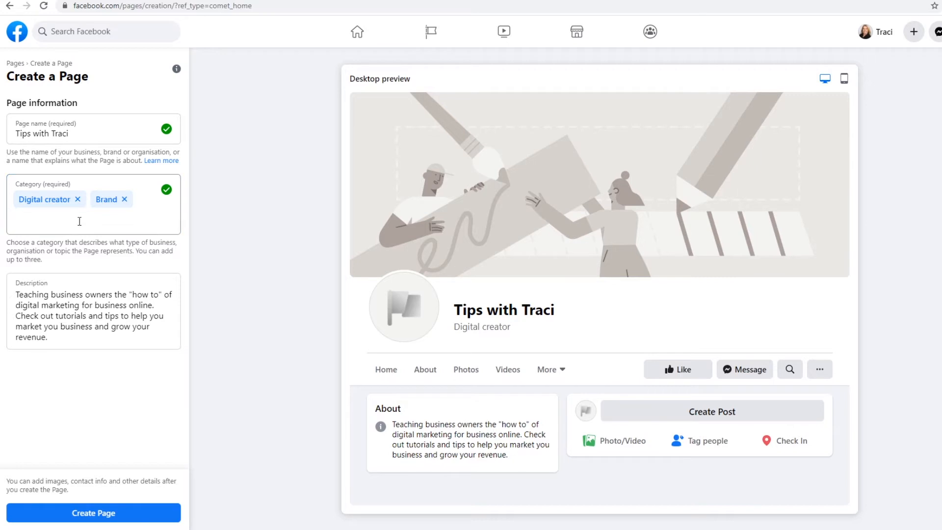
click(78, 199)
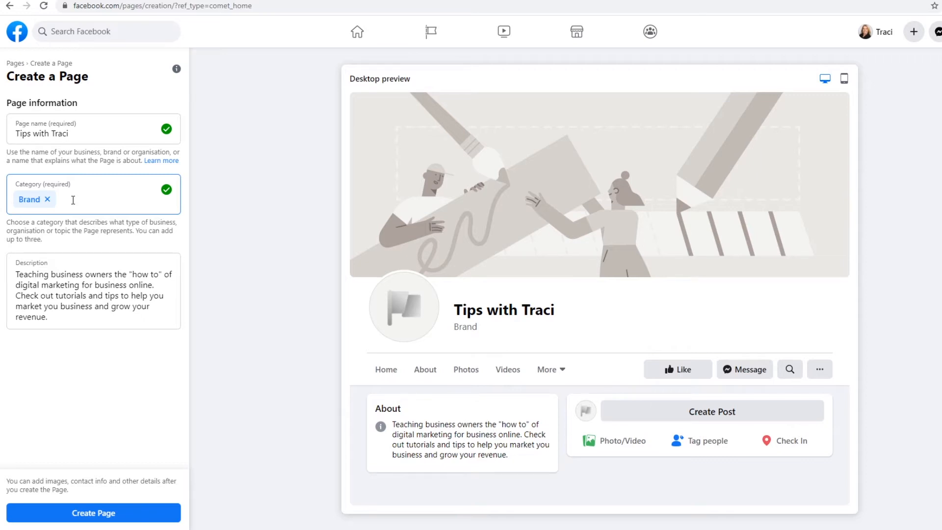
click(113, 516)
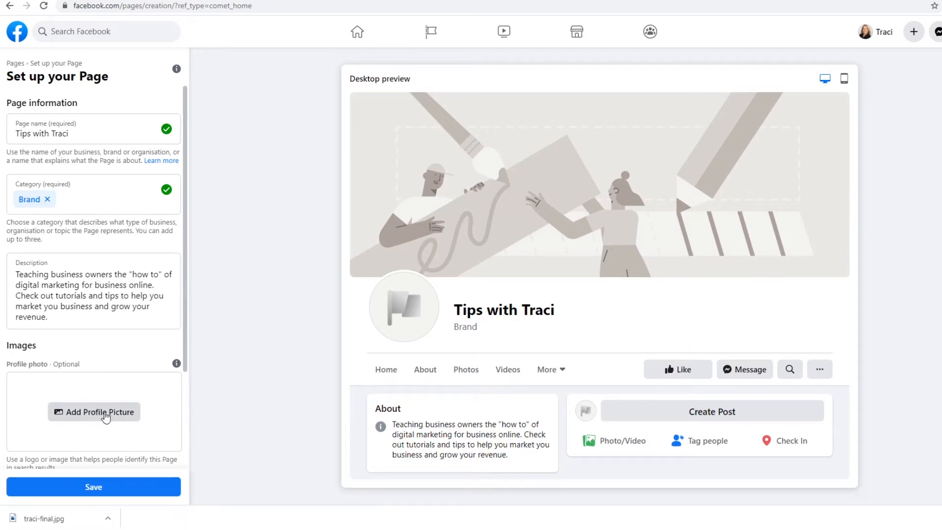
click(103, 416)
click(29, 66)
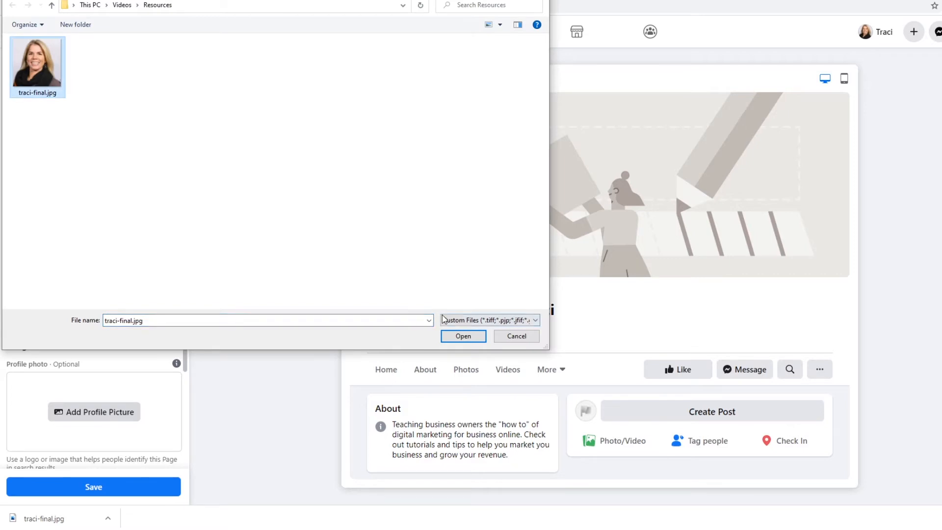
click(468, 339)
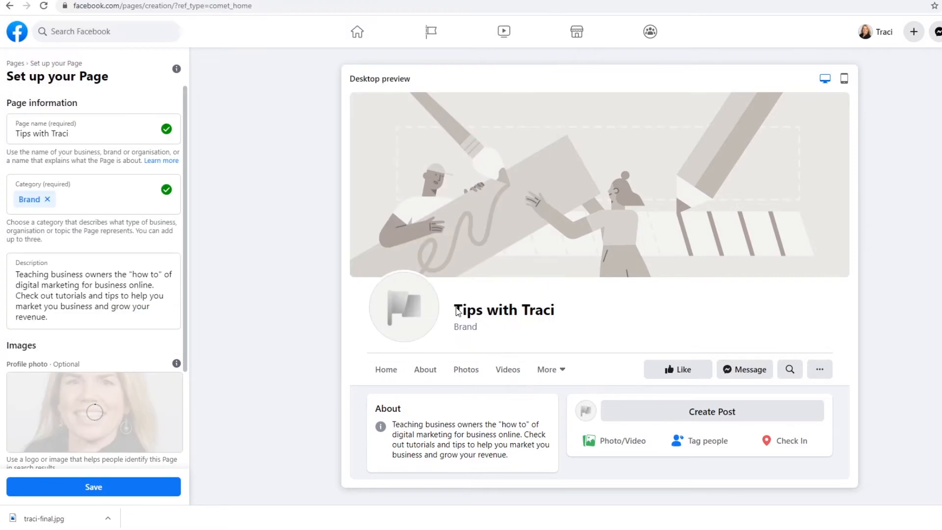
click(130, 488)
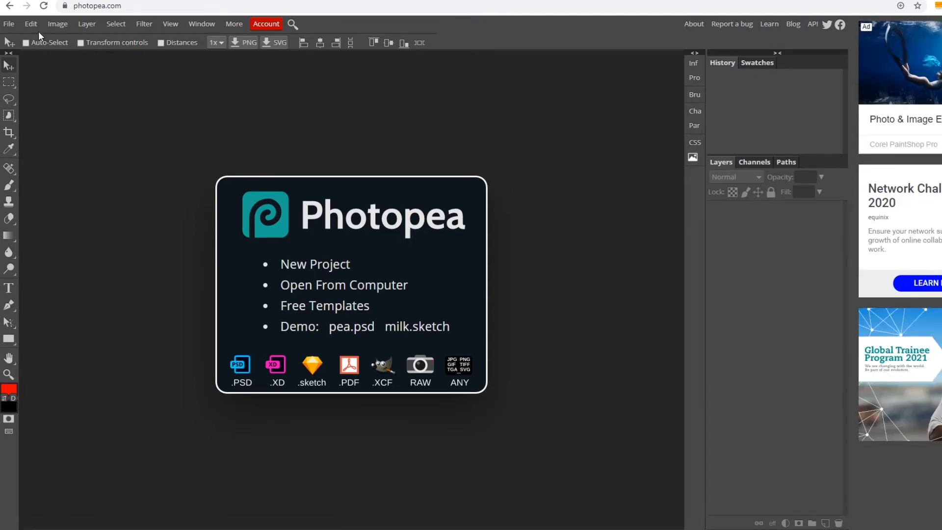
- In Photopea, view the new-project templates for the FB Page Cover size, 1640 x 664 px
click(9, 25)
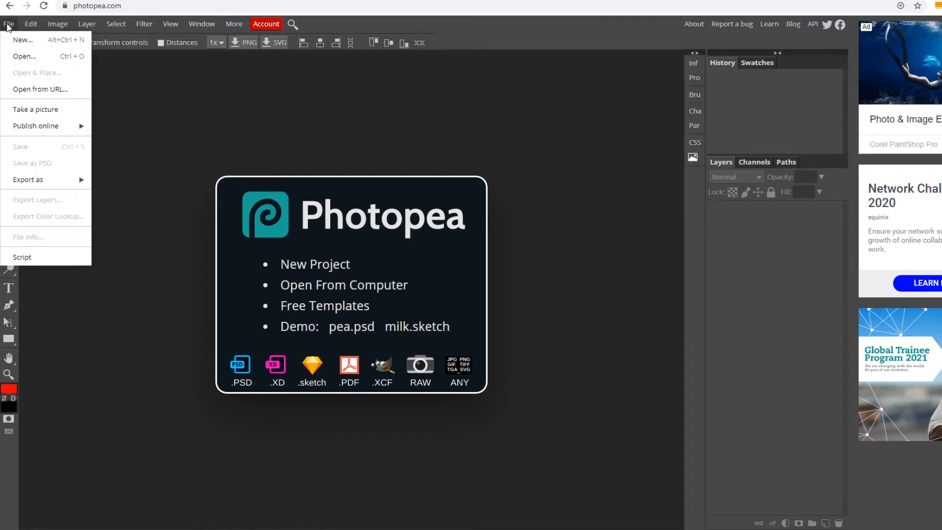
click(22, 39)
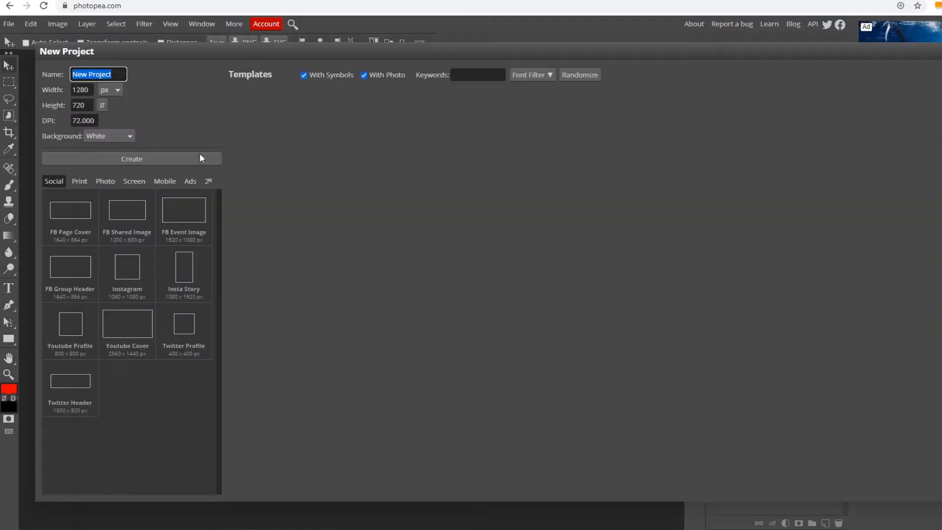
click(66, 216)
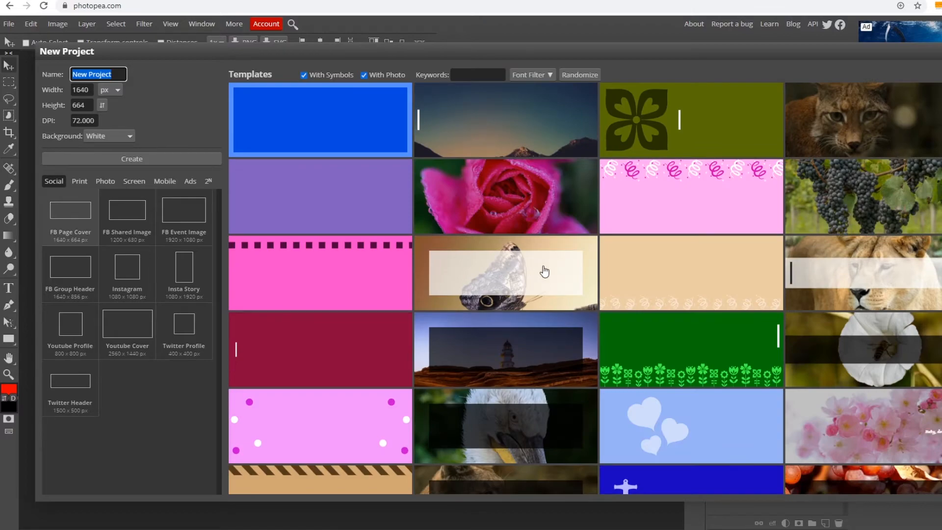
- Switch to Canva, search for "faebook cover" and browse the cover templates
click(226, 1)
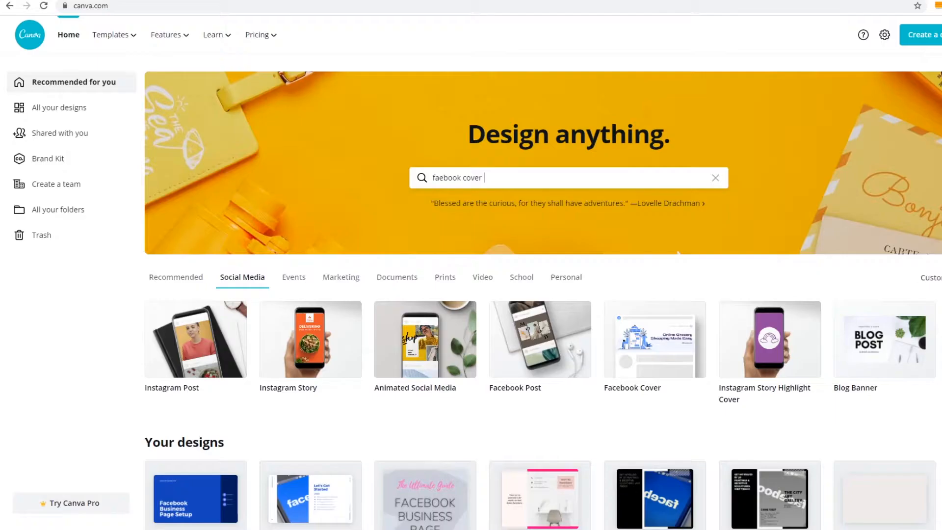
click(573, 182)
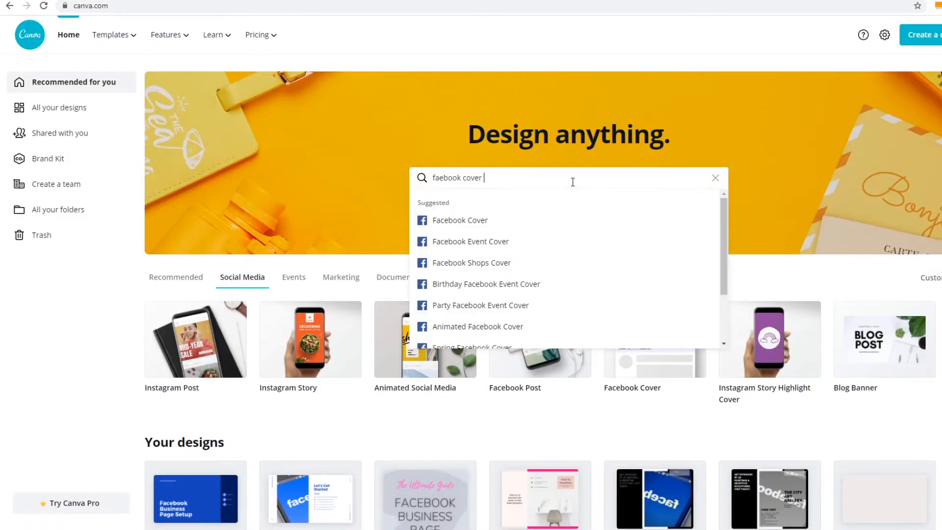
text(faebook cover)
key(Return)
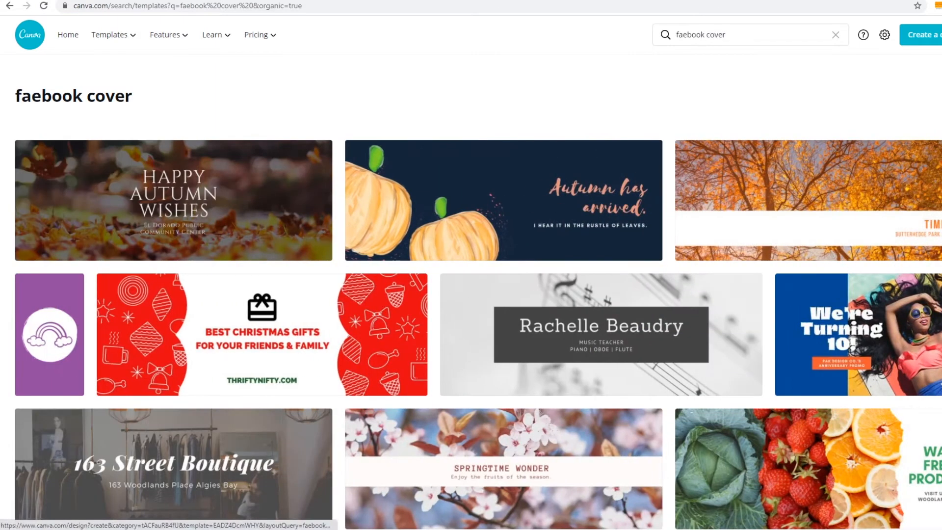
scroll(471, 294, down, 6)
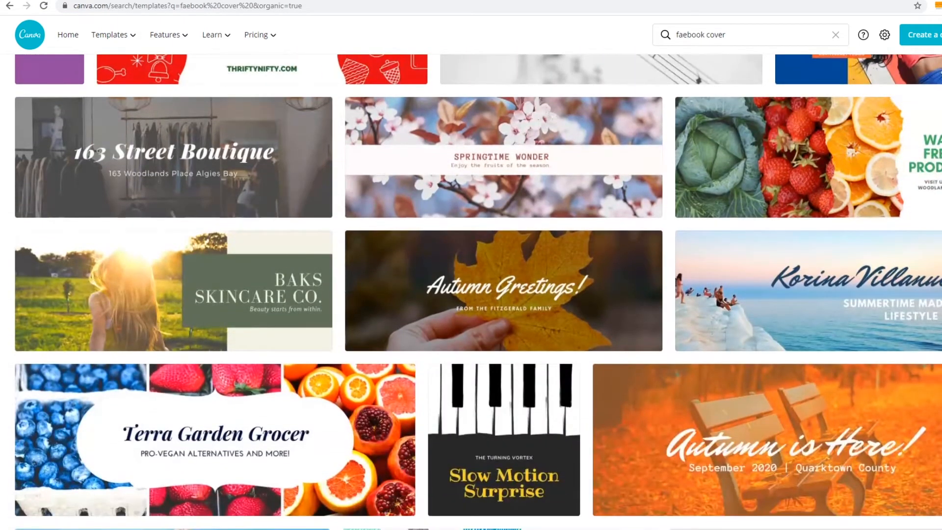
scroll(471, 294, up, 4)
scroll(471, 295, up, 2)
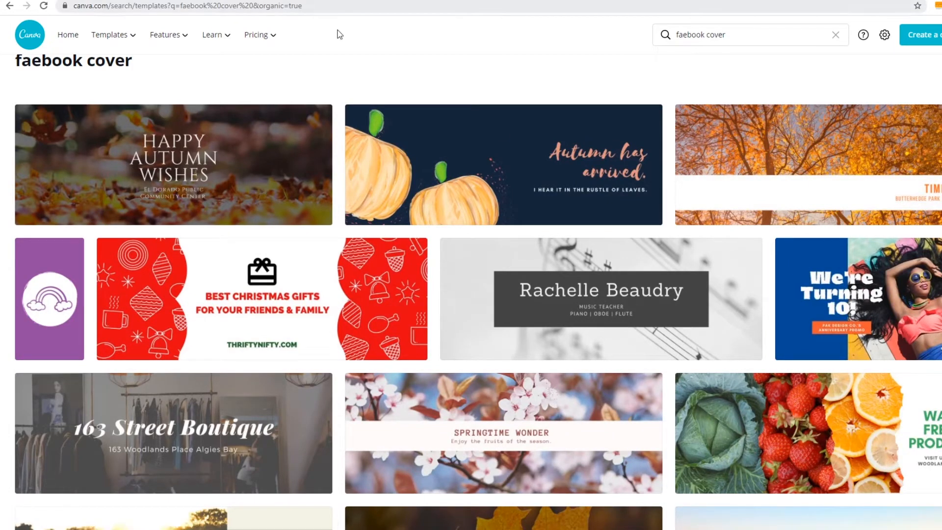
scroll(471, 295, down, 3)
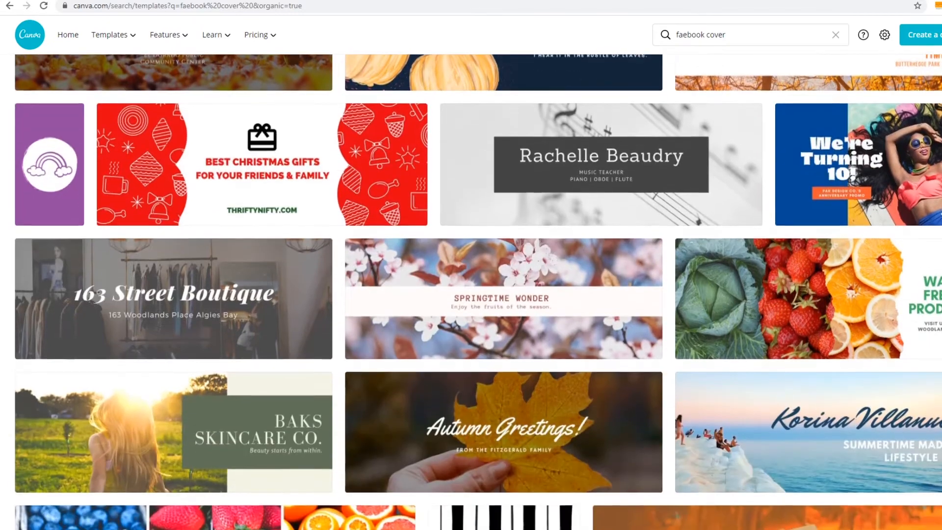
scroll(478, 291, down, 3)
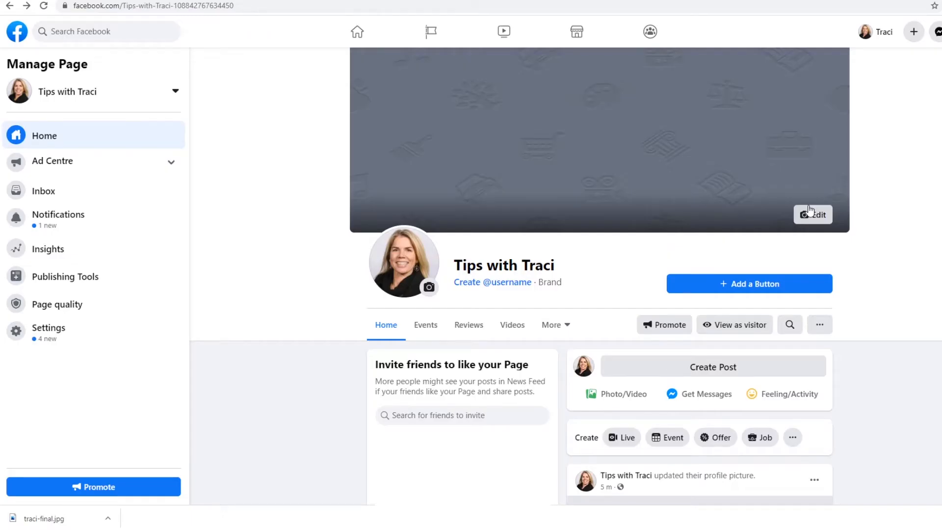
- Back on the Facebook Page, upload desktop.jpg as the cover photo, adjust its position and save it
click(810, 213)
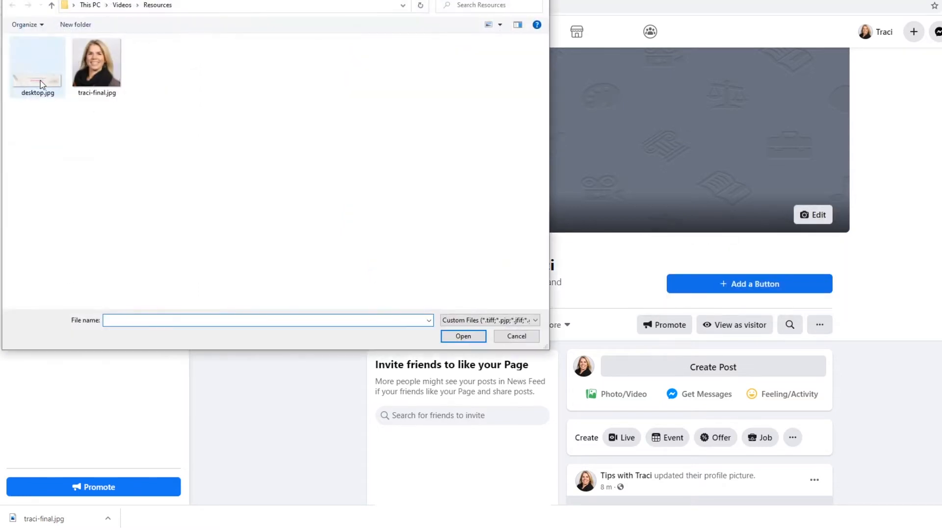
click(42, 84)
click(474, 337)
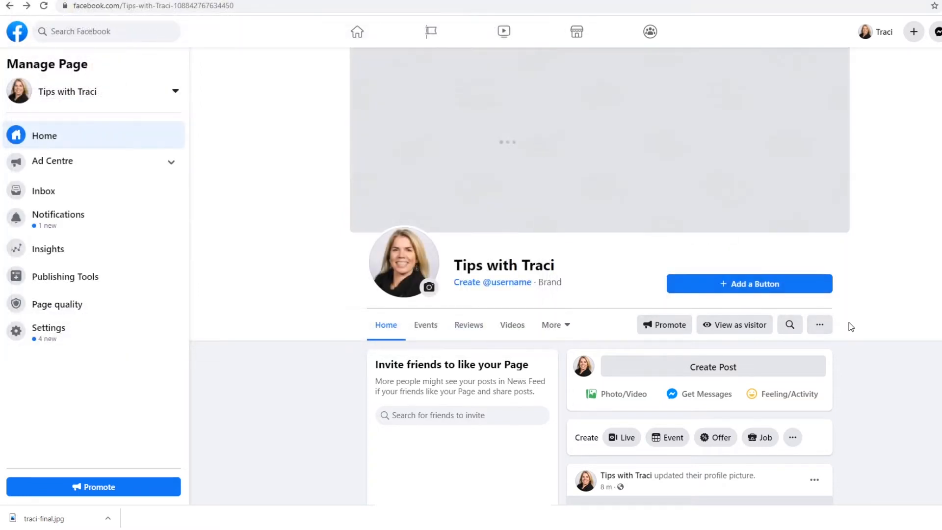
mouse_move(733, 159)
mouse_down()
mouse_move(741, 155)
mouse_move(730, 158)
mouse_up()
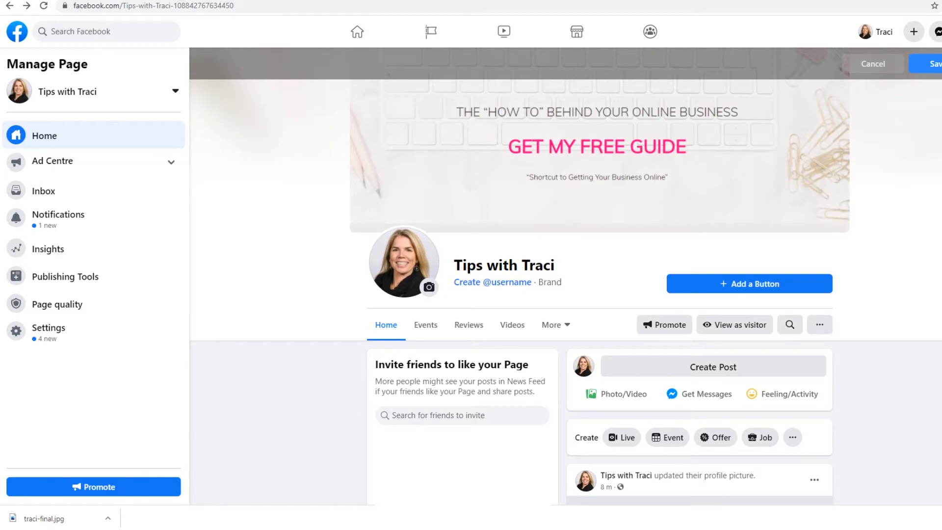
click(930, 64)
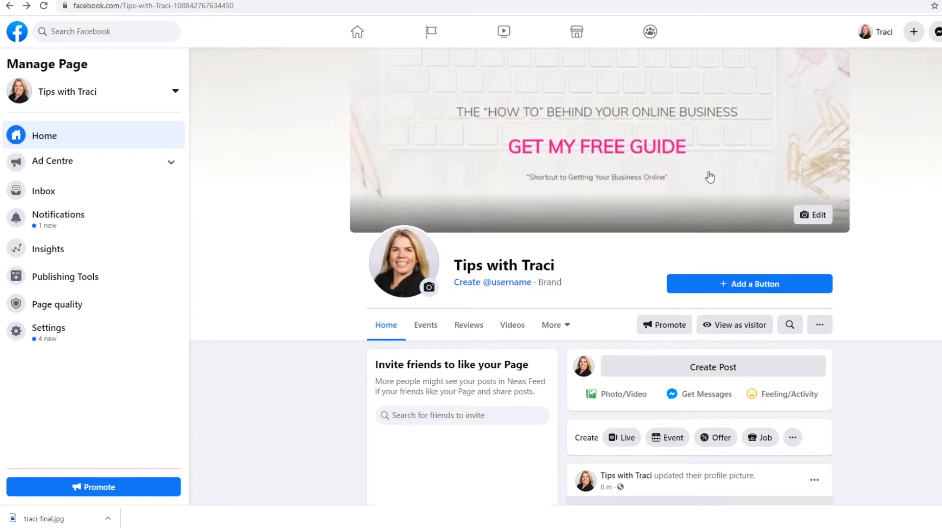
- In the Page settings, check the Page visibility option and turn on post moderation for visitor posts
click(56, 332)
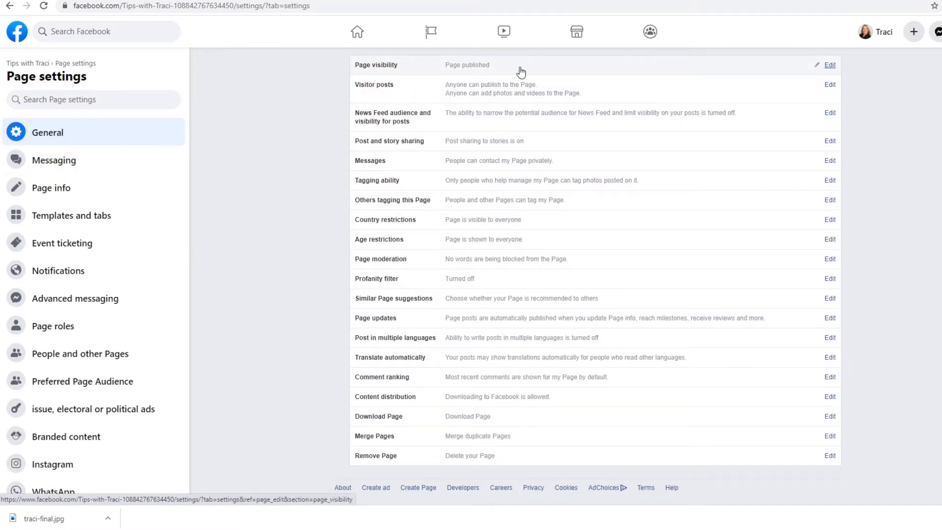
click(830, 65)
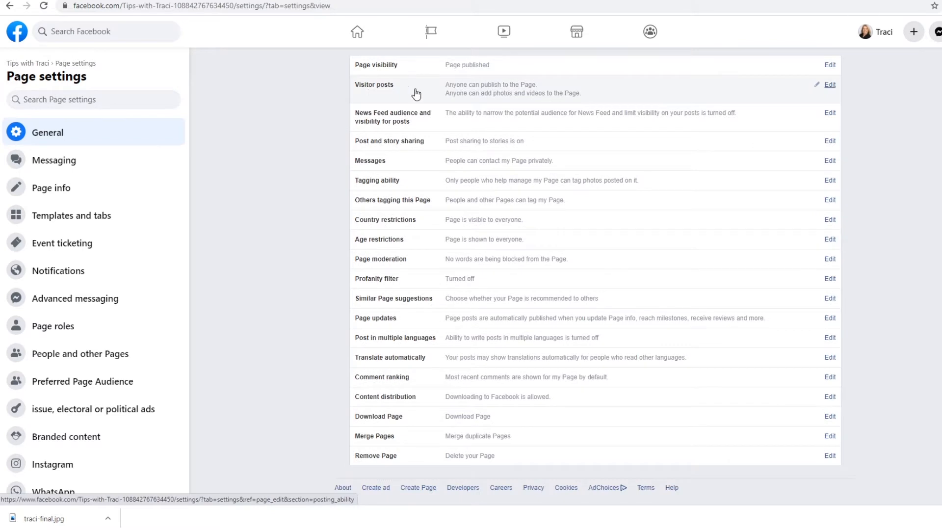
click(830, 85)
click(596, 115)
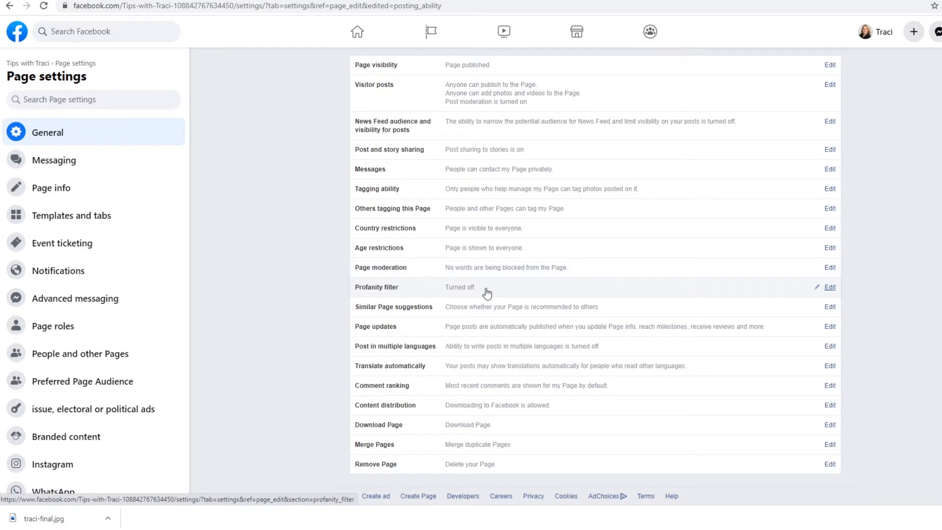
- Set the Page's profanity filter to Medium and save the change
click(564, 293)
click(464, 289)
click(461, 306)
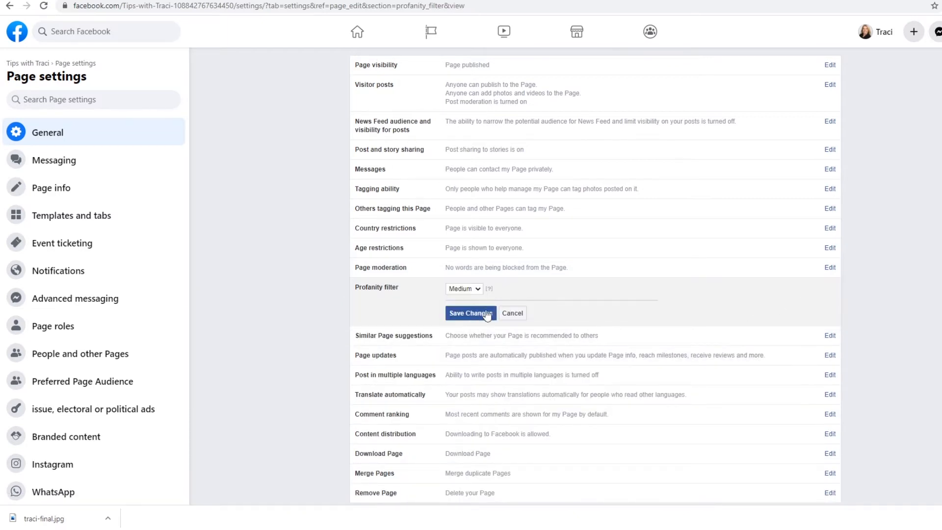
click(490, 315)
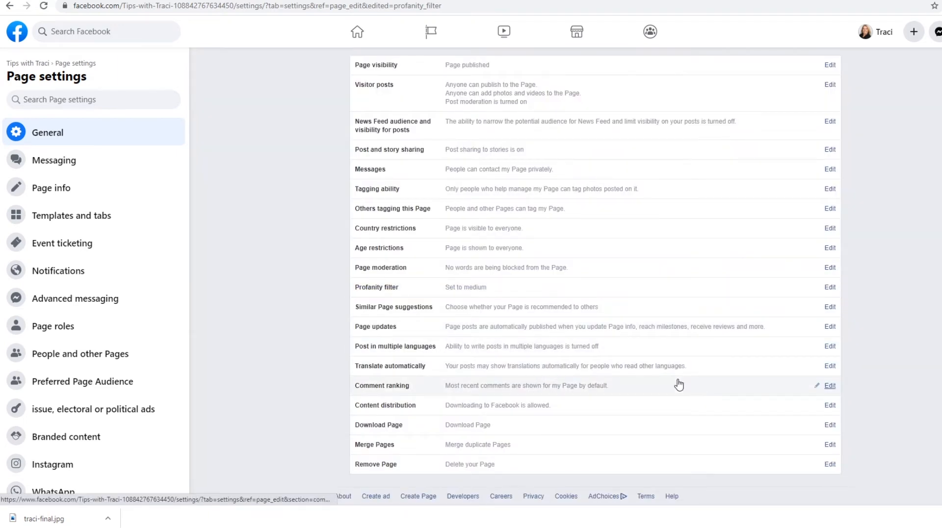
- Turn on the Messenger greeting, change it to "Hi [recipient's first name]! Thanks for getting in touch how can I help you?" and save it
click(38, 164)
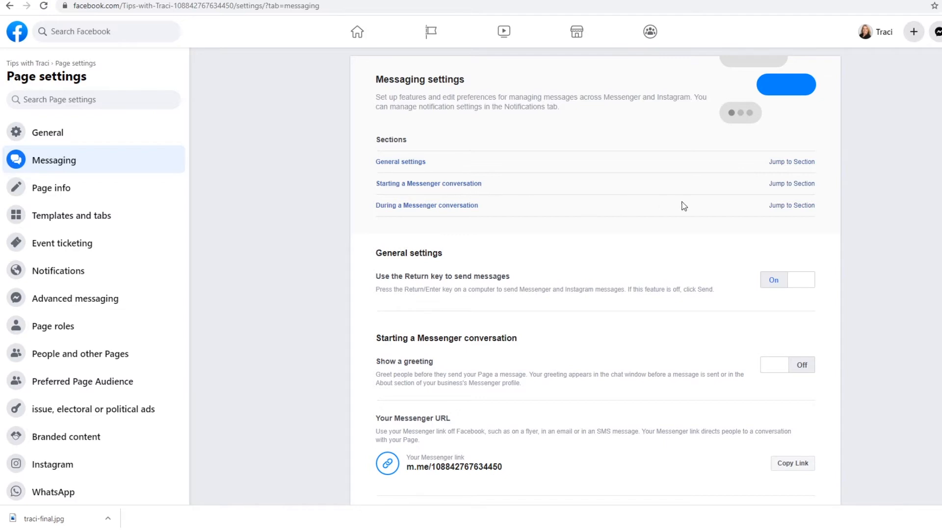
click(788, 184)
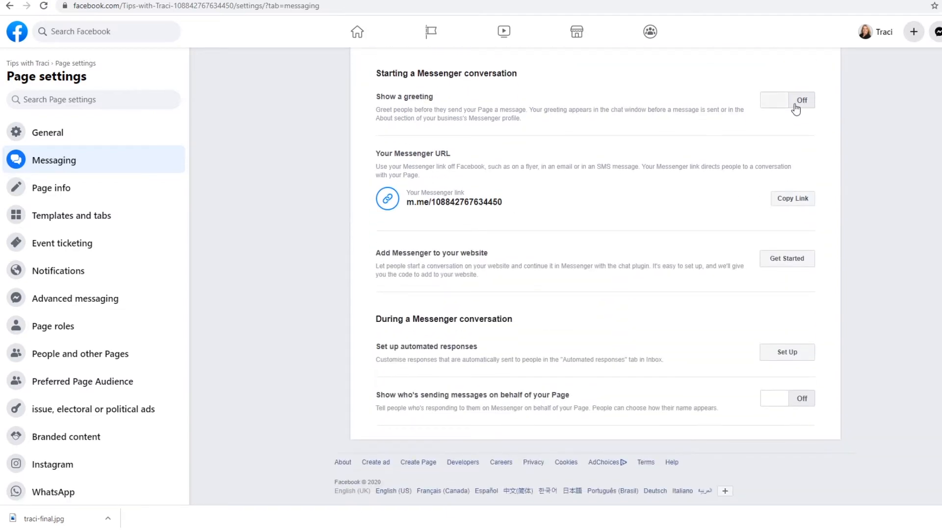
click(775, 100)
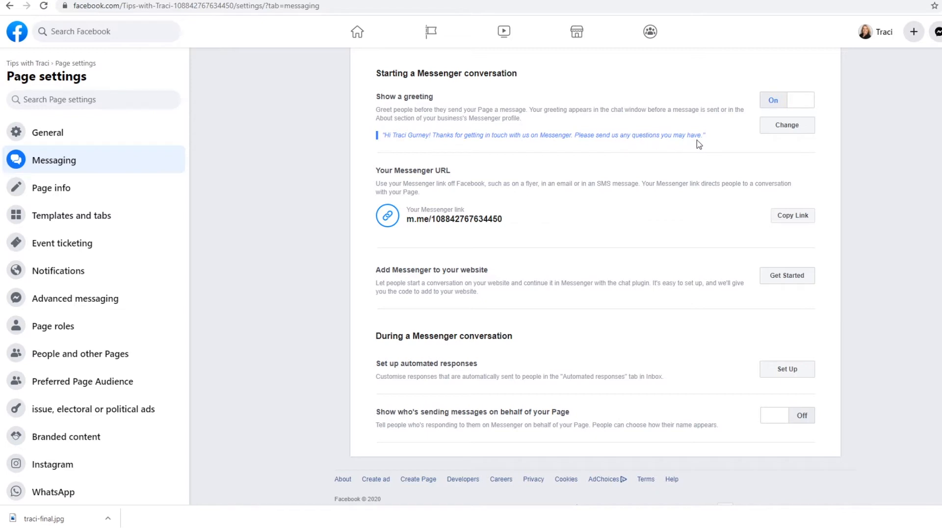
click(788, 126)
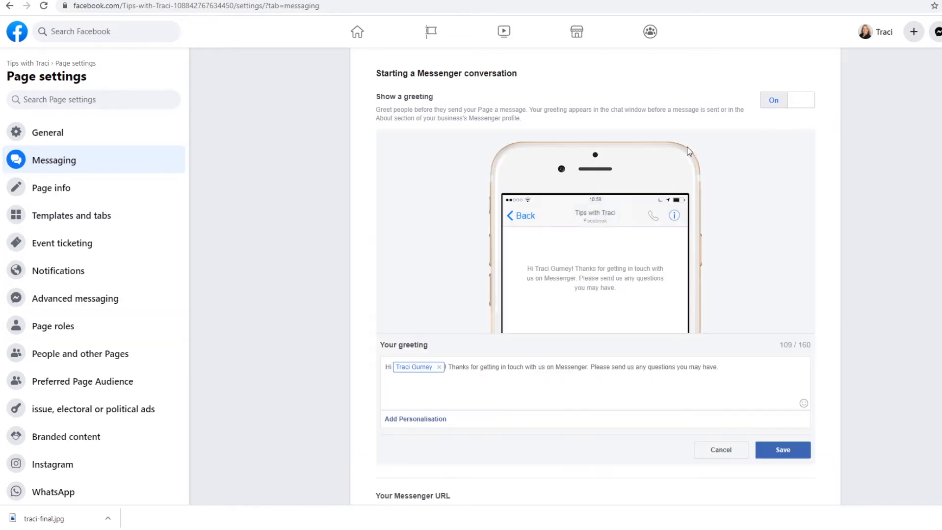
click(427, 424)
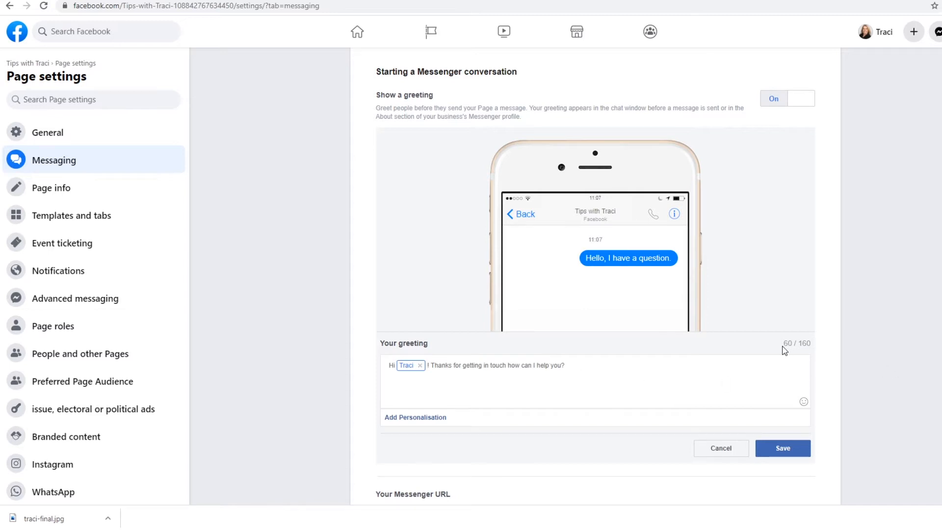
drag(782, 344, 814, 347)
click(795, 449)
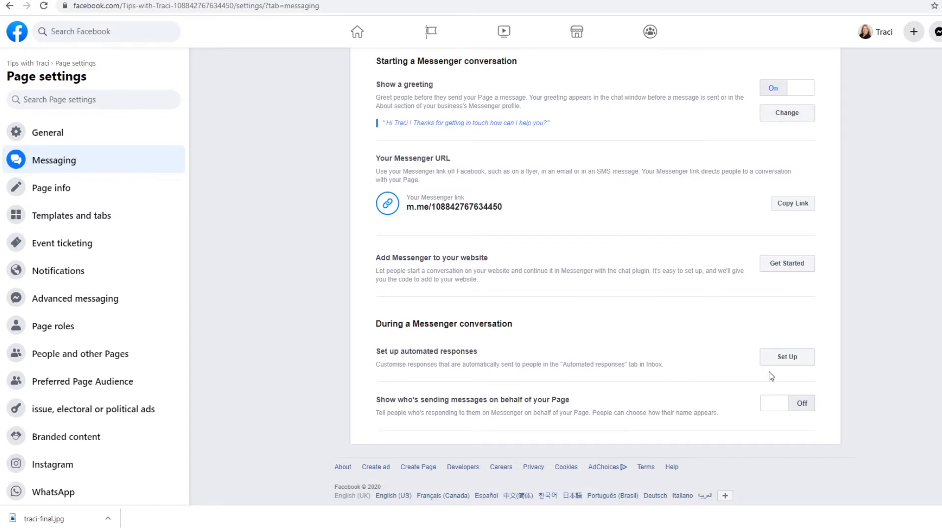
- In the automated responses, insert the recipient's first name after "Thanks for your message" in the away message and preview it in Messenger
click(798, 360)
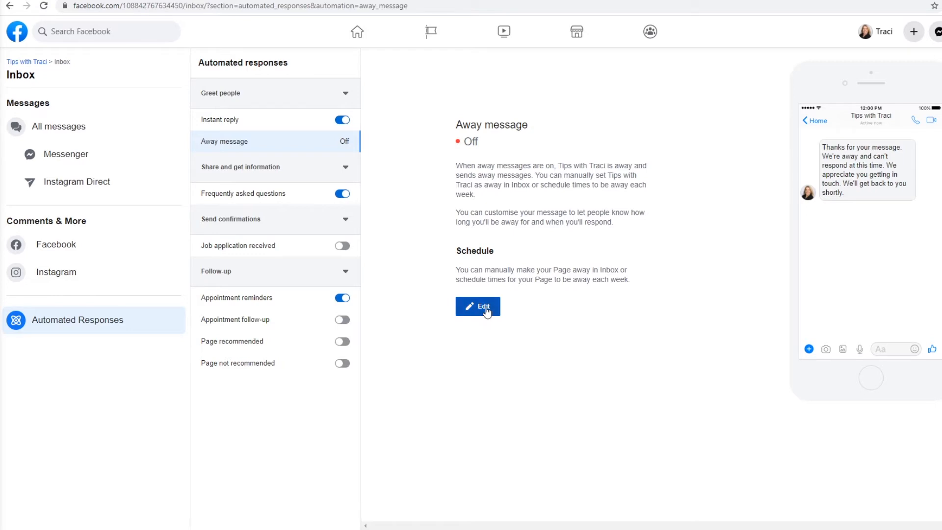
click(487, 309)
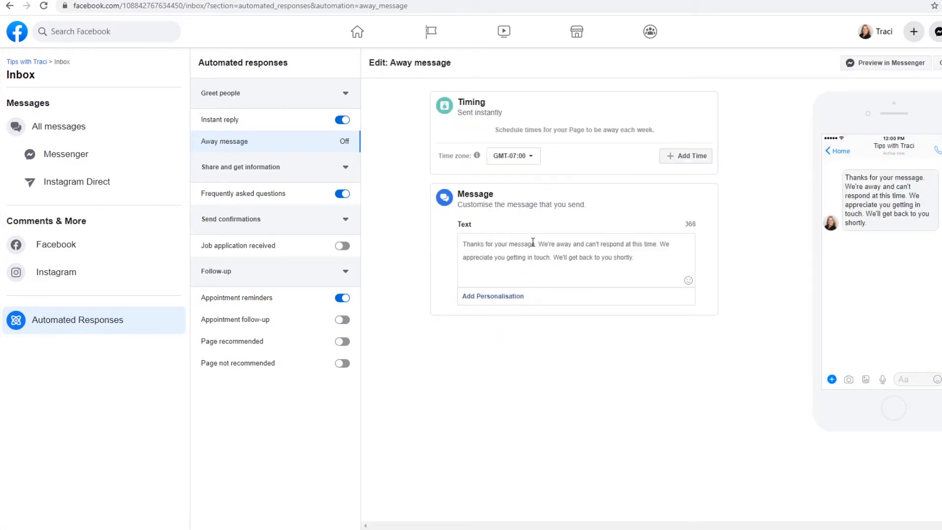
click(509, 297)
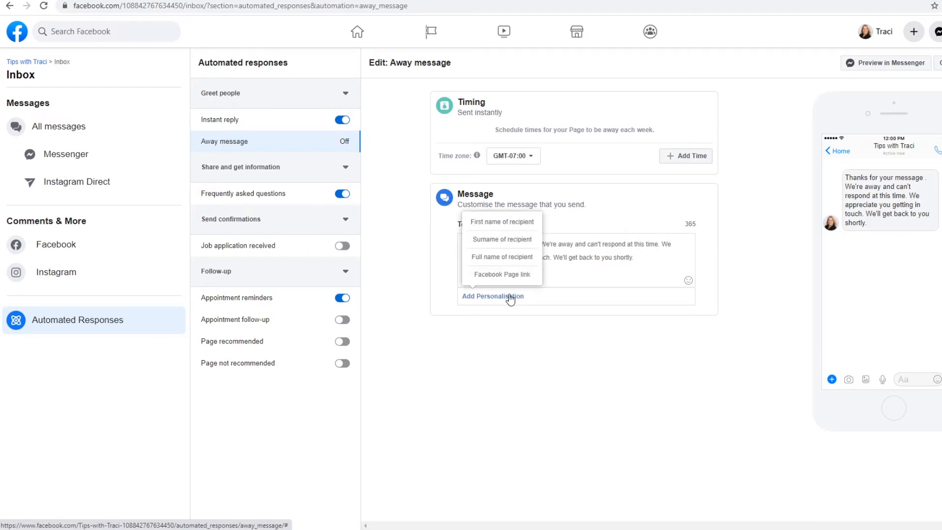
click(506, 226)
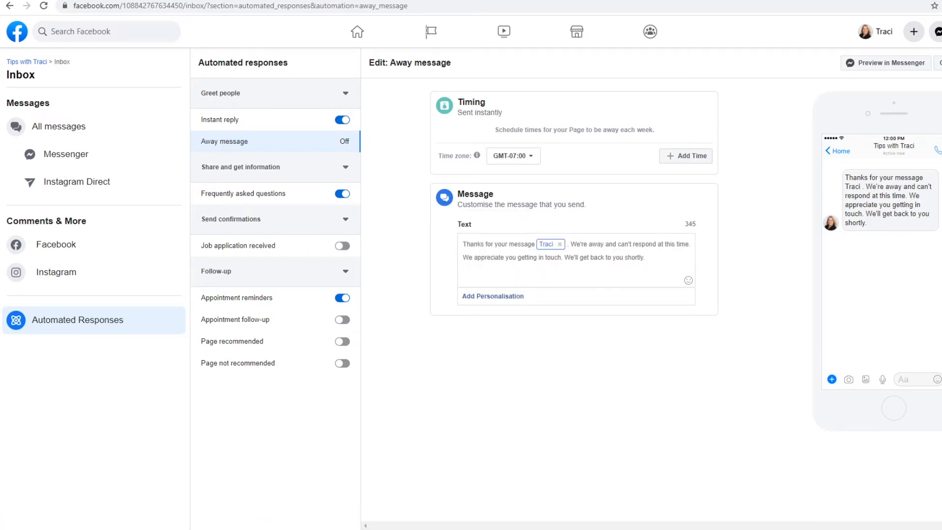
click(913, 63)
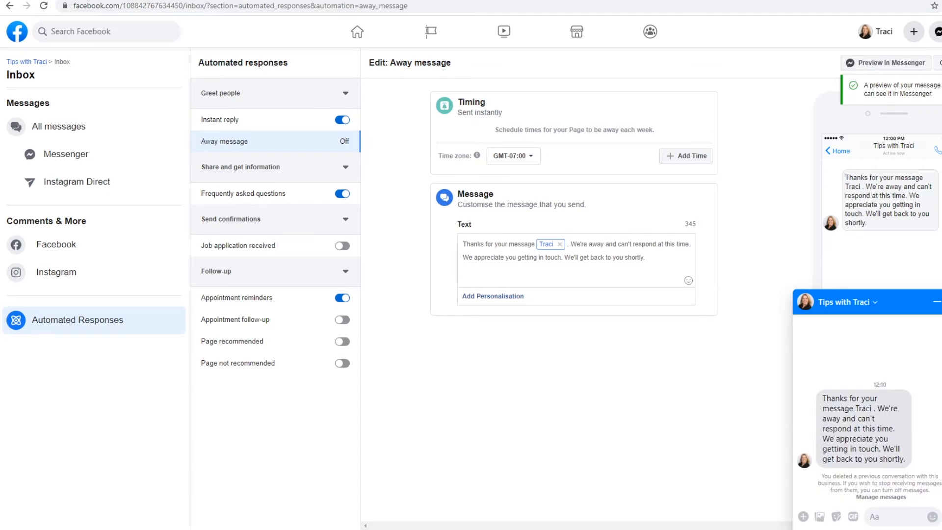
- Schedule the away message for Thursdays with a start time of 04:00 and save the changes
click(685, 155)
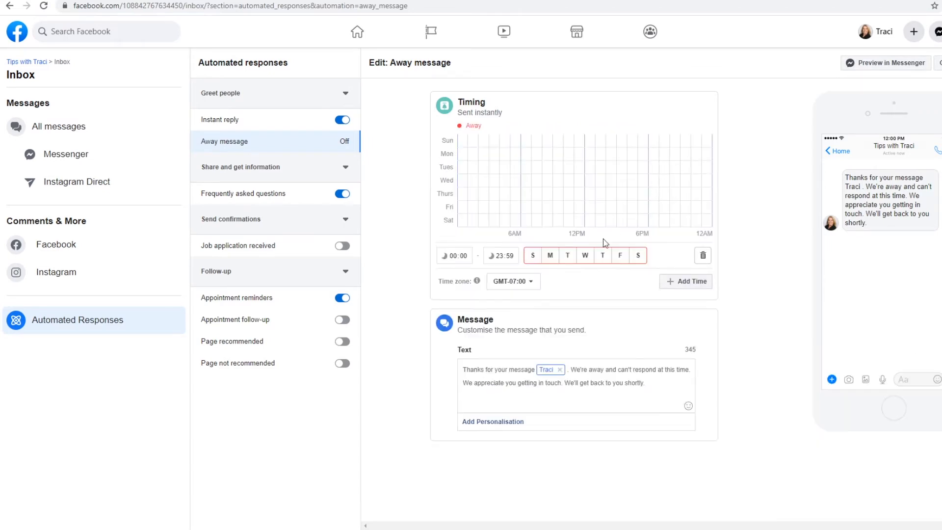
click(602, 255)
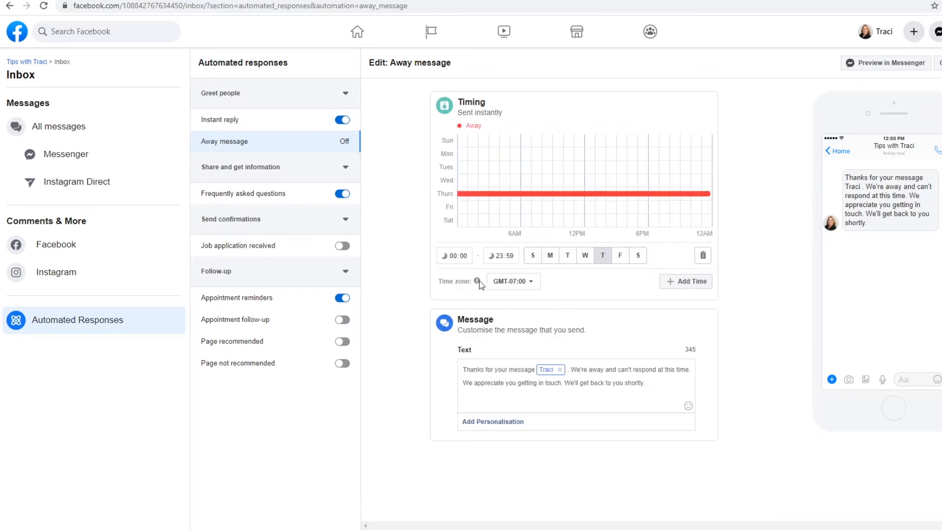
click(456, 260)
text(4)
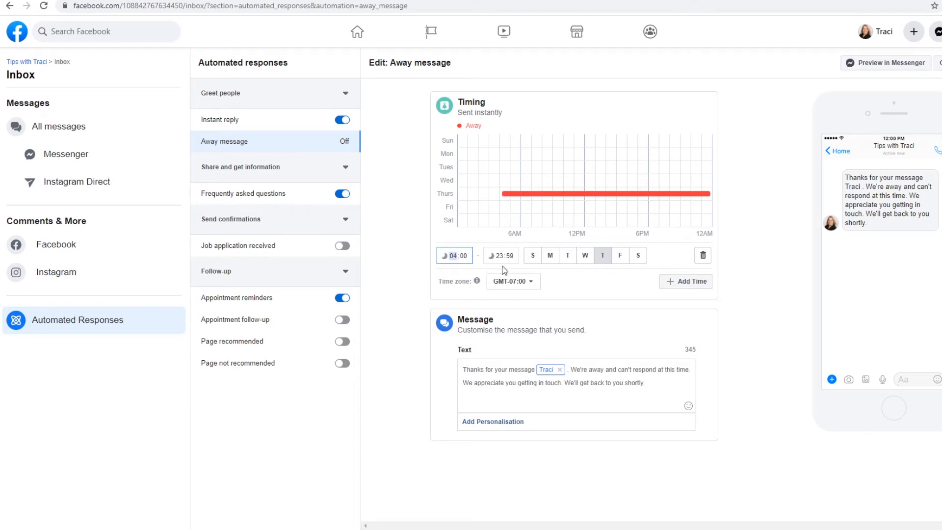
click(941, 62)
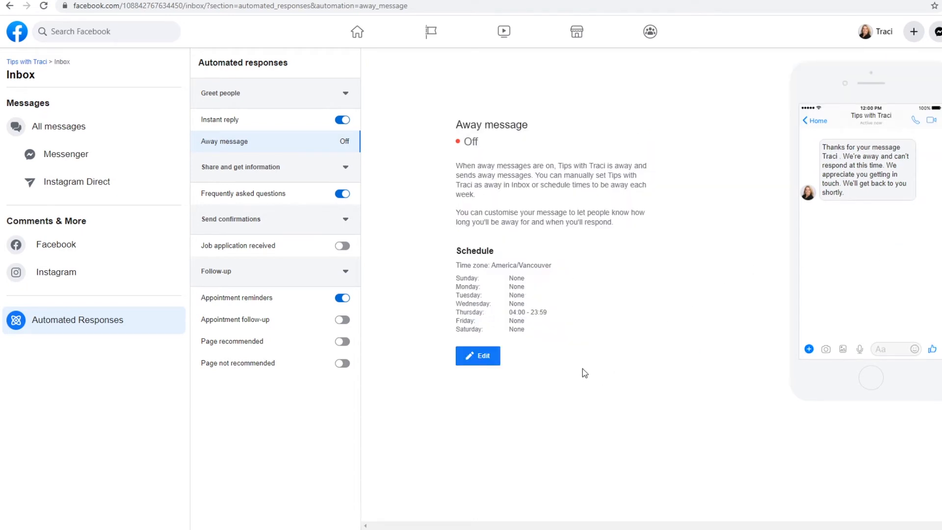
drag(542, 312, 460, 313)
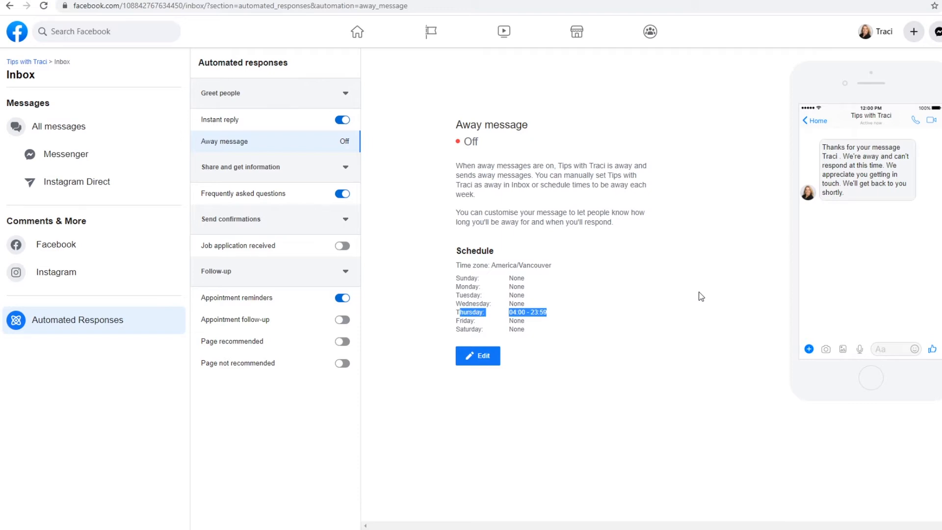
click(84, 128)
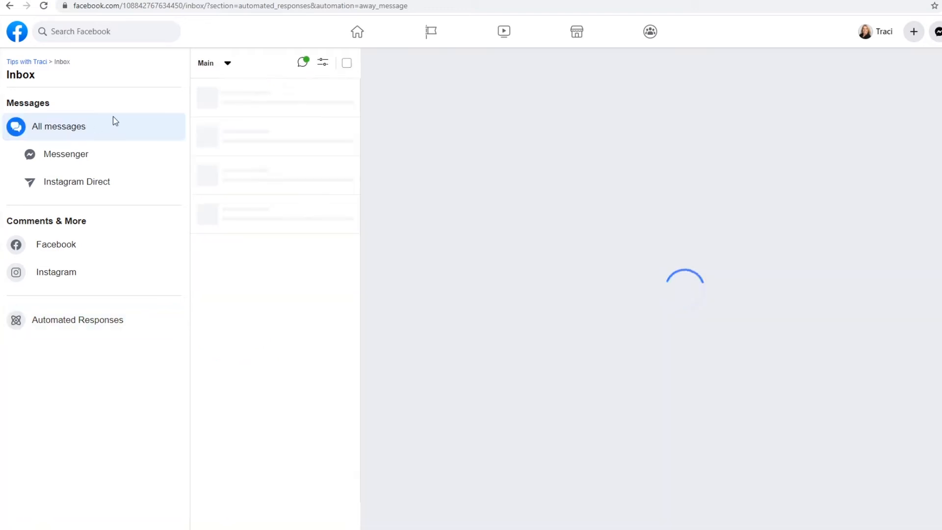
click(302, 96)
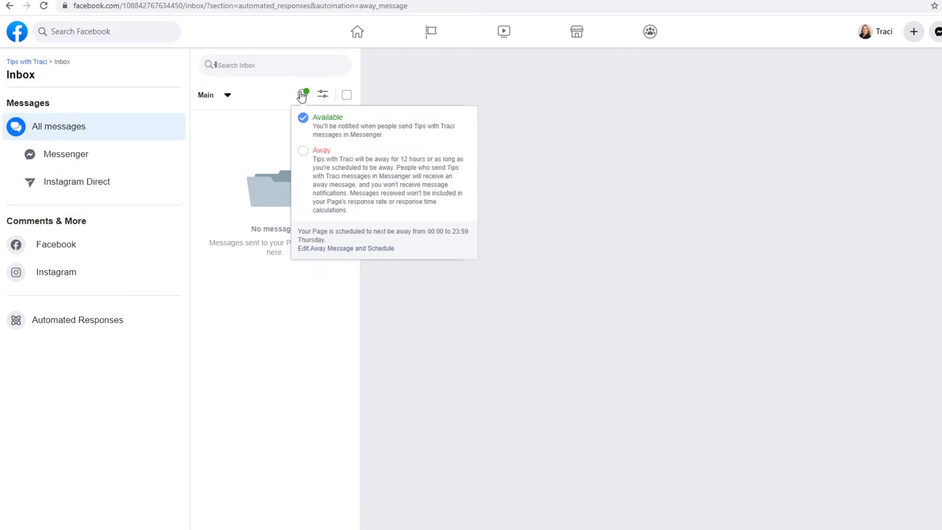
click(304, 152)
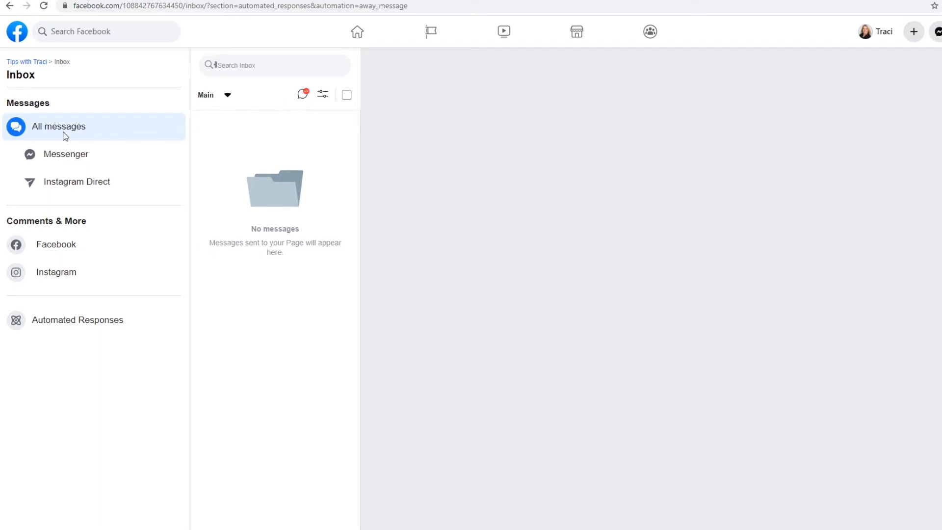
click(147, 150)
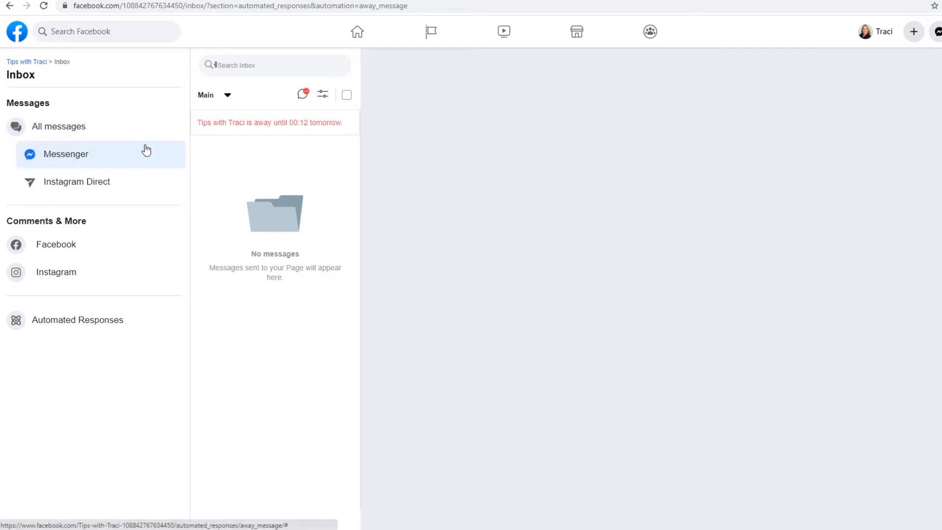
click(302, 96)
click(304, 118)
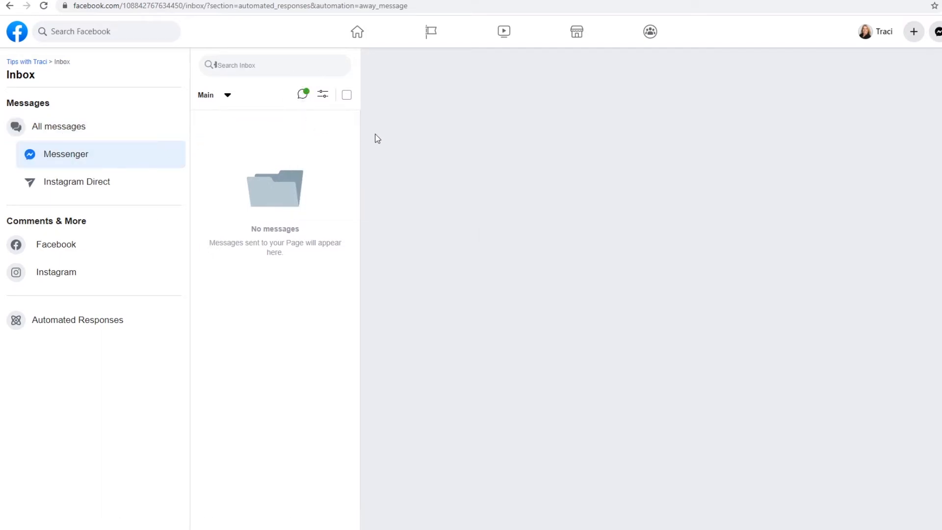
- Go back from the inbox to the Page's settings and open its Page info for editing
click(147, 320)
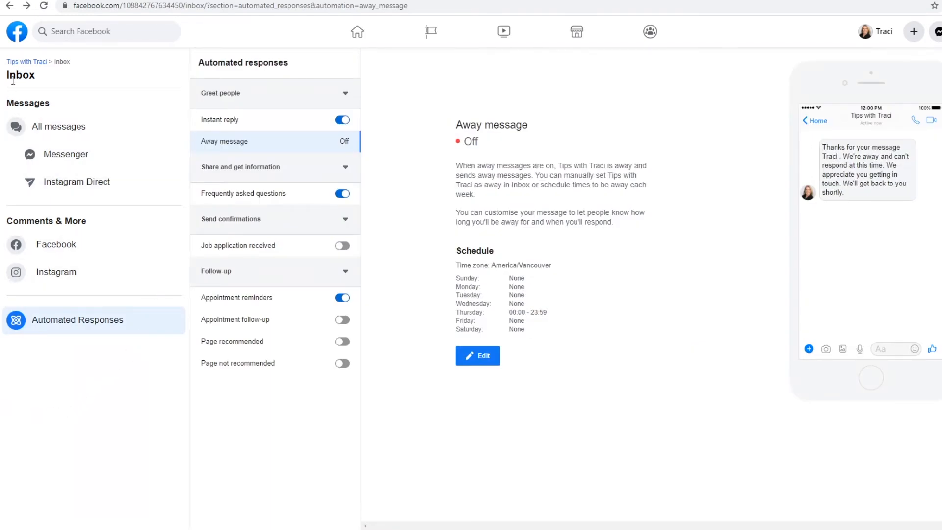
click(28, 62)
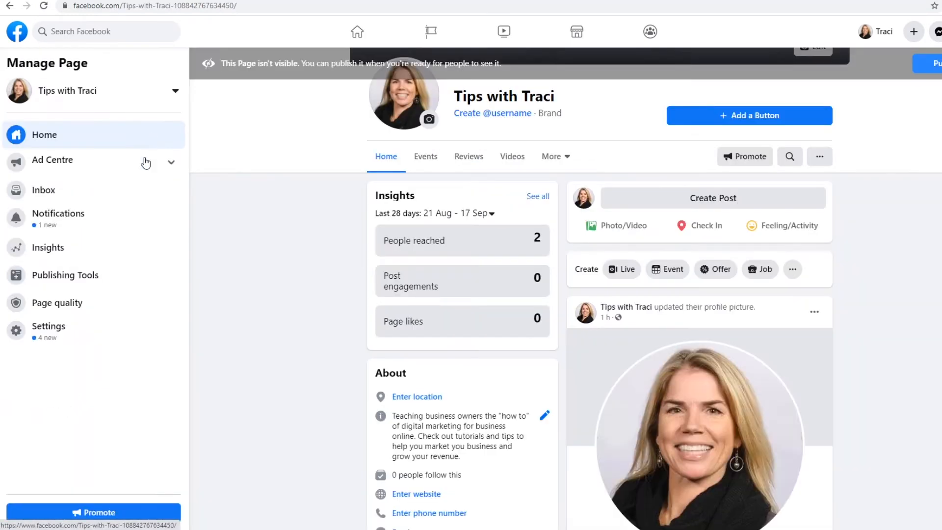
click(47, 325)
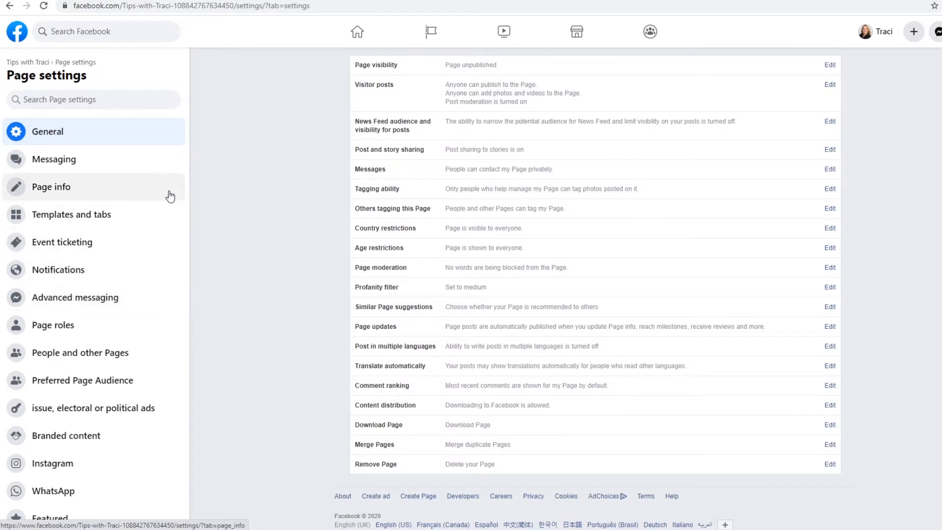
click(64, 193)
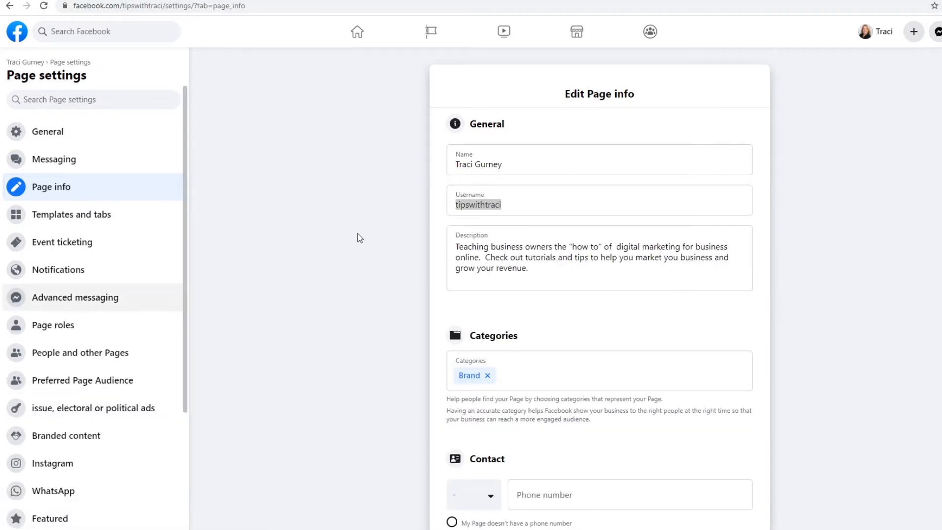
- Copy and clear the Page's username and paste the same username back in
click(532, 205)
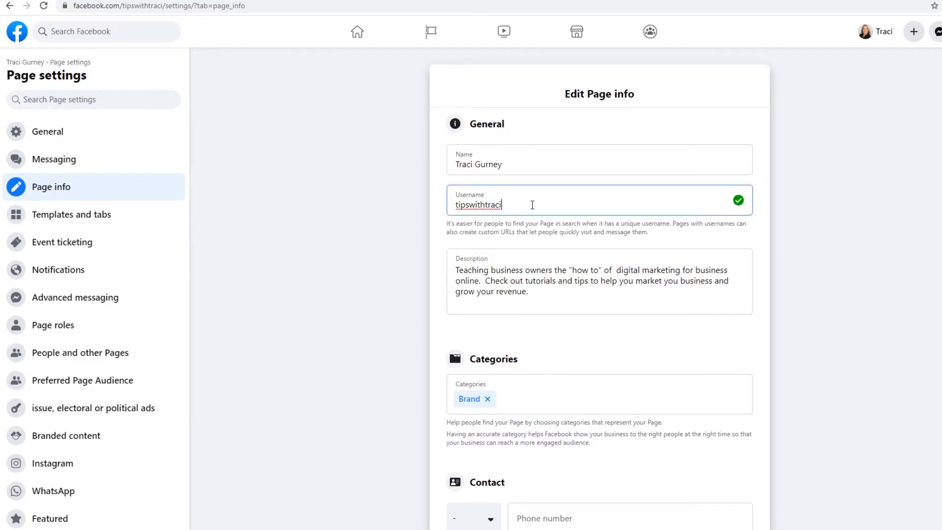
drag(533, 205, 452, 205)
key(ctrl+c)
key(BackSpace)
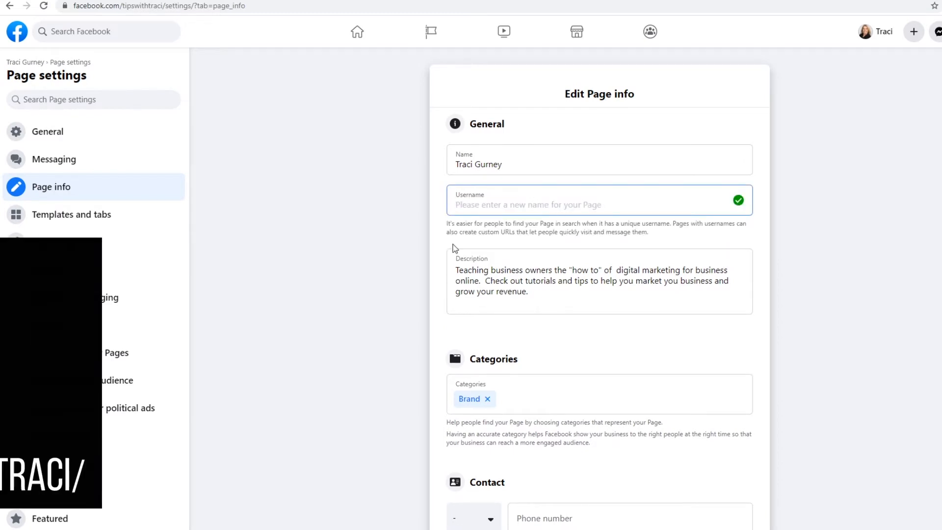
click(544, 241)
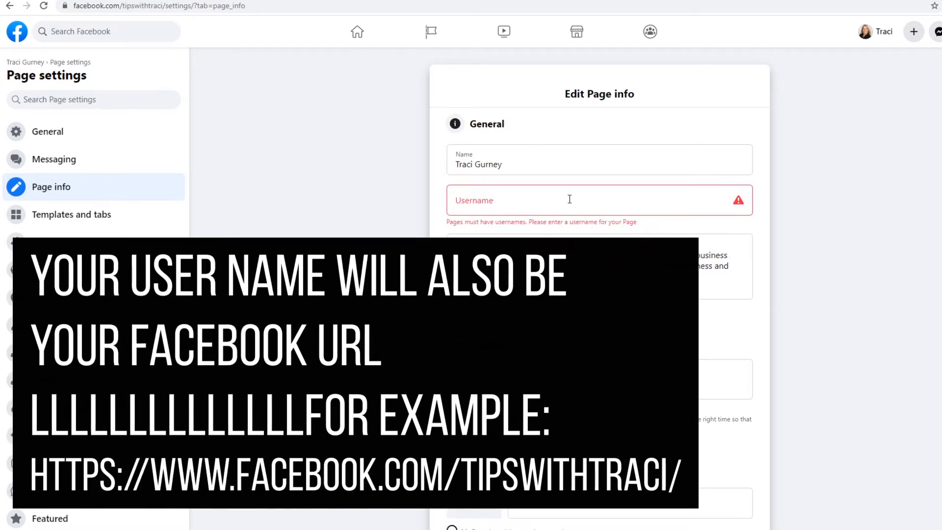
click(532, 203)
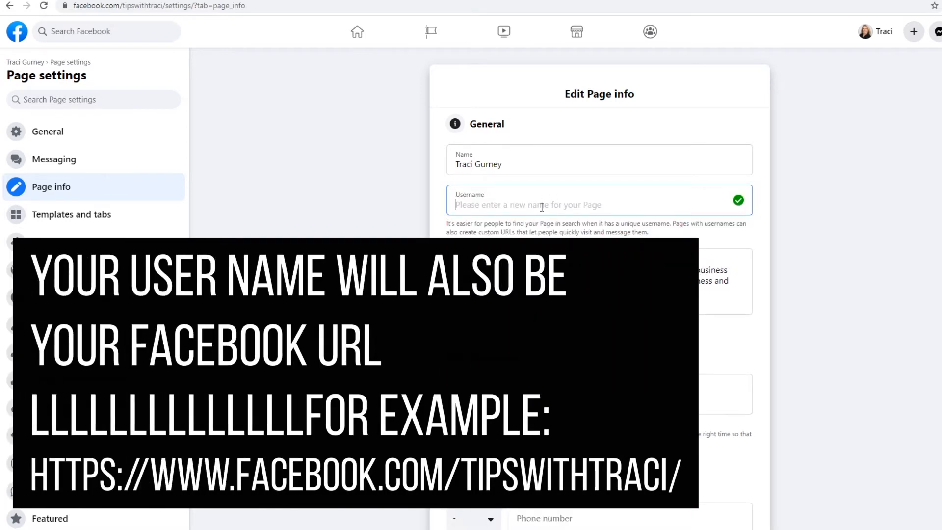
key(ctrl+v)
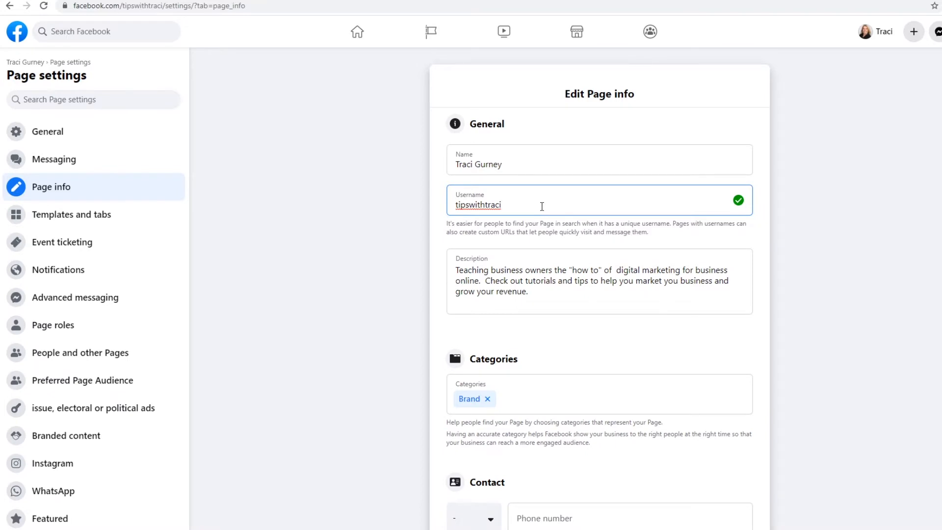
click(308, 212)
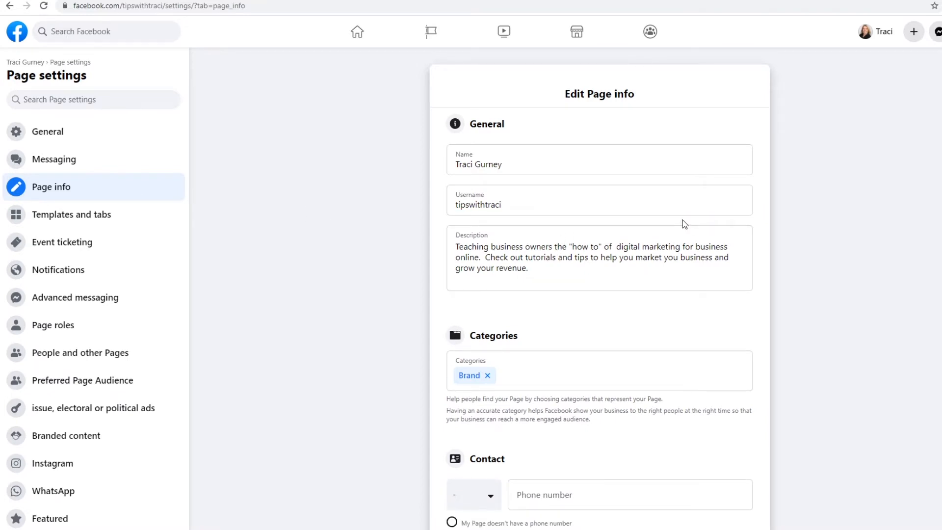
- Mark the Page as having no phone number or location, and fill in its contact e-mail and website address
scroll(538, 138, down, 8)
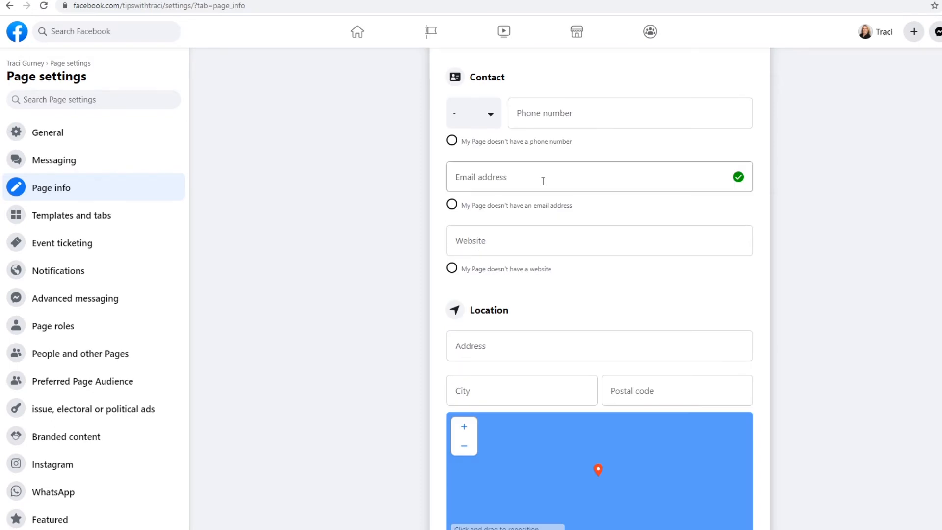
click(453, 142)
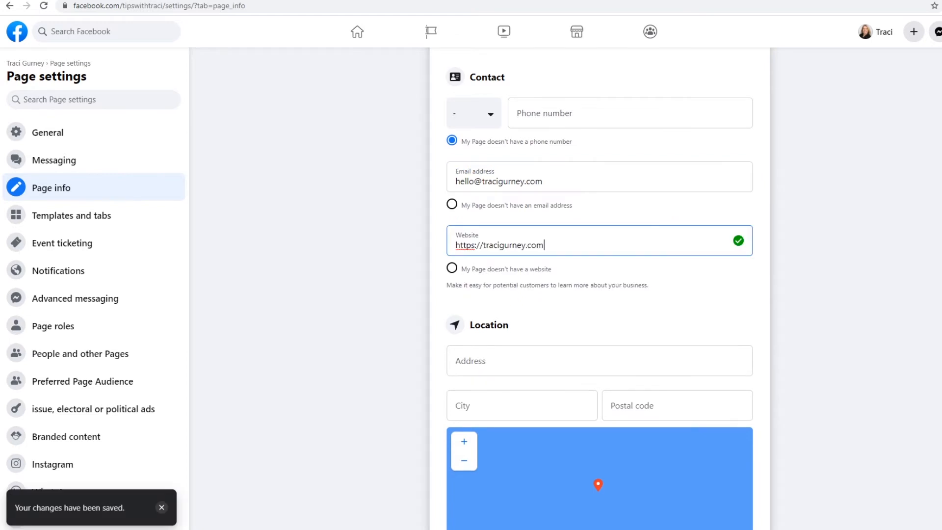
scroll(600, 288, down, 3)
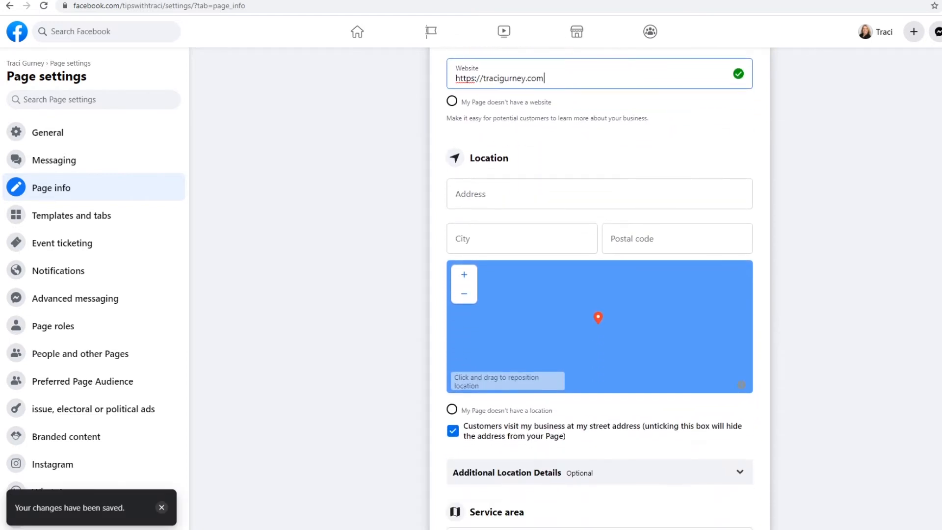
scroll(600, 288, down, 1)
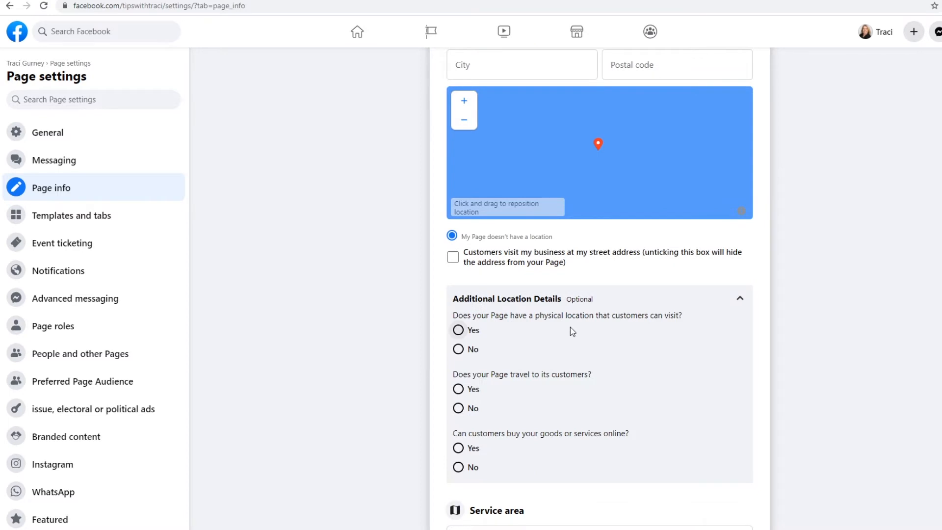
- Answer the additional location details with no physical location, no travel to customers, and yes to buying goods or services online
click(473, 349)
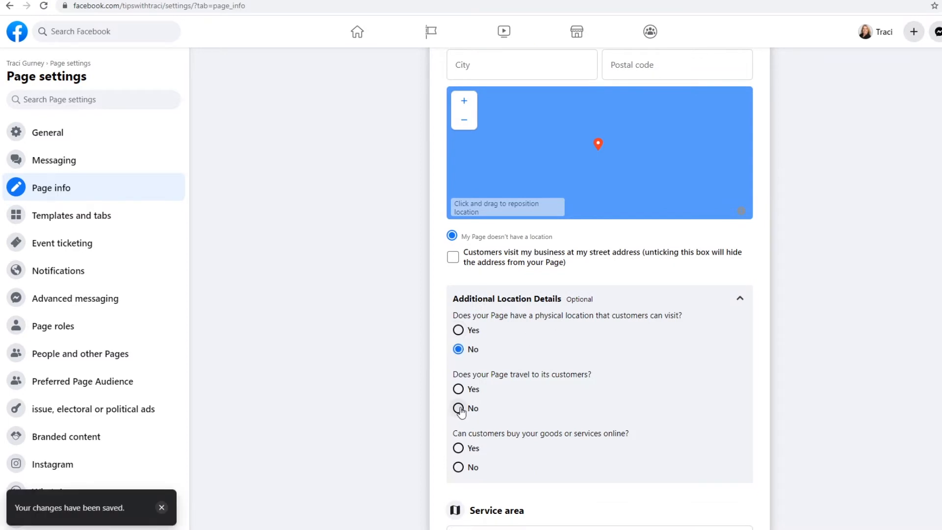
click(460, 410)
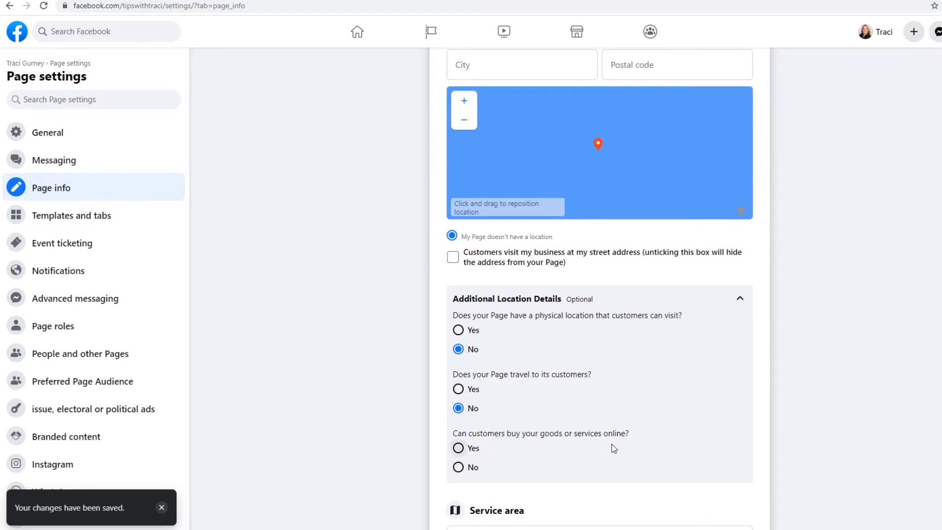
click(458, 448)
- Leave the Page's service area blank, try the selected-hours option, and set the business hours to Always open
scroll(520, 206, down, 7)
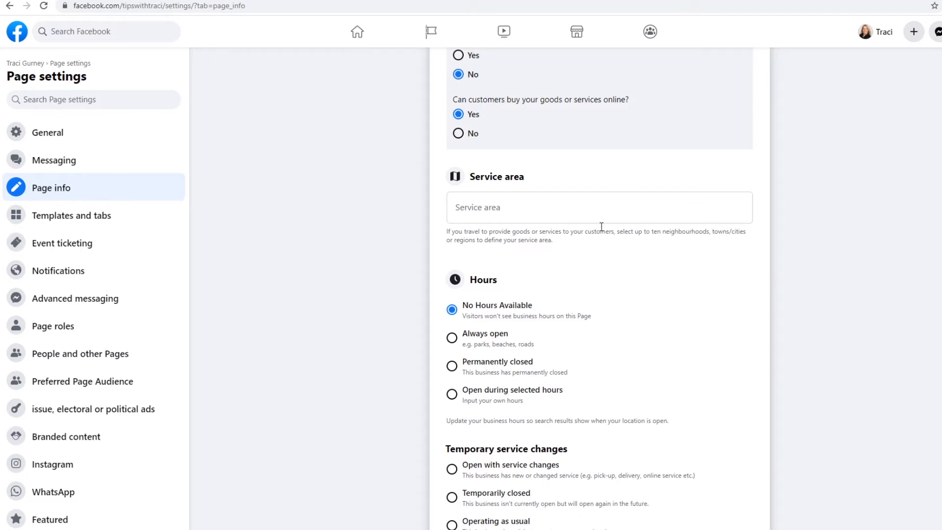
click(649, 221)
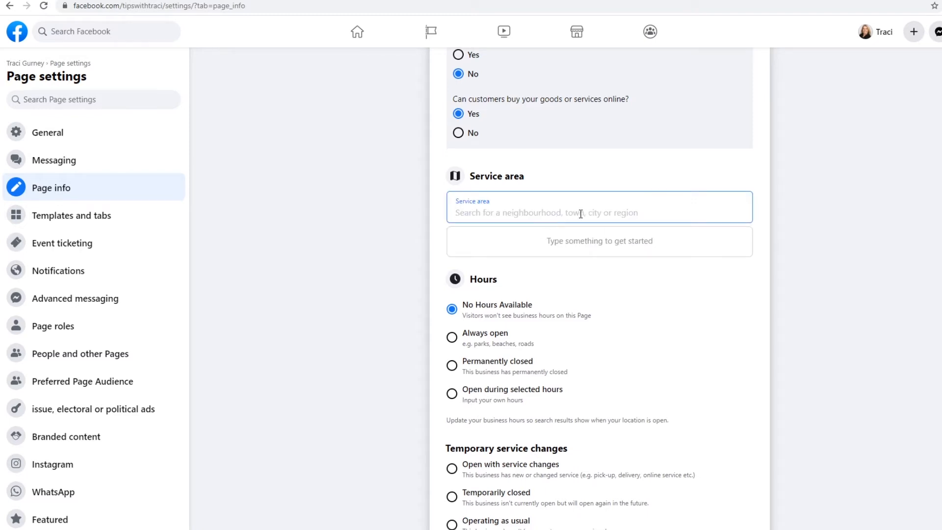
scroll(580, 214, down, 2)
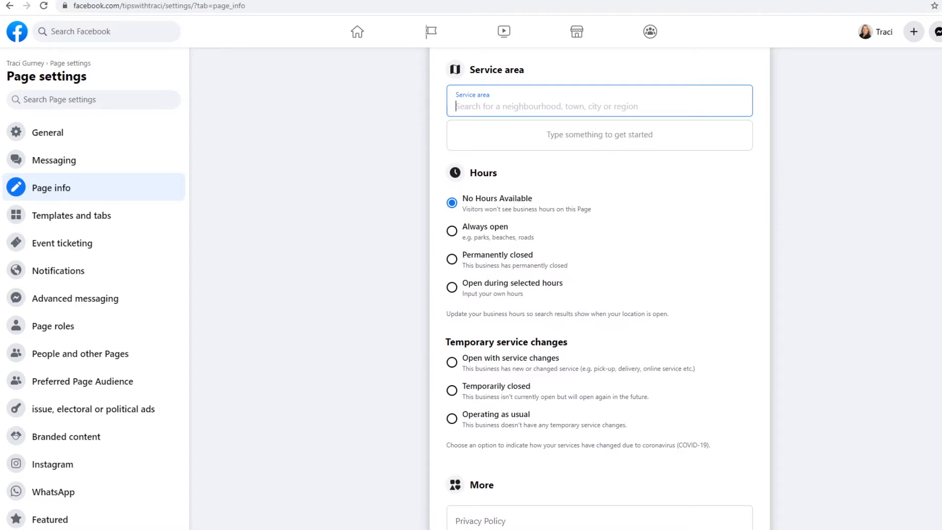
click(453, 231)
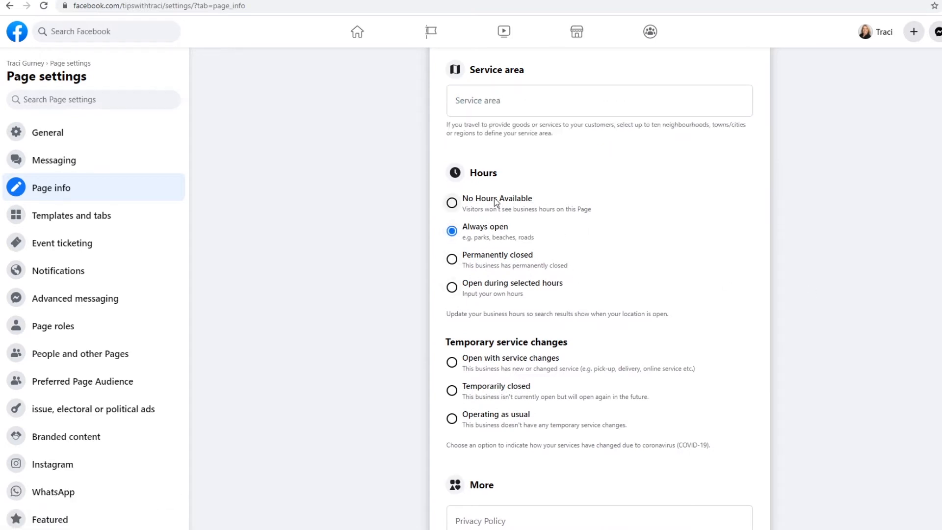
click(452, 287)
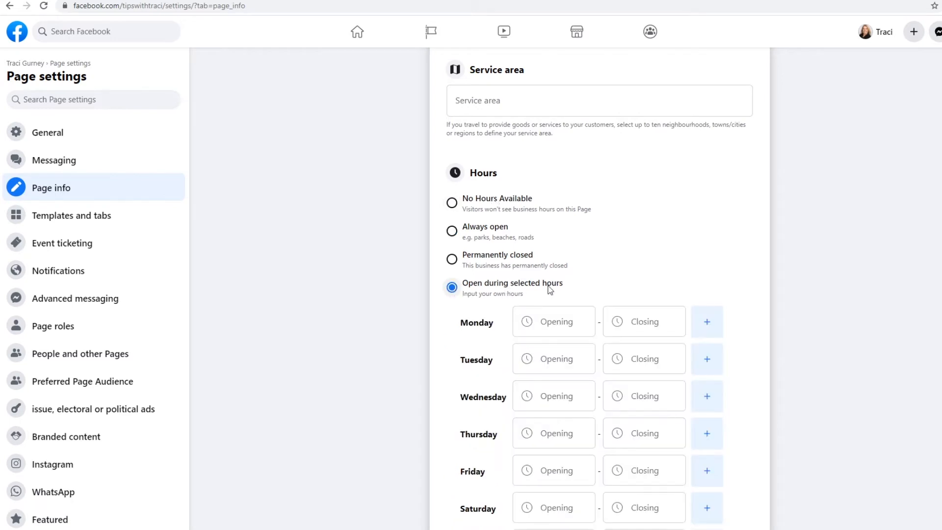
click(568, 325)
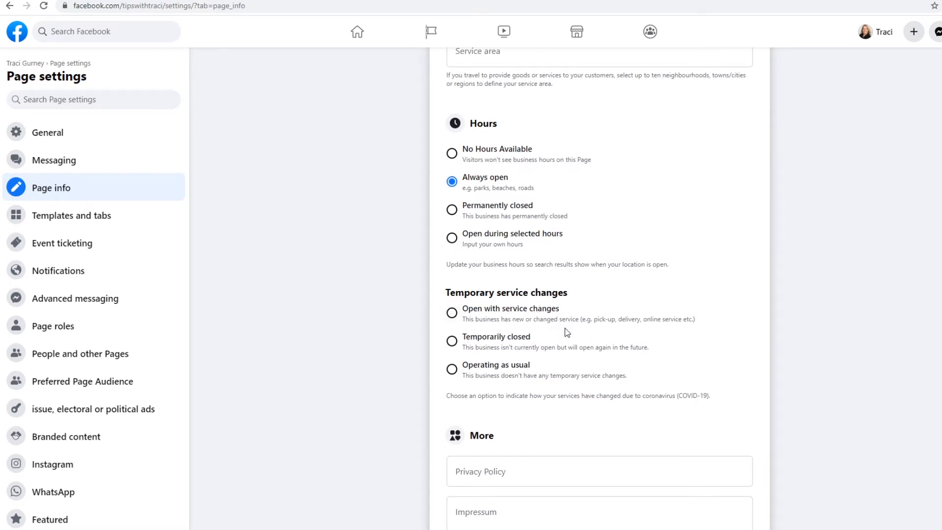
- Fill in the privacy policy link, list Online Courses and Consulting as products, and add the marketing campaign description as additional information
scroll(567, 333, down, 1)
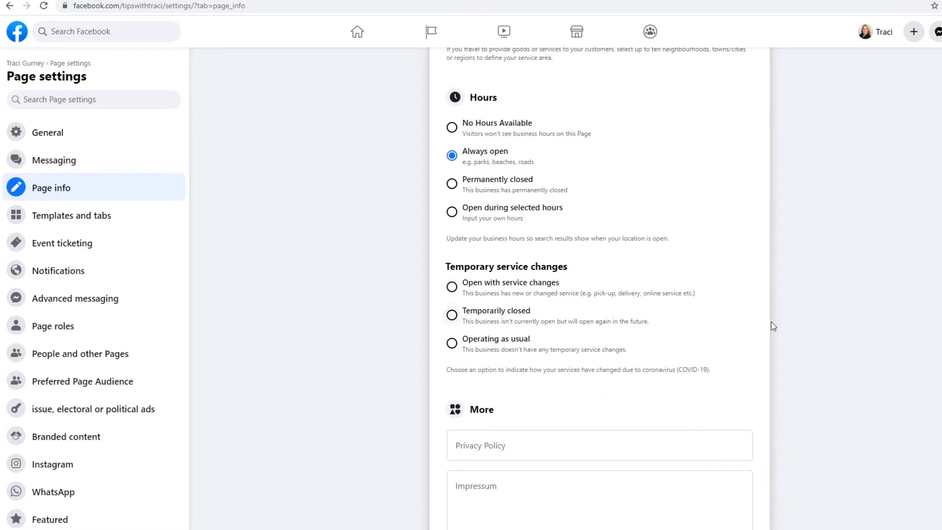
scroll(912, 345, down, 3)
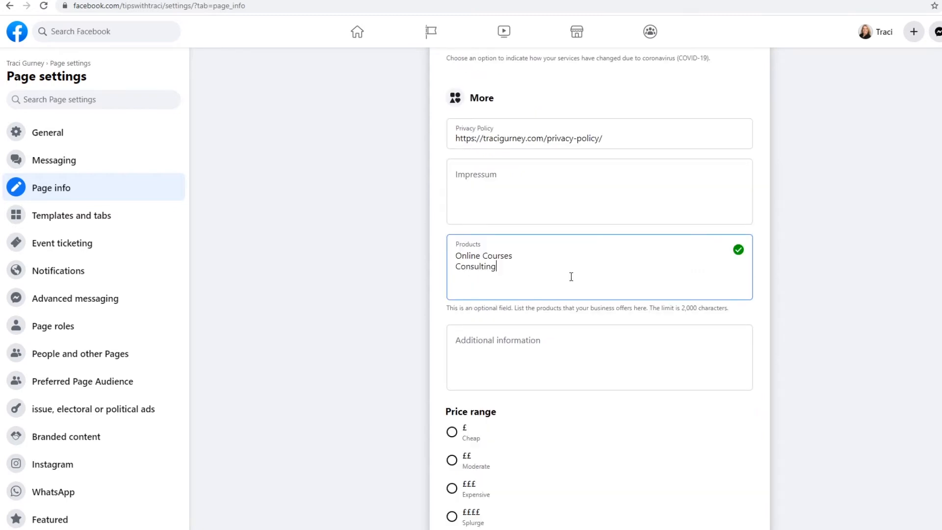
click(588, 307)
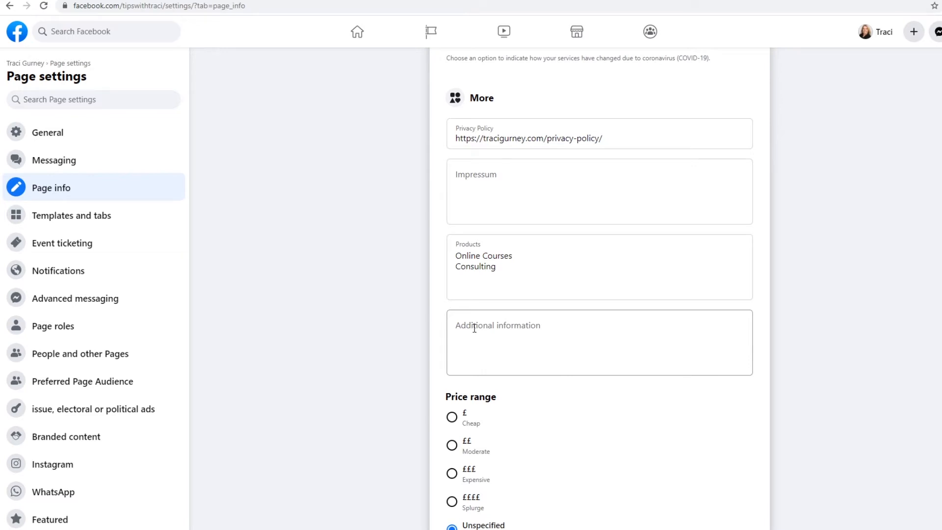
scroll(475, 327, down, 1)
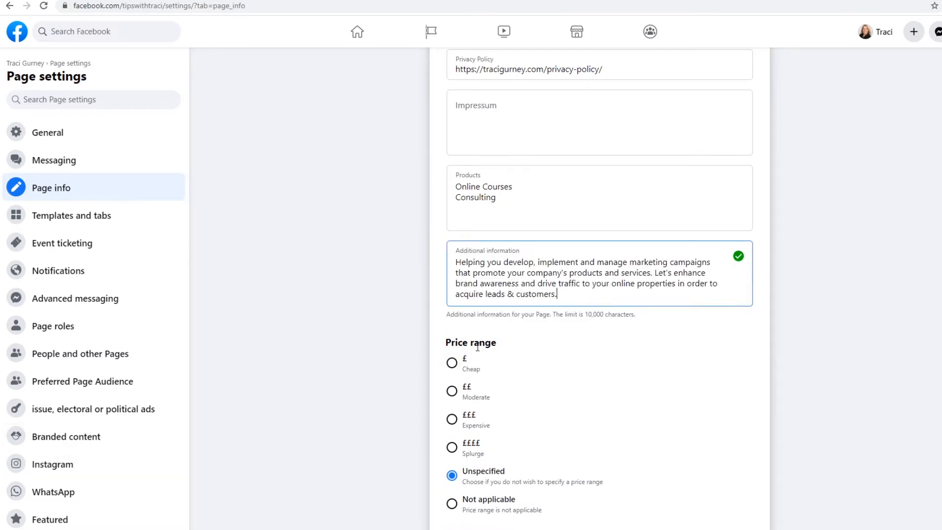
- Set the price range to Not applicable and add the business's Instagram and Twitter usernames under Other Accounts
scroll(480, 360, down, 2)
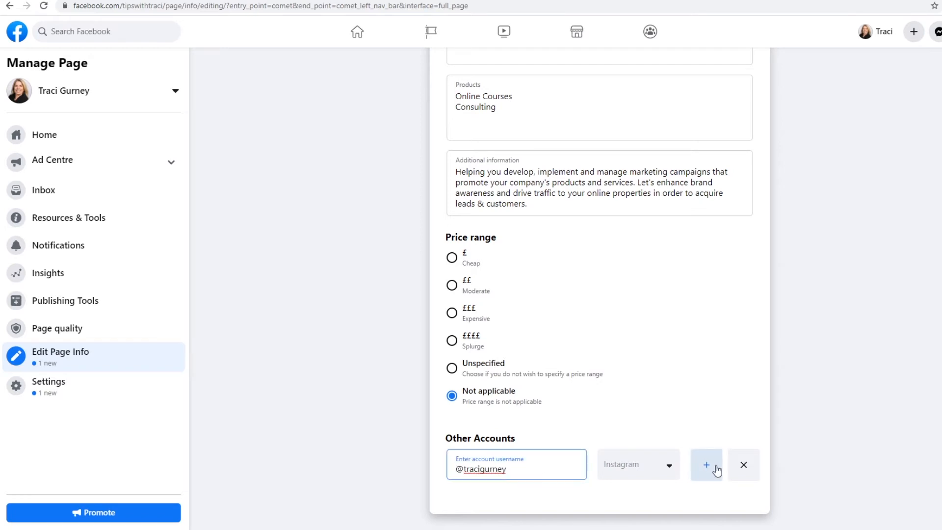
click(705, 472)
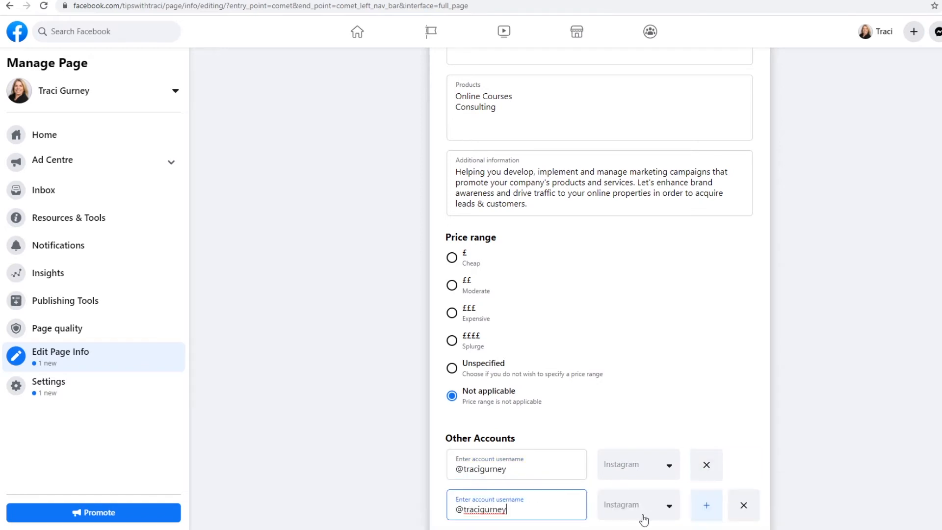
click(666, 507)
click(619, 355)
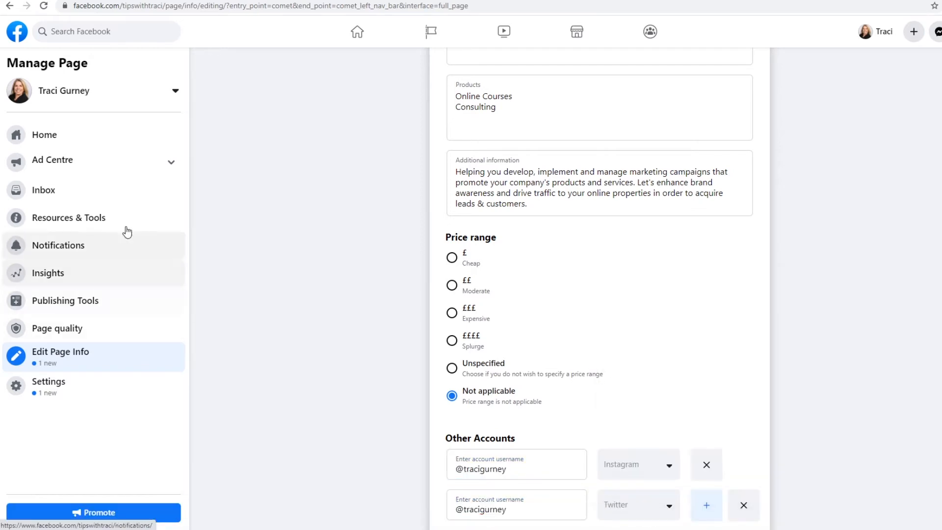
- Open the Page's Home in a separate browser tab and check how the entered details appear in its About section
right_click(52, 137)
click(97, 146)
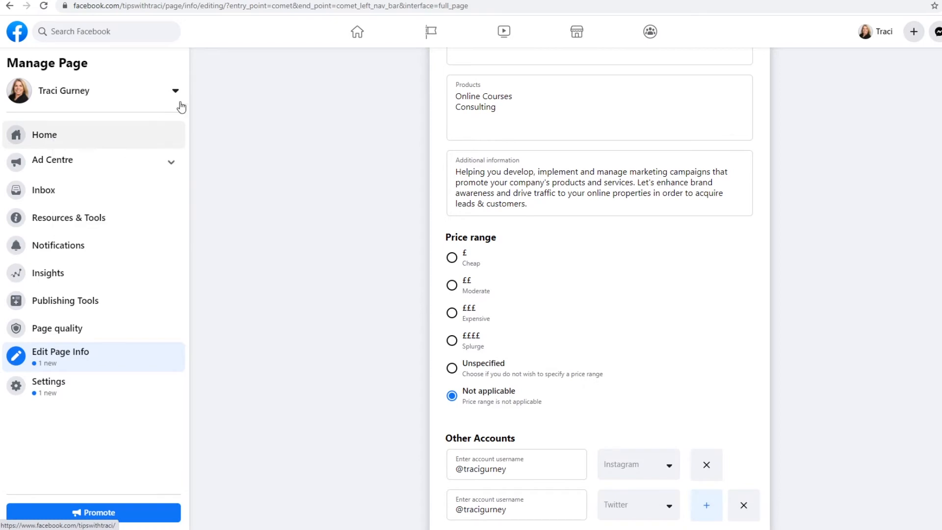
click(211, 0)
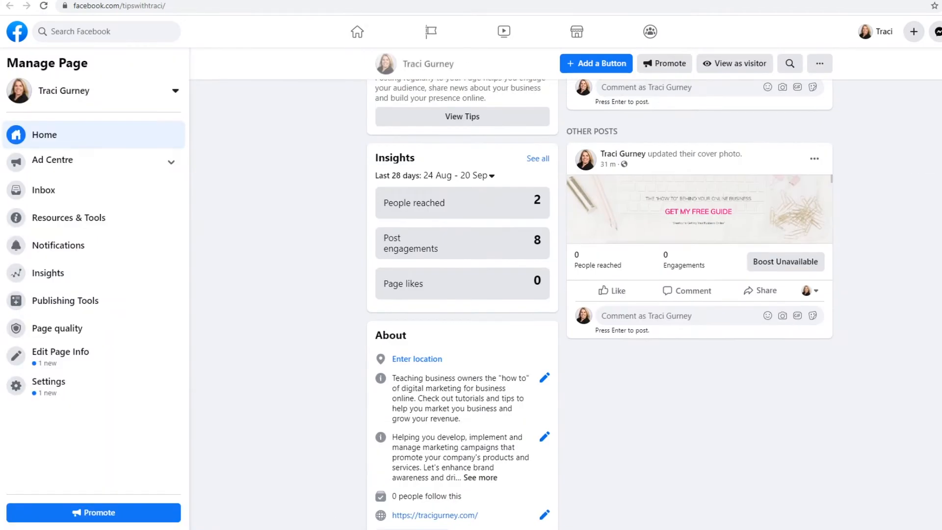
scroll(600, 147, down, 5)
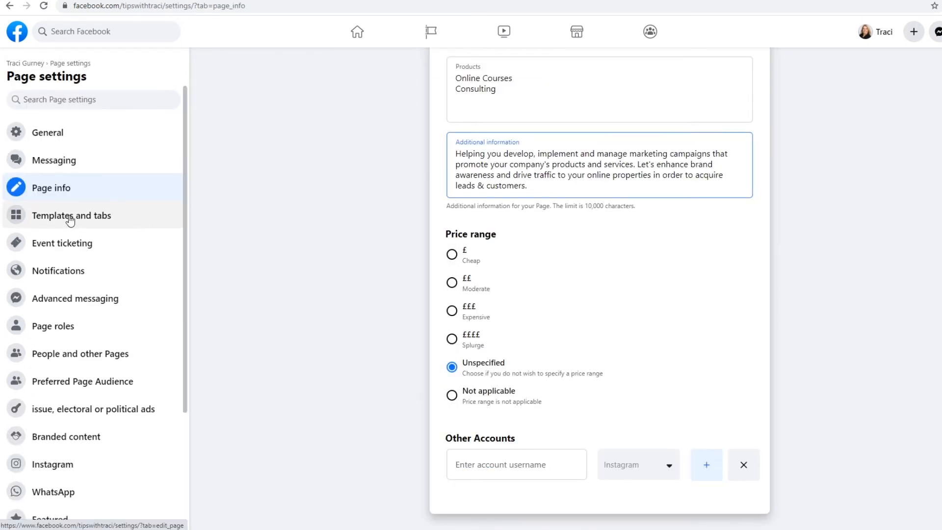
- Review the Page's templates and tabs settings, preview the Shopping template, and apply the Business template instead
click(71, 219)
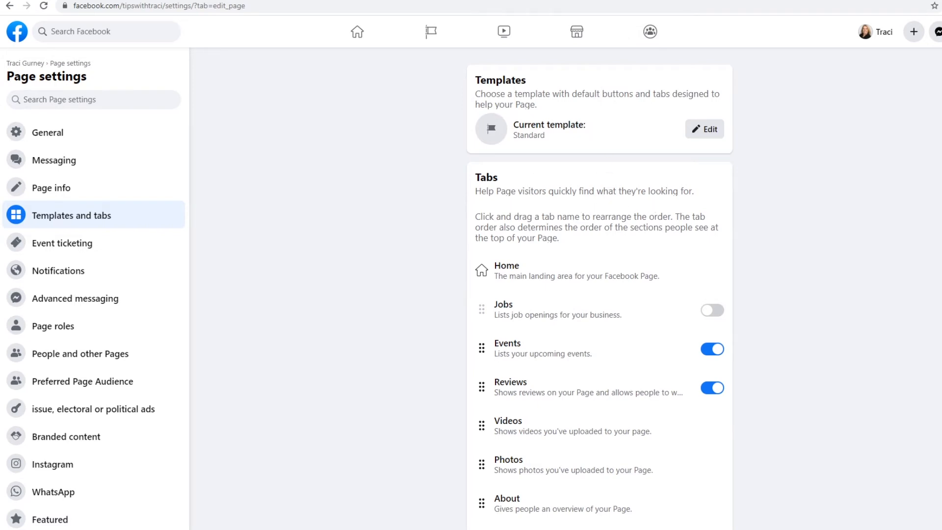
scroll(600, 289, down, 5)
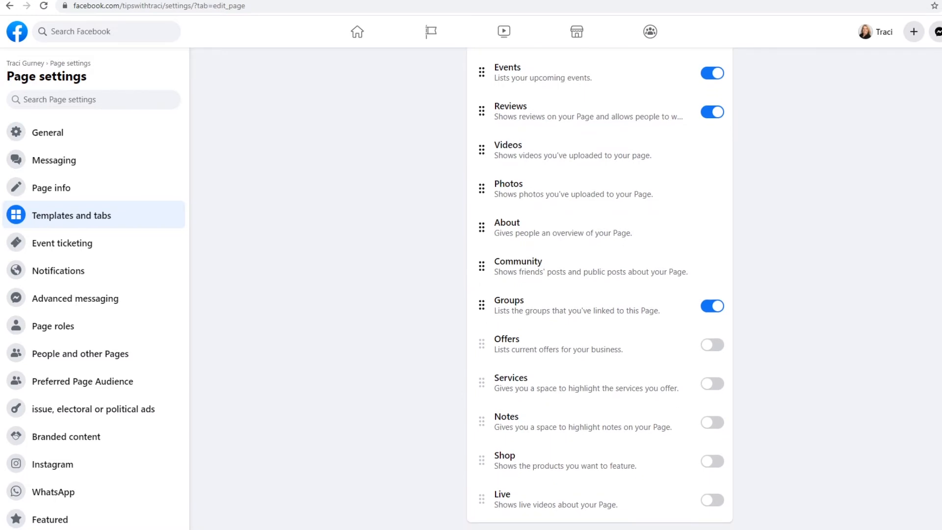
scroll(815, 133, up, 3)
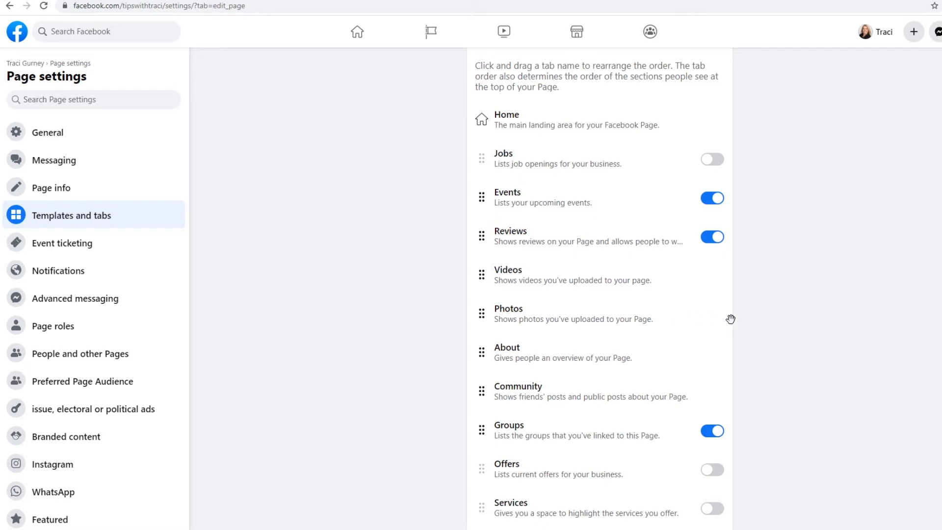
scroll(687, 397, down, 2)
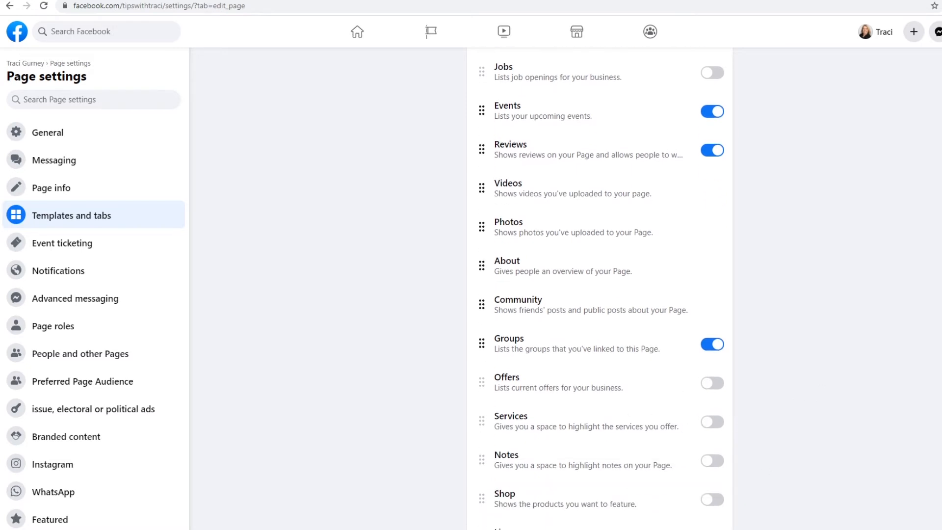
scroll(846, 233, up, 5)
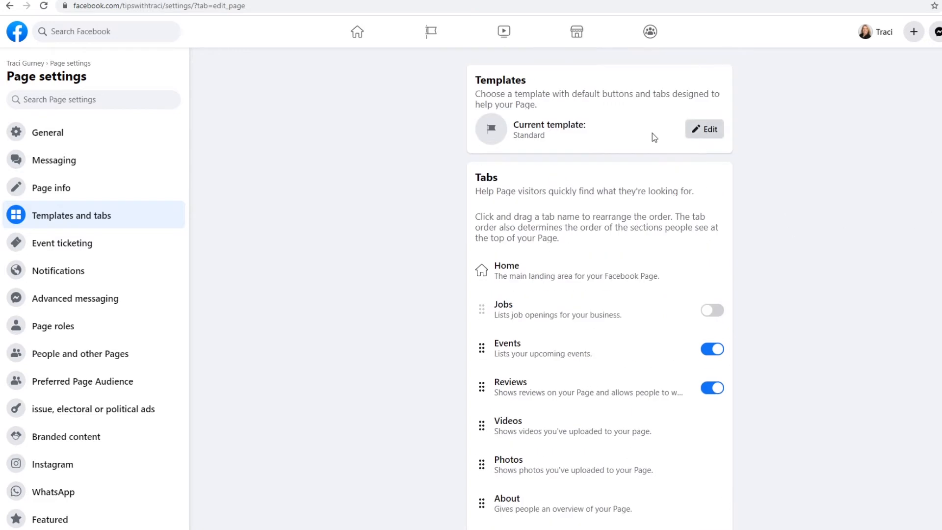
click(710, 131)
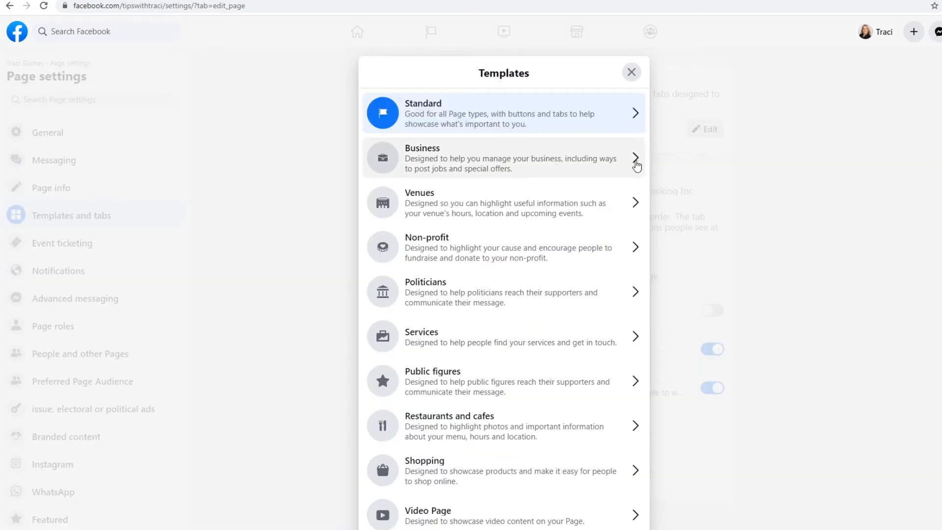
click(635, 471)
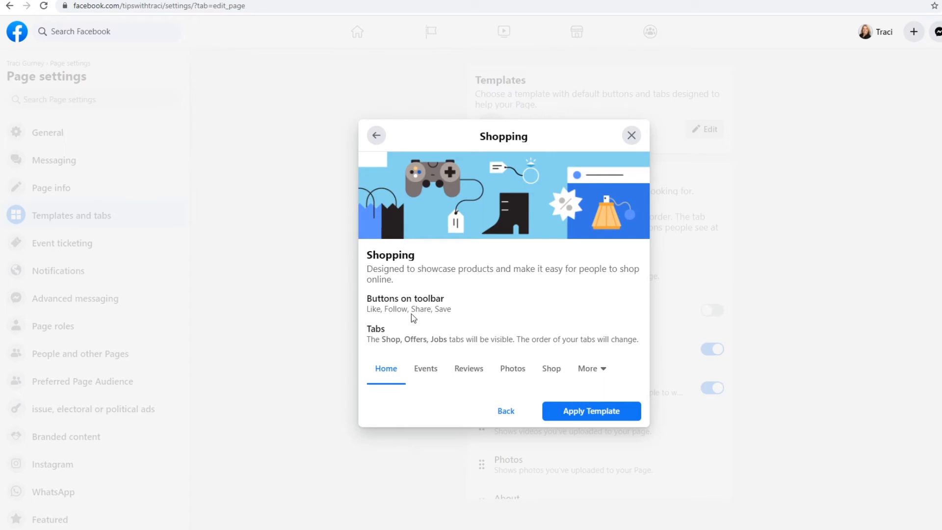
click(505, 410)
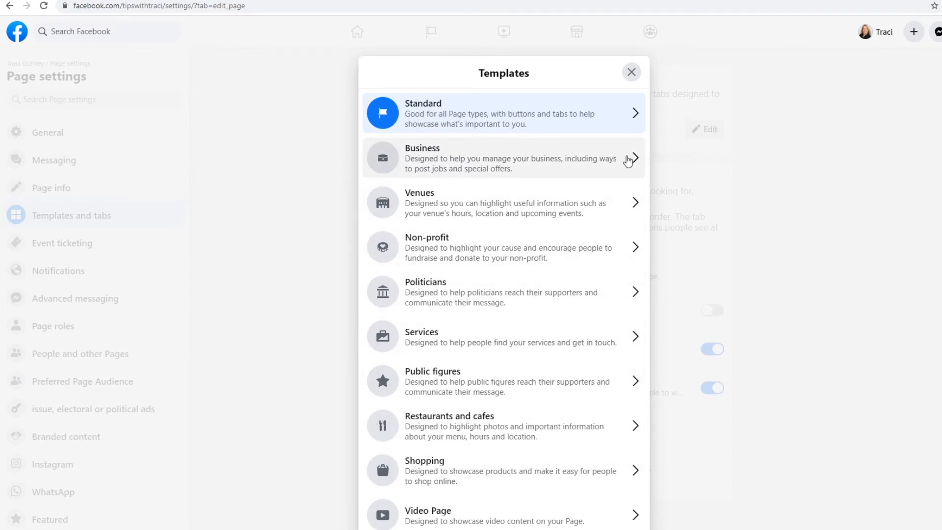
click(635, 157)
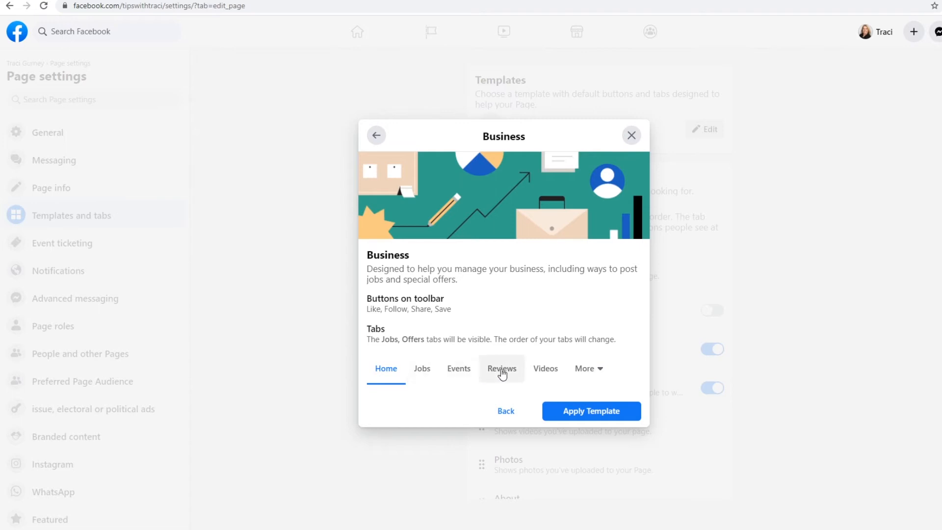
click(598, 416)
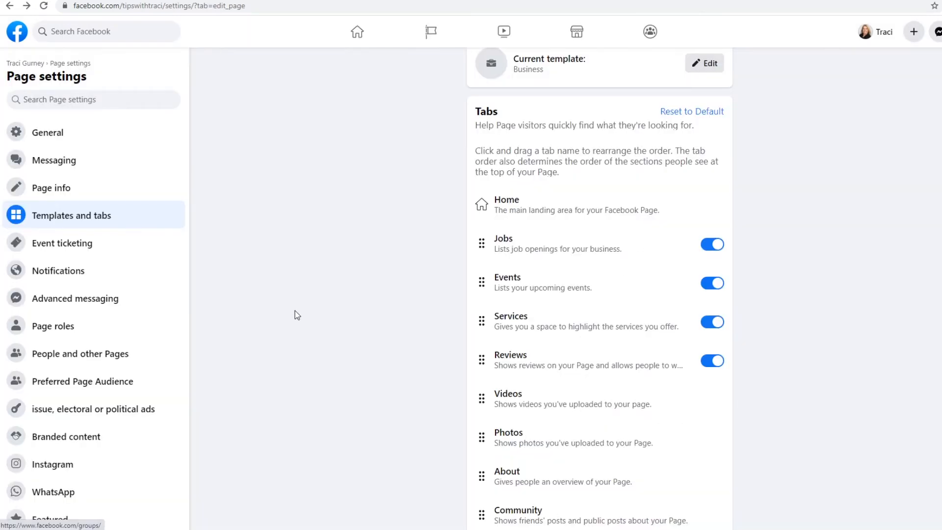
- Turn off the Jobs and Events tabs and reorder the rest as Offers, Reviews, About, Services, Photos, Videos, Community
click(712, 245)
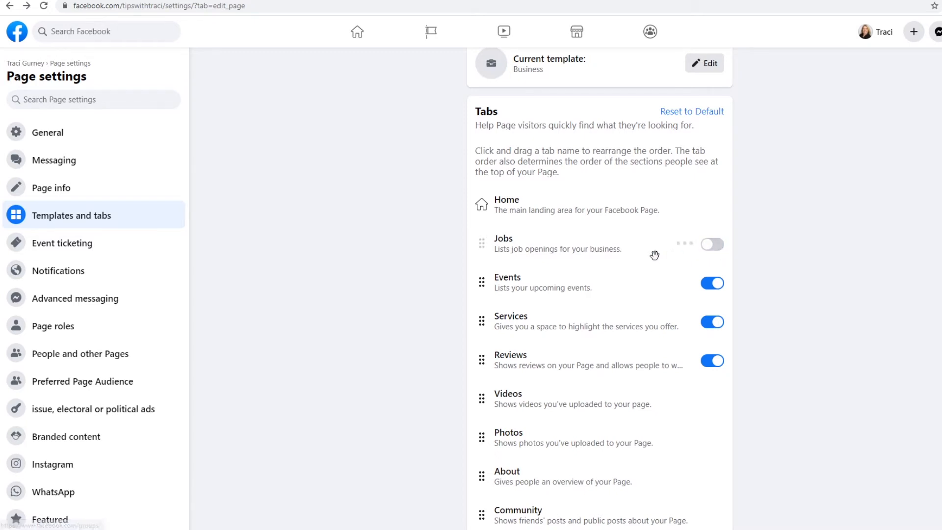
click(712, 285)
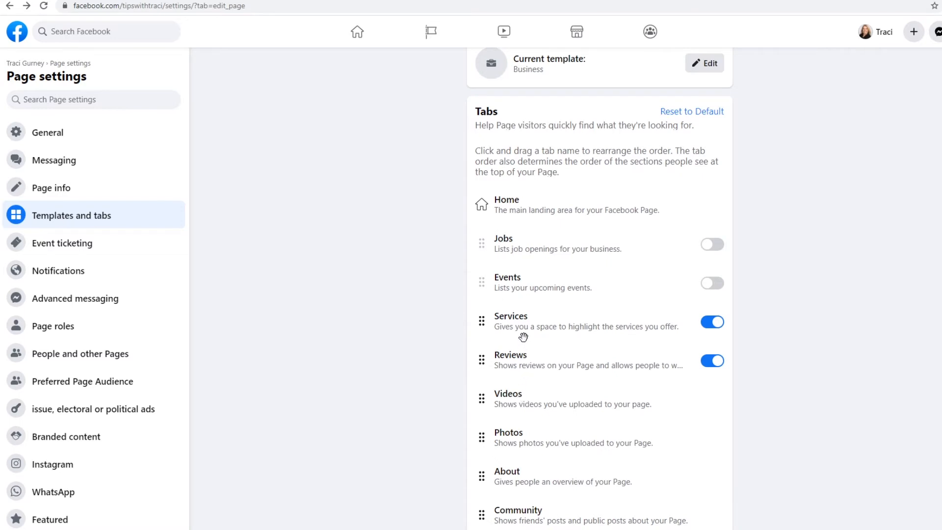
drag(520, 327, 535, 246)
drag(514, 367, 521, 283)
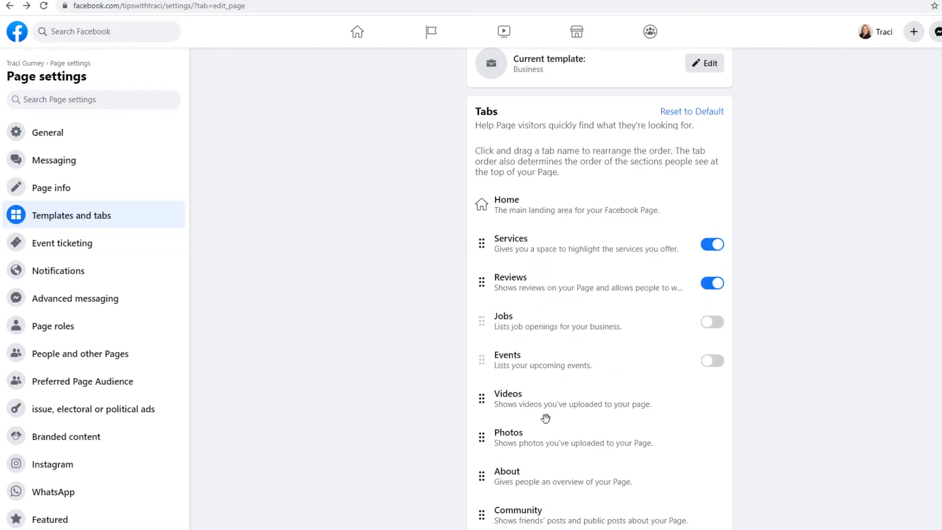
drag(540, 405, 548, 338)
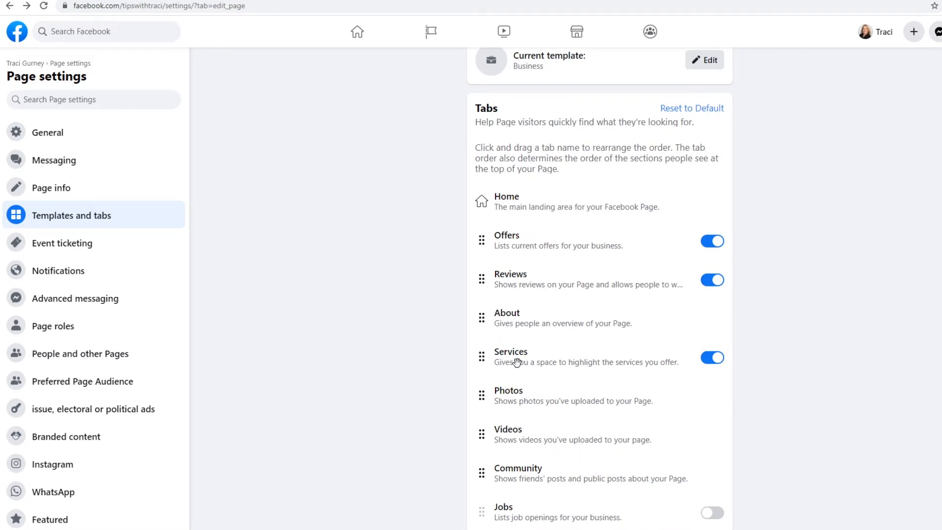
- Return to the Page's Home, check its rearranged tabs including the additional ones, and view the Offers section
click(200, 1)
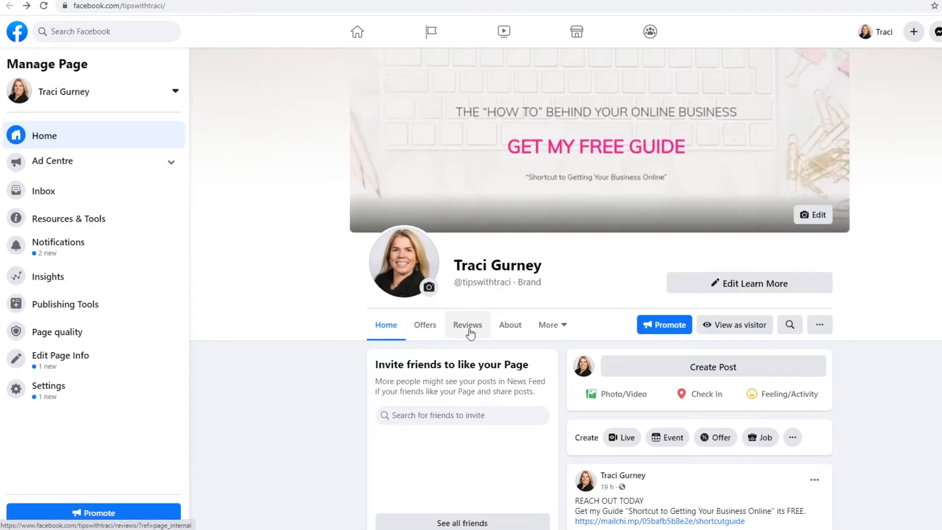
click(565, 326)
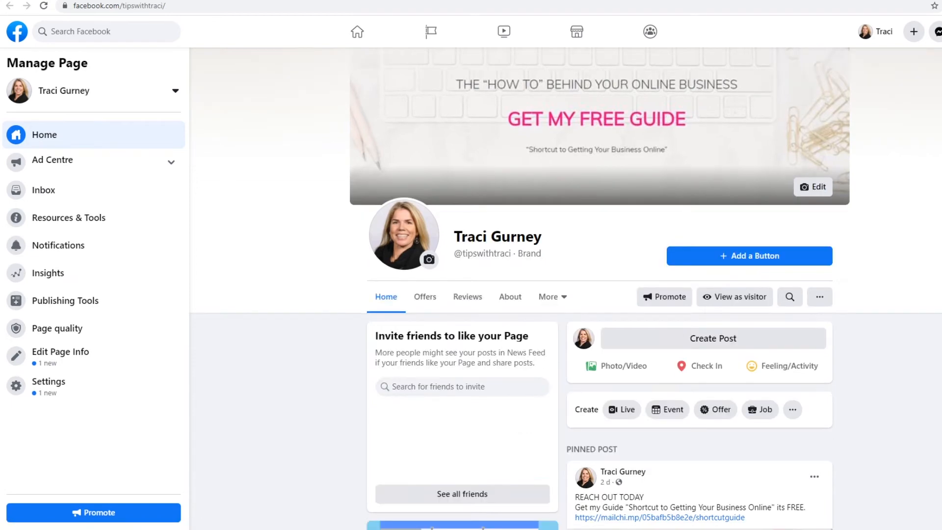
click(425, 296)
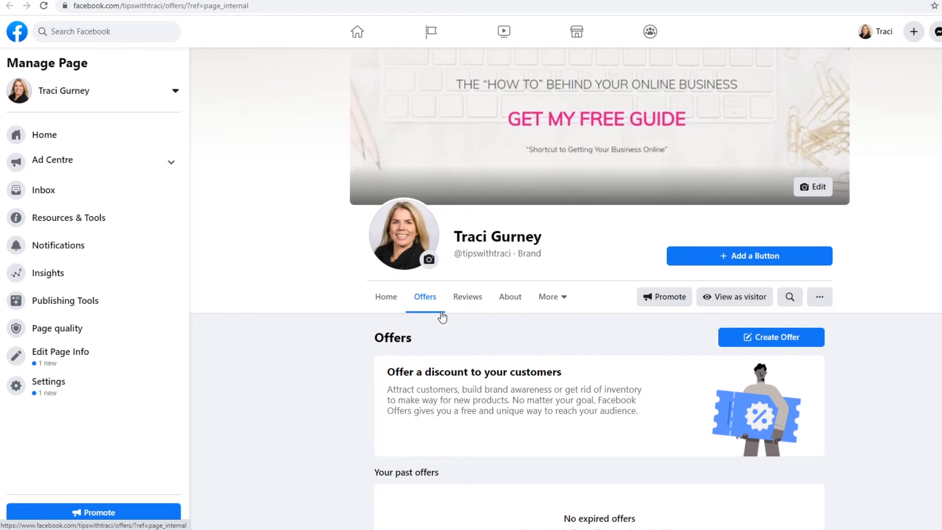
- Start a new Page offer and review its discount types, expiry, availability, advanced options, boost setting and additional publishing options
click(771, 337)
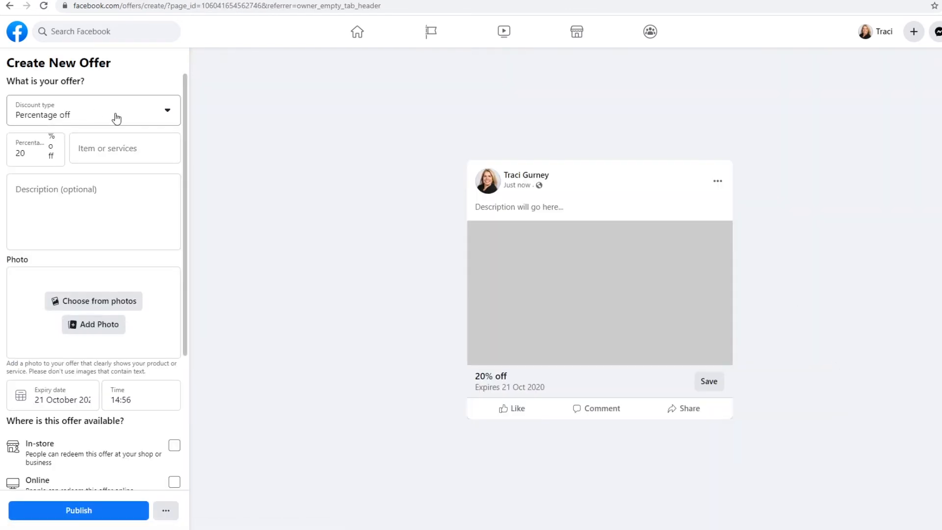
click(137, 116)
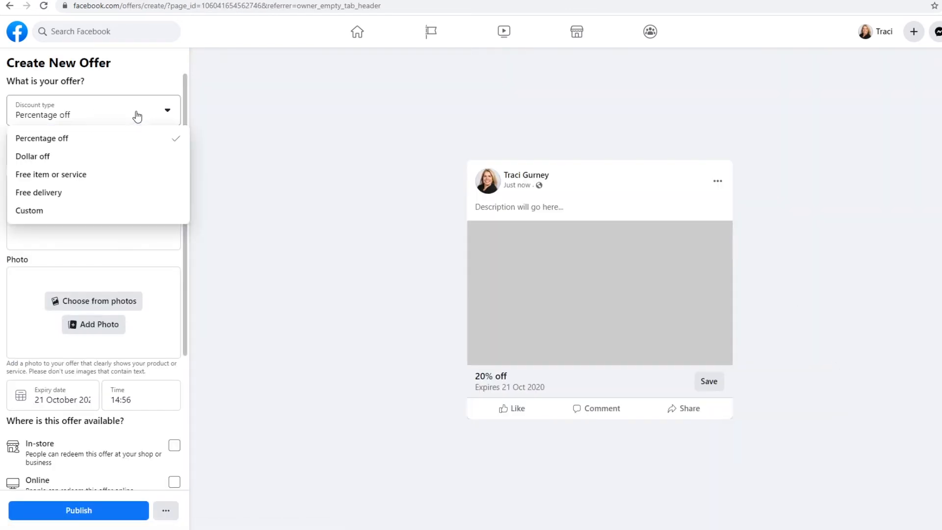
click(250, 121)
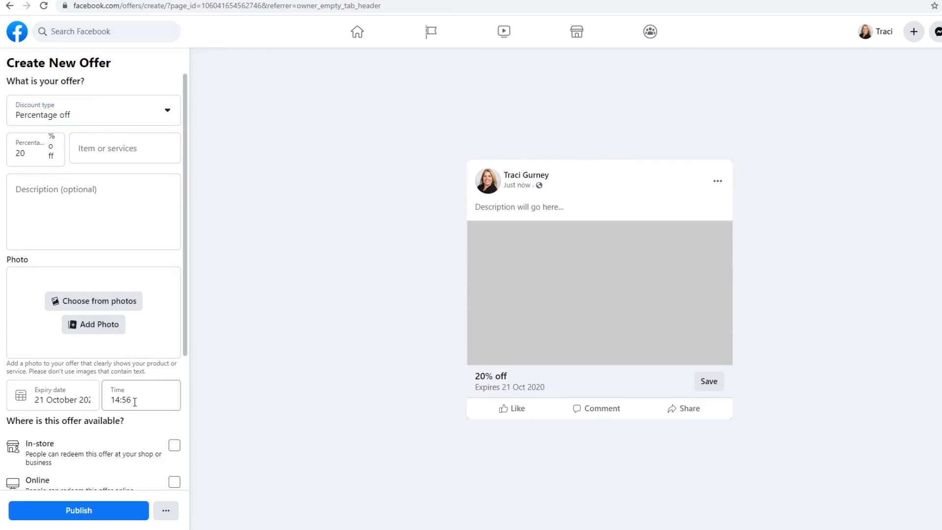
drag(182, 341, 183, 445)
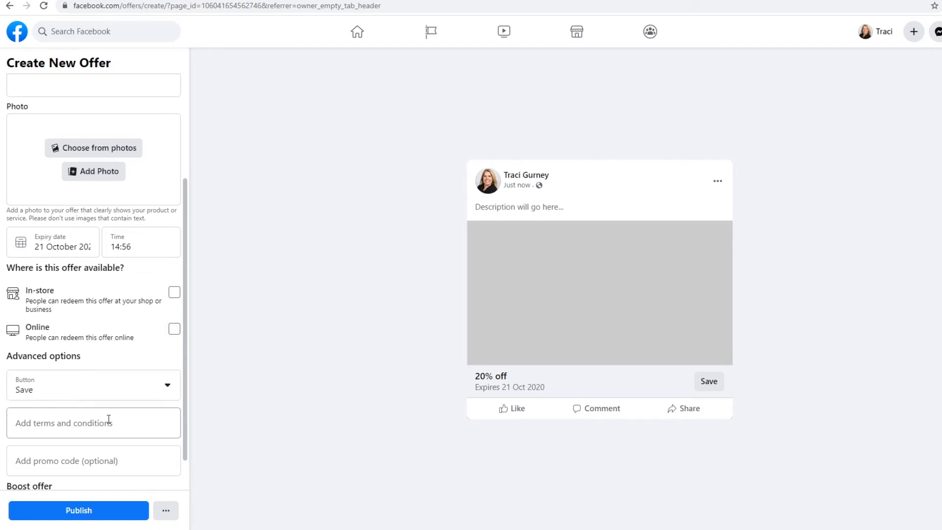
scroll(15, 447, down, 1)
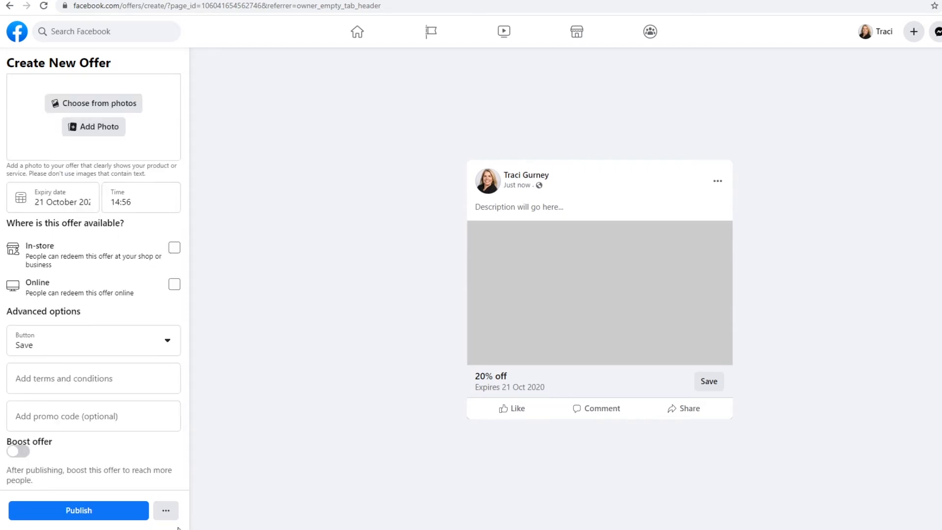
click(167, 512)
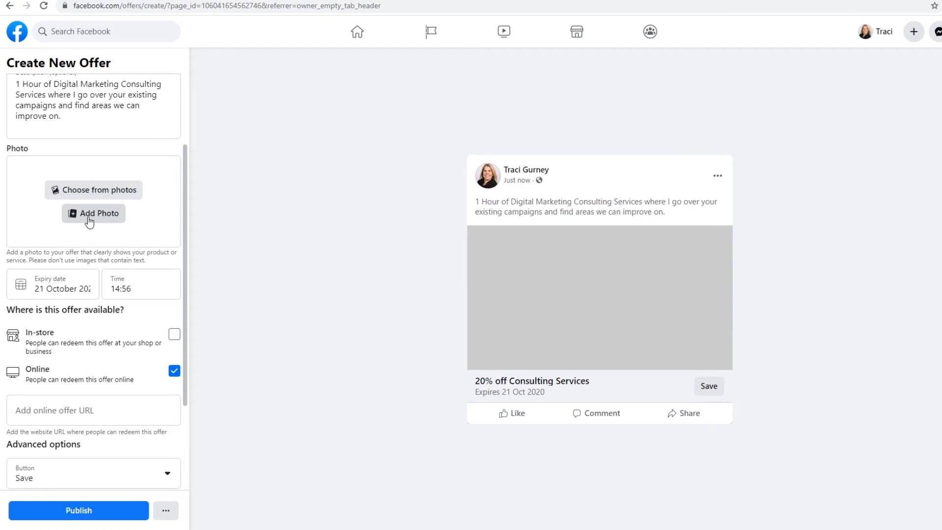
- Publish a 20% off Consulting Services offer with the GET MY FREE GUIDE photo, redeemable online at tracigurney.com, and check it in the Offers section
click(104, 190)
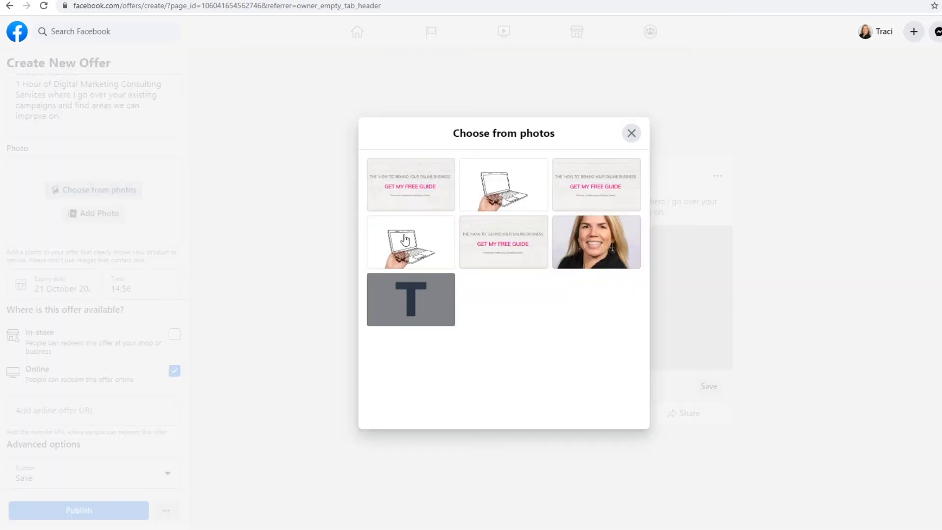
click(497, 243)
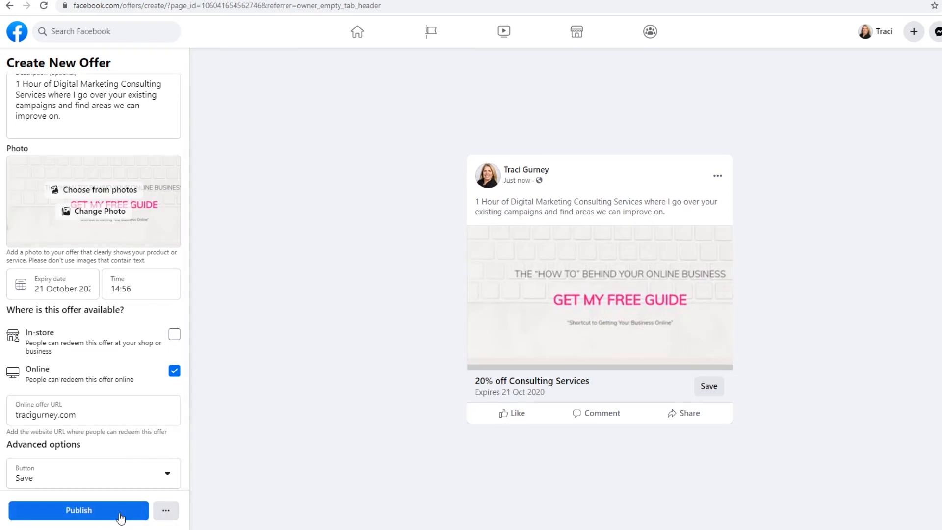
click(120, 514)
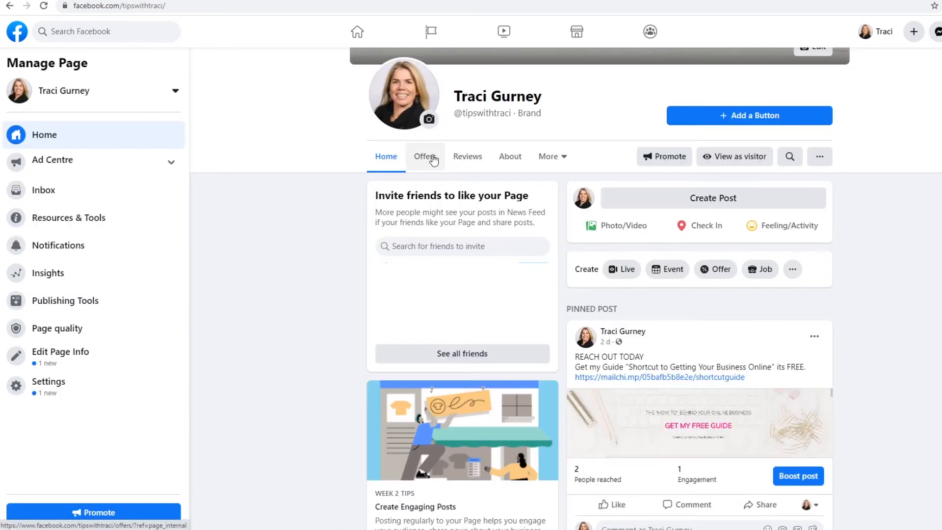
click(426, 155)
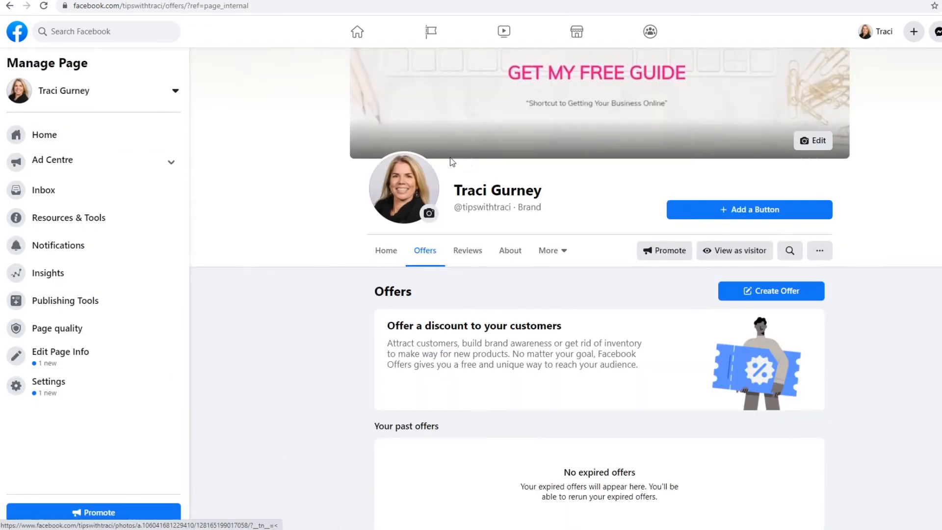
click(43, 7)
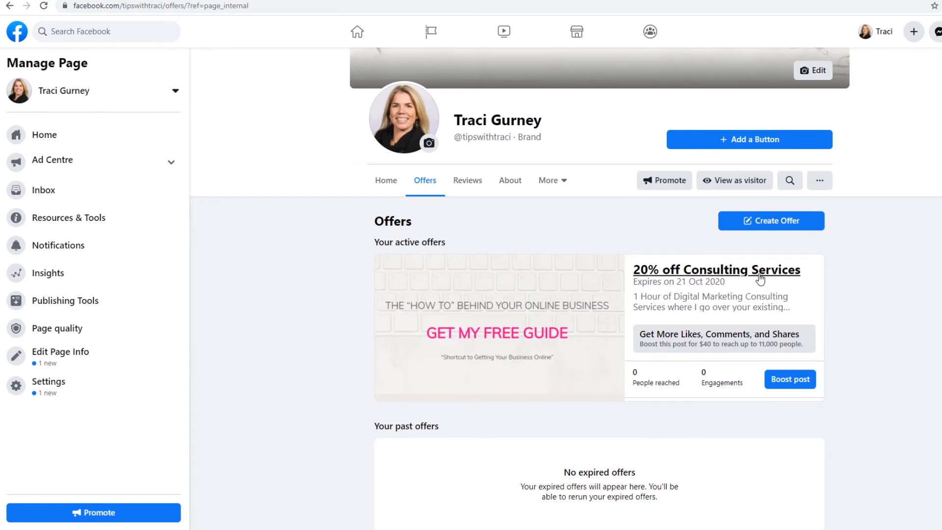
- Delete the digital marketing consulting offer from the published posts and check the Page's Offers section again
click(67, 299)
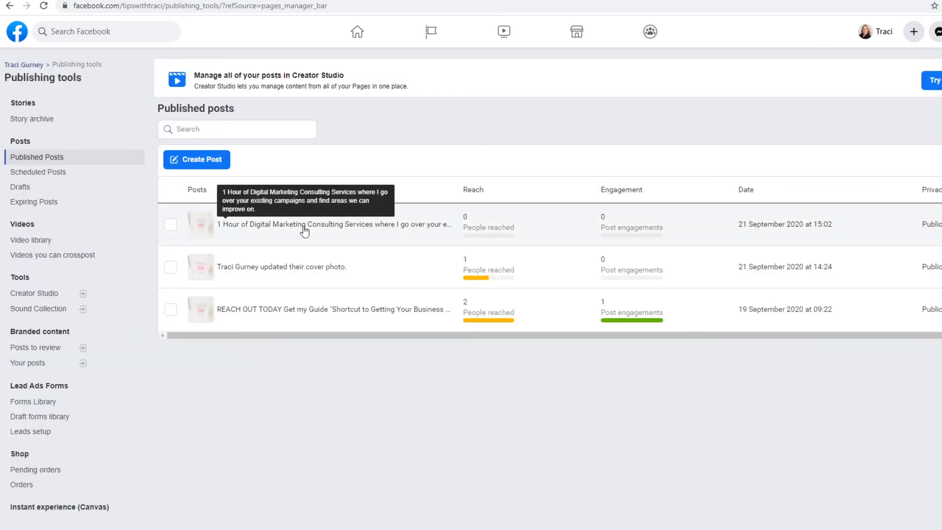
click(175, 226)
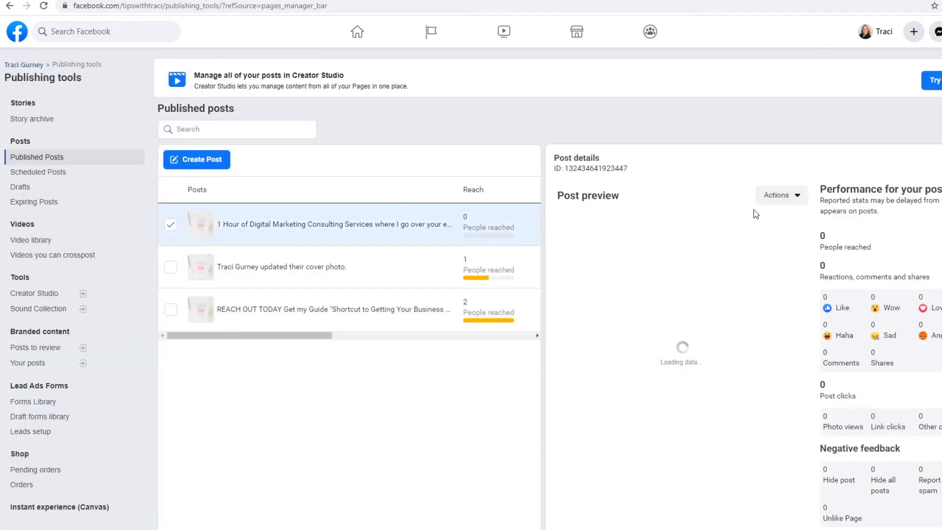
click(802, 196)
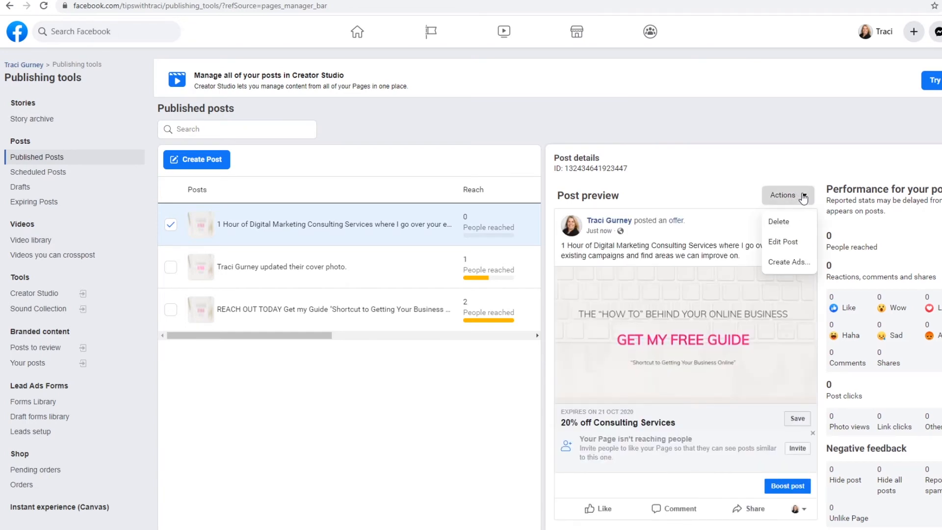
click(785, 223)
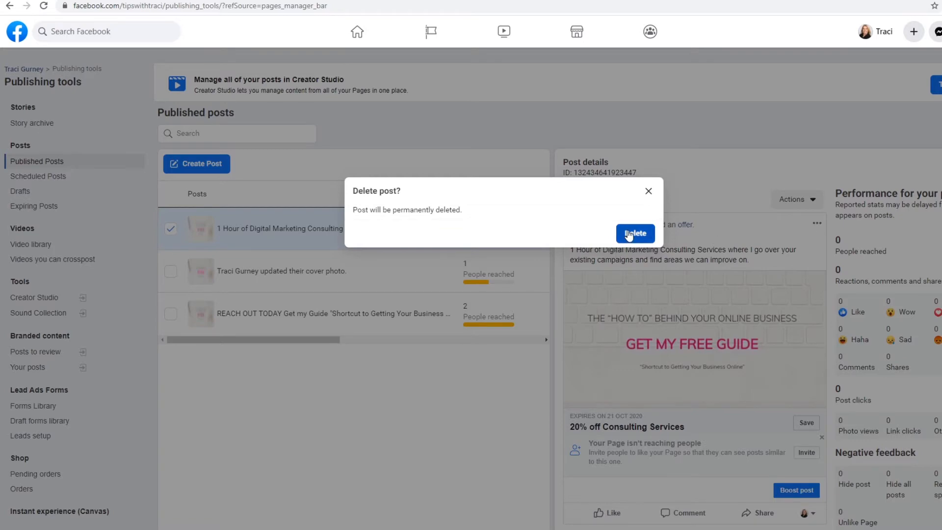
click(633, 234)
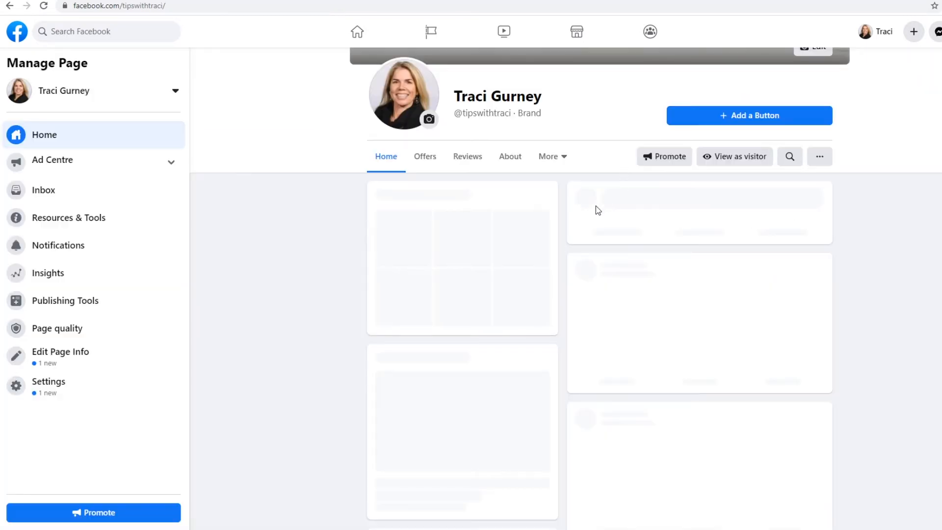
click(428, 161)
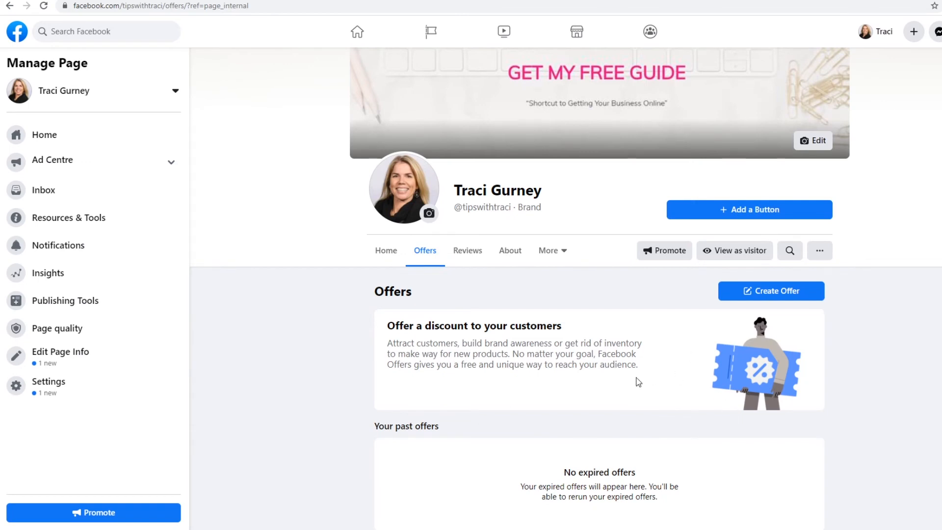
- Add a service named SEO Technical Audit with a variable price and a 30-minute appointment duration
click(562, 251)
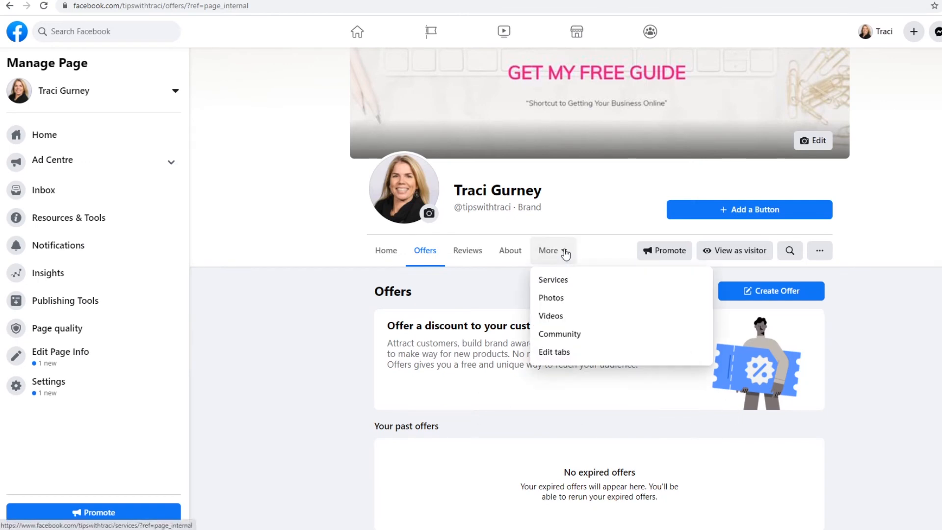
click(561, 283)
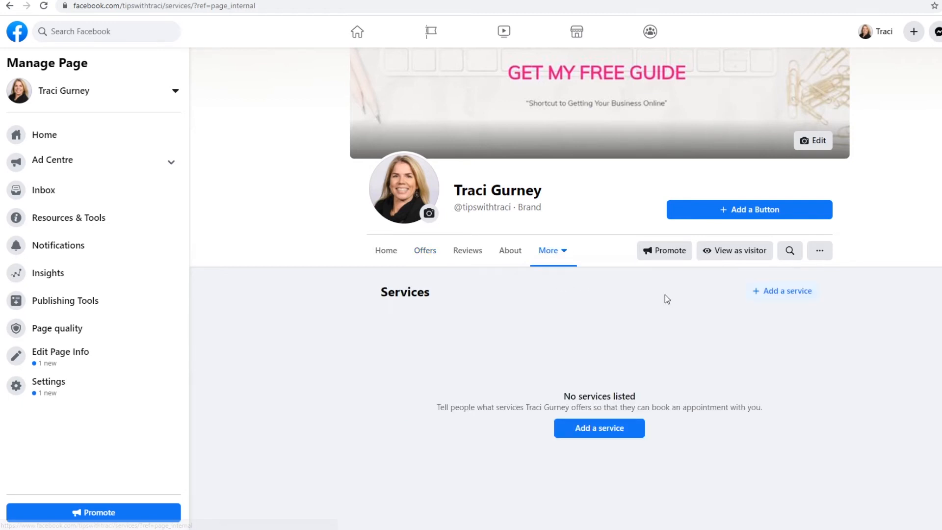
click(616, 435)
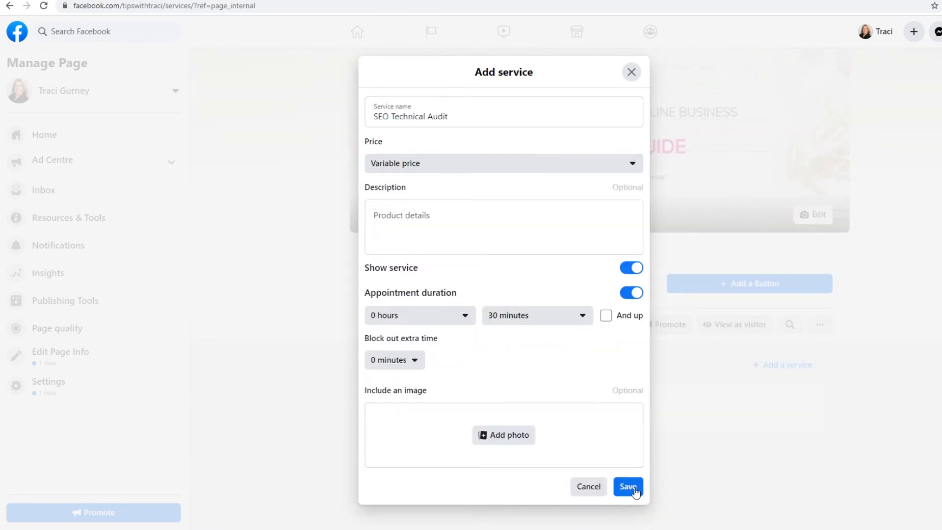
click(628, 486)
- Review the Services list, try moving SEO Technical Audit below SEO, and inspect its edit and delete options
click(559, 324)
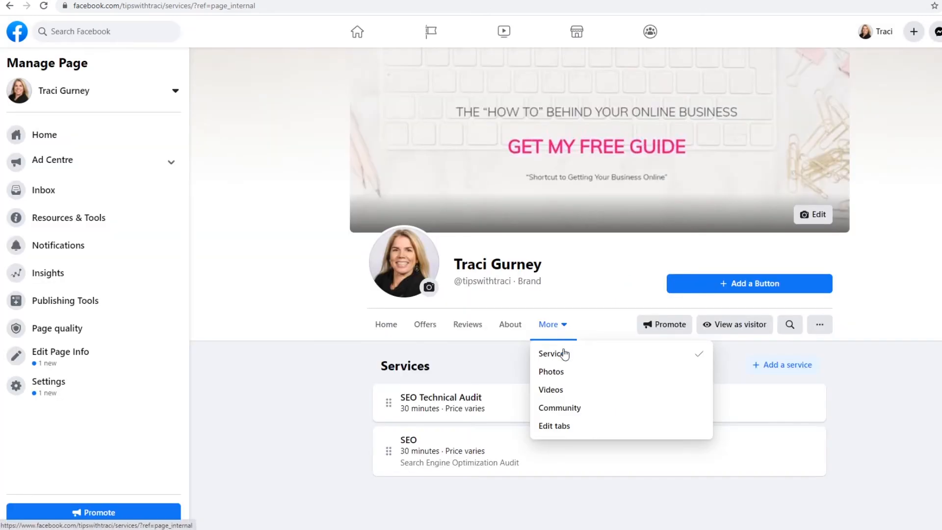
click(564, 354)
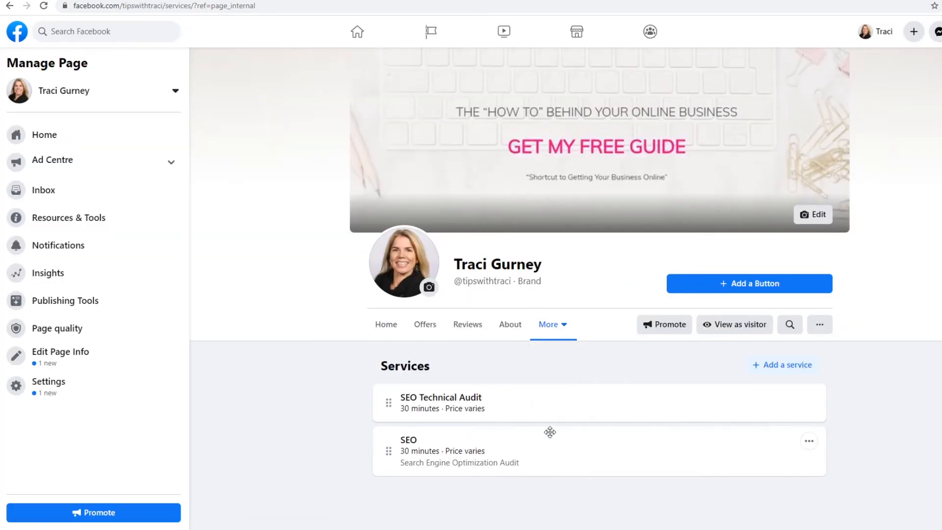
drag(550, 398, 582, 454)
click(809, 400)
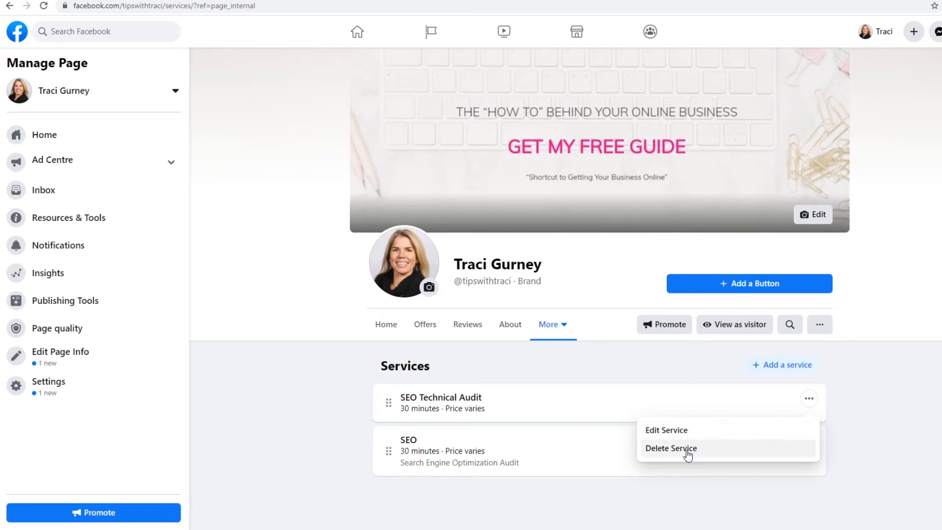
click(708, 447)
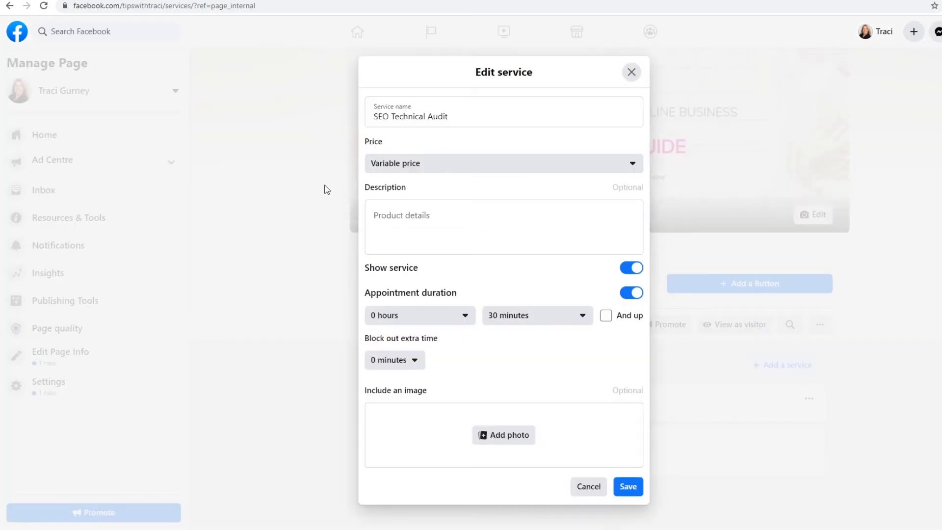
click(633, 72)
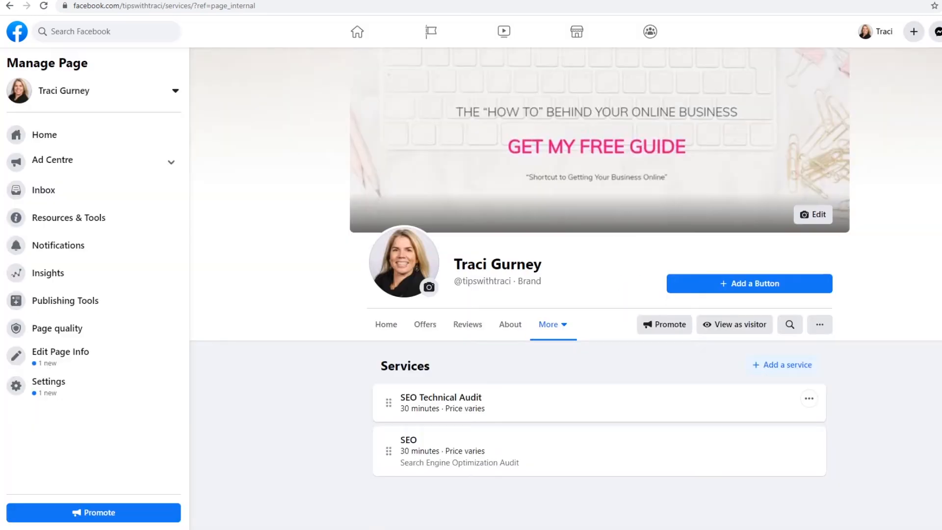
click(809, 400)
click(673, 448)
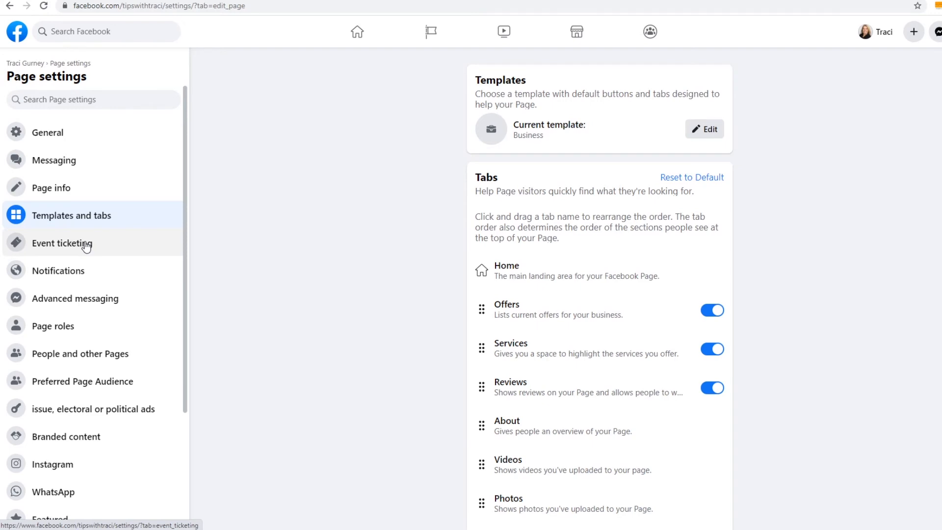
- Review the Page's notification settings and Page roles, including the assignable role types and the Editor role's permissions
click(78, 271)
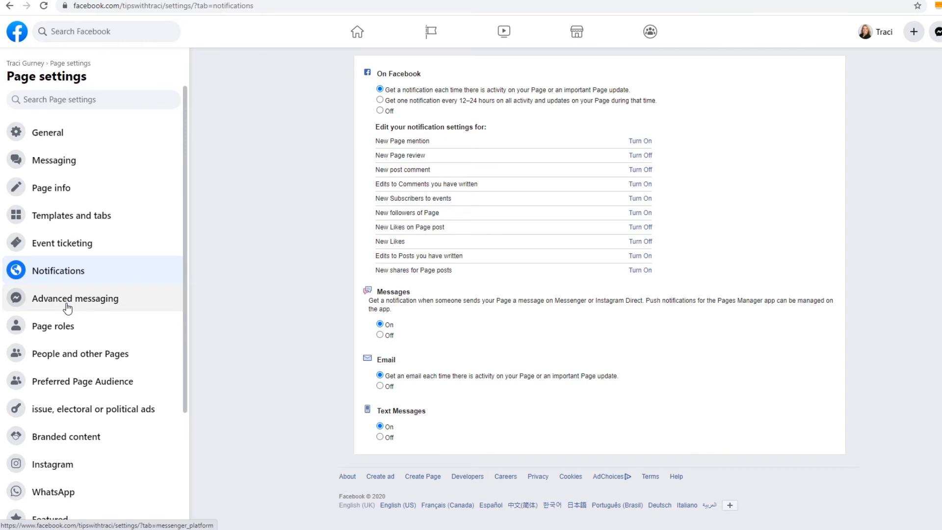
click(54, 326)
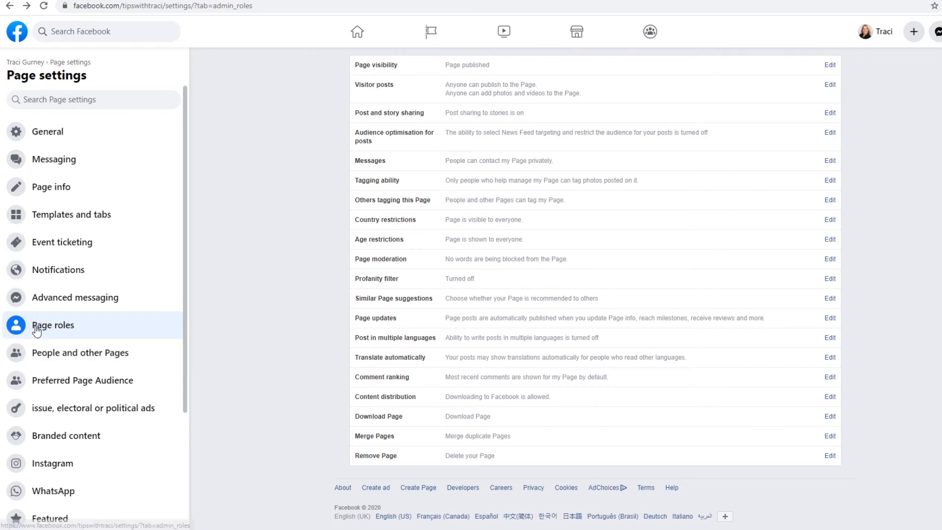
click(78, 328)
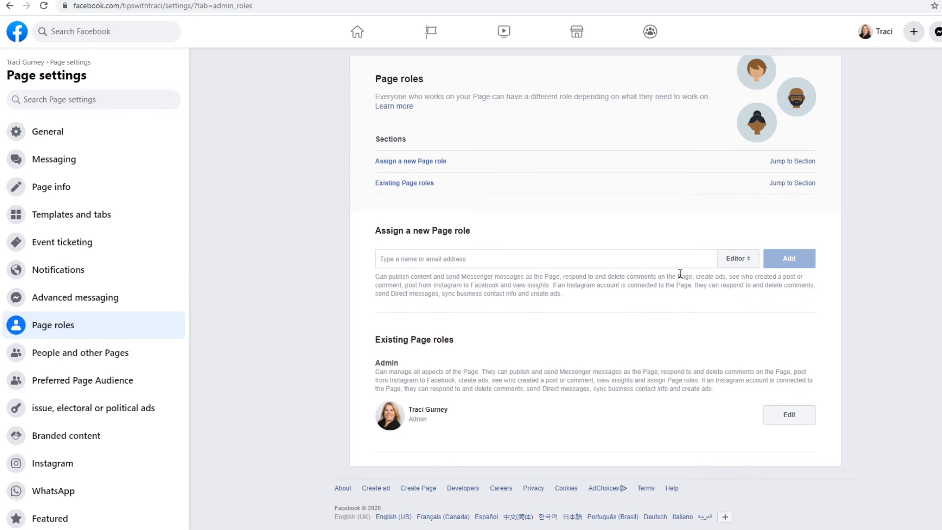
click(739, 258)
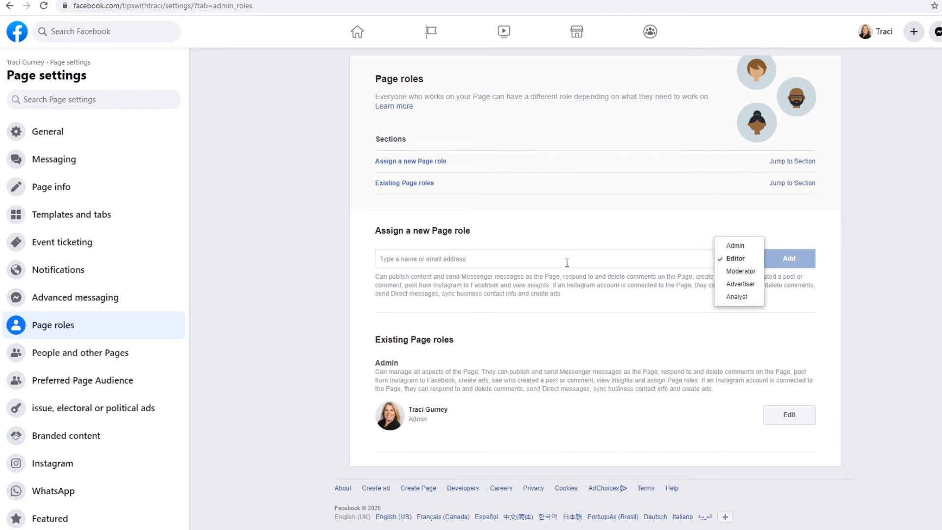
click(741, 259)
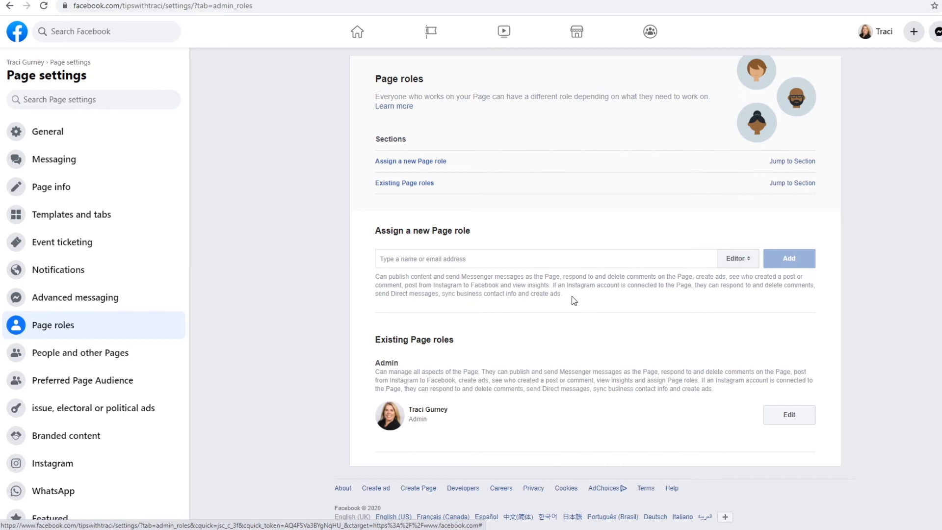
drag(570, 297, 372, 278)
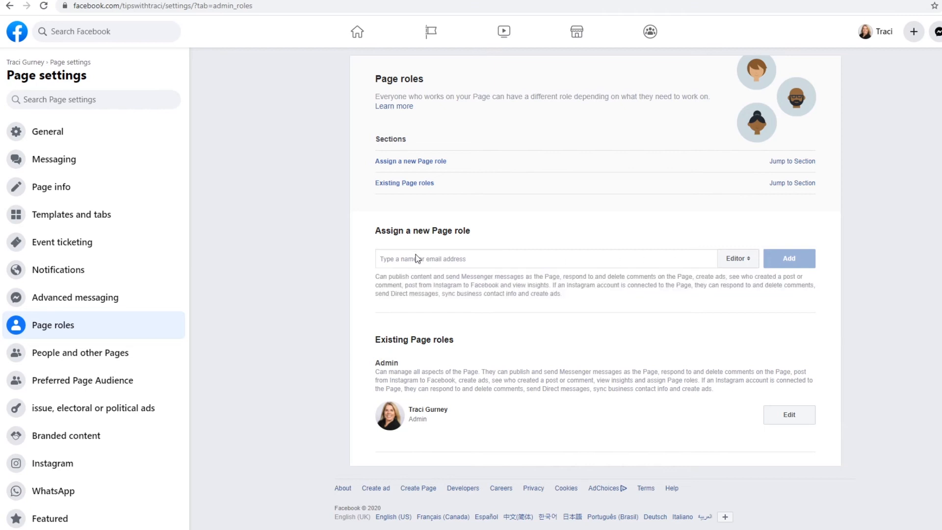
- Assign the Editor Page role to another person, entering their name and confirming with the account password
click(418, 260)
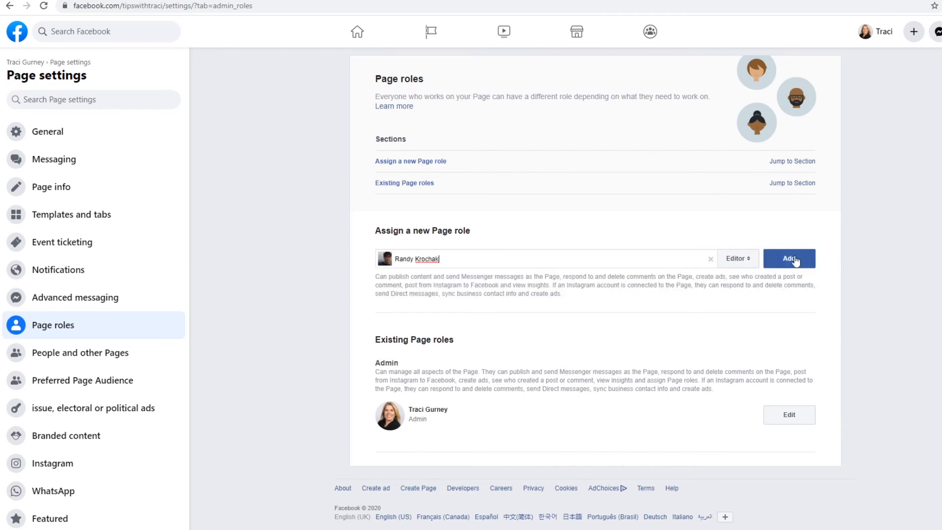
click(749, 260)
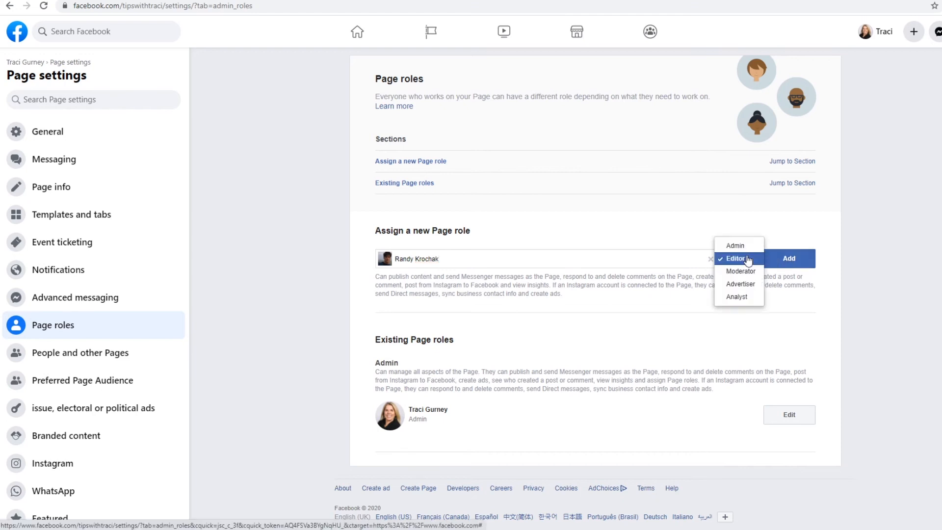
click(788, 259)
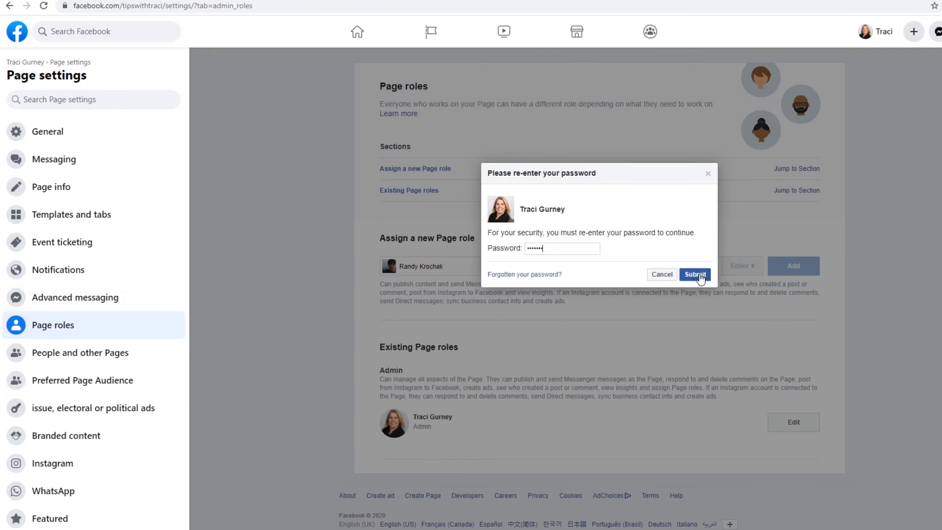
click(699, 277)
scroll(638, 314, down, 2)
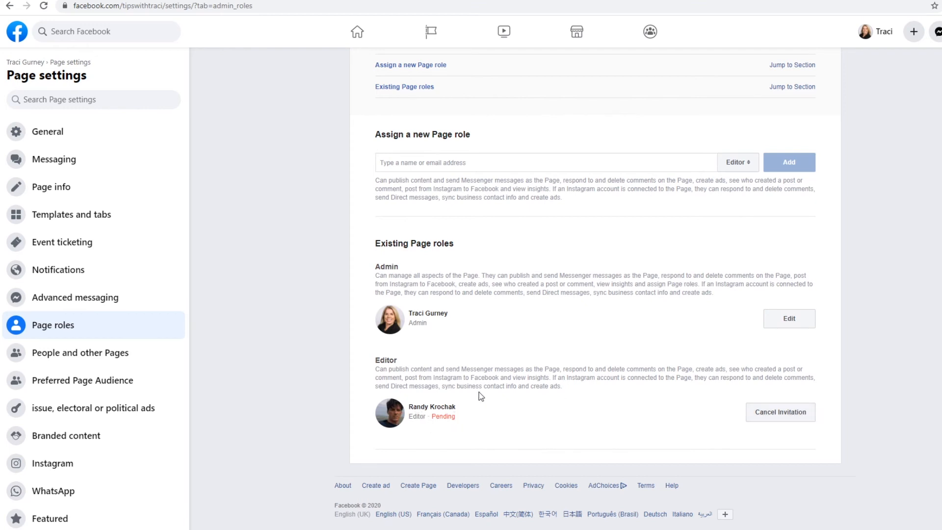
scroll(580, 228, up, 1)
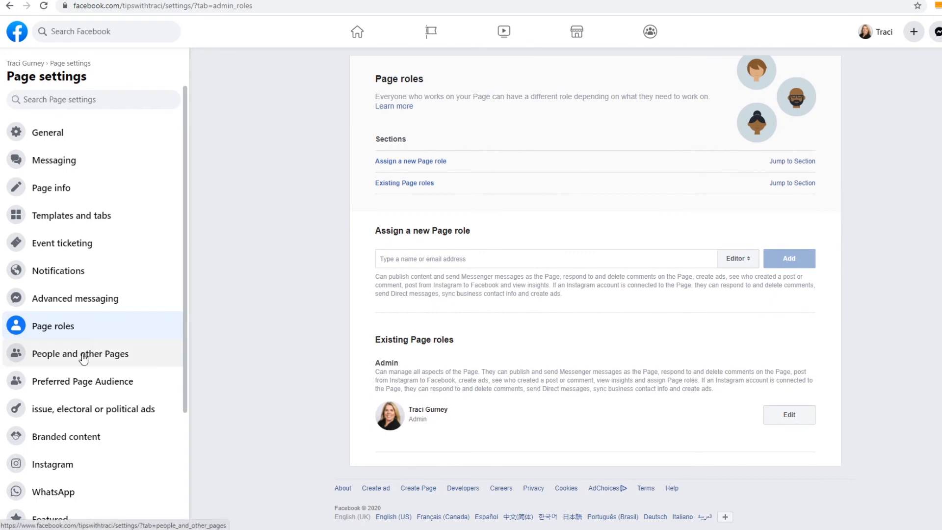
- Connect the Page to an Instagram account by logging in with its username and password, and dismiss the business account setup
click(83, 358)
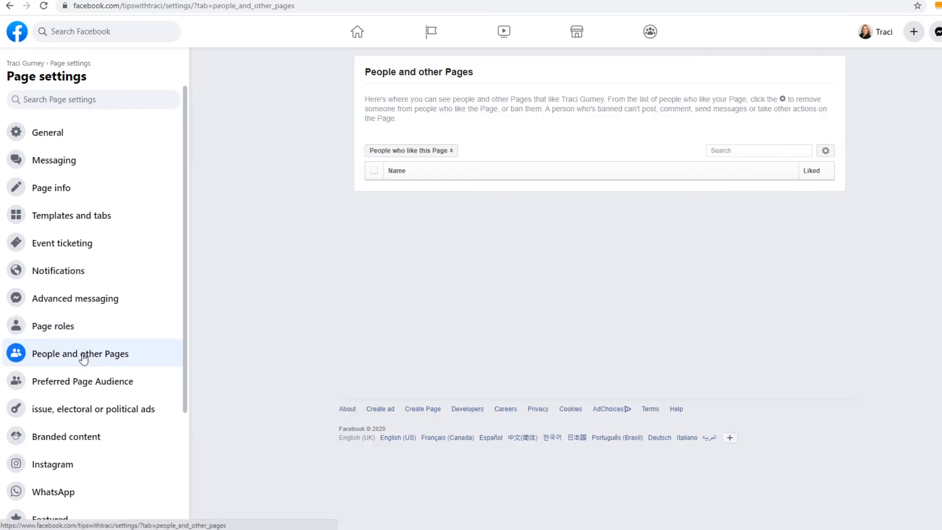
click(81, 386)
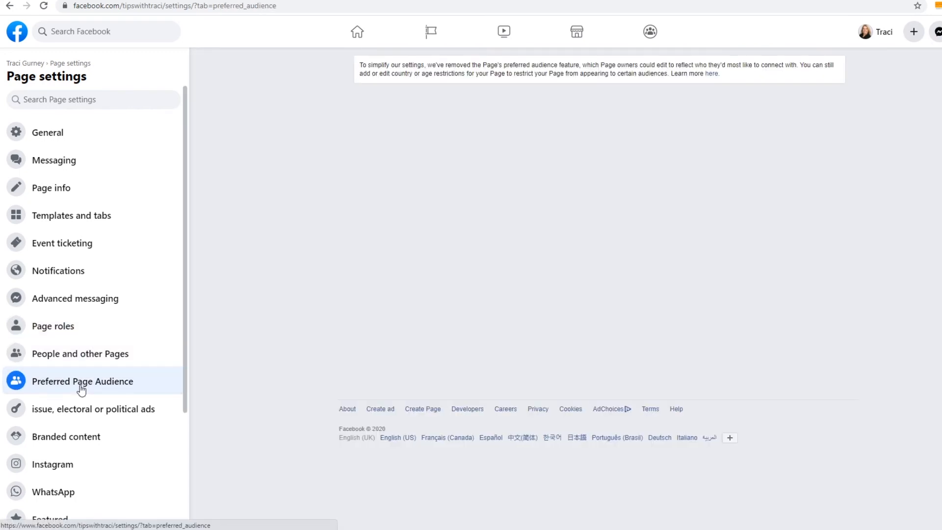
click(79, 470)
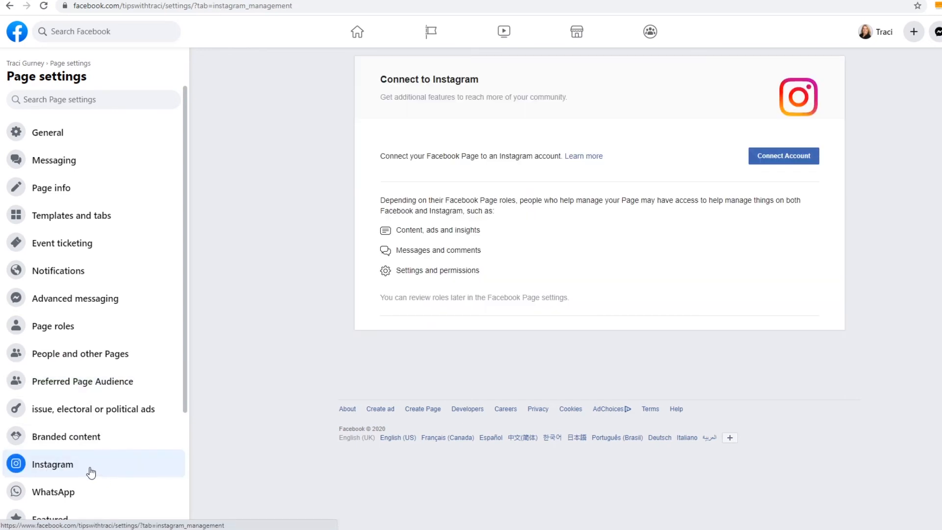
drag(185, 406, 182, 449)
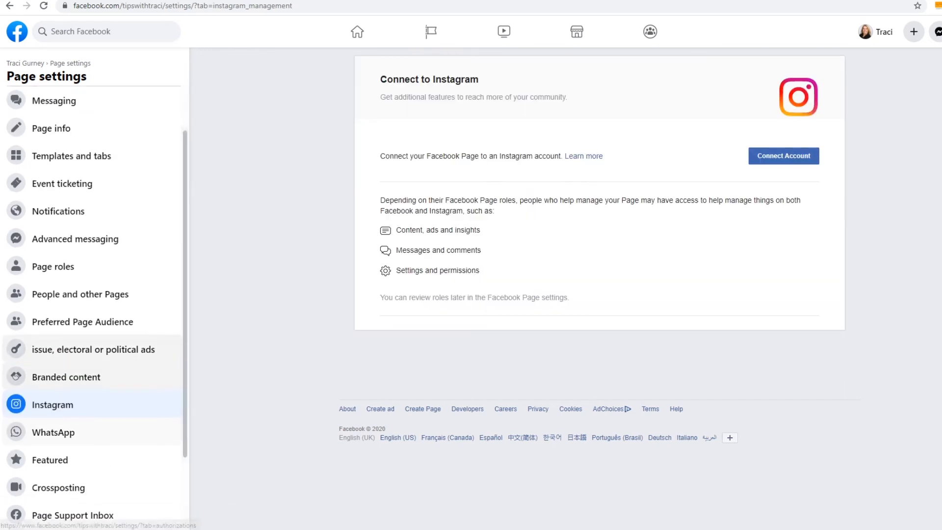
click(803, 158)
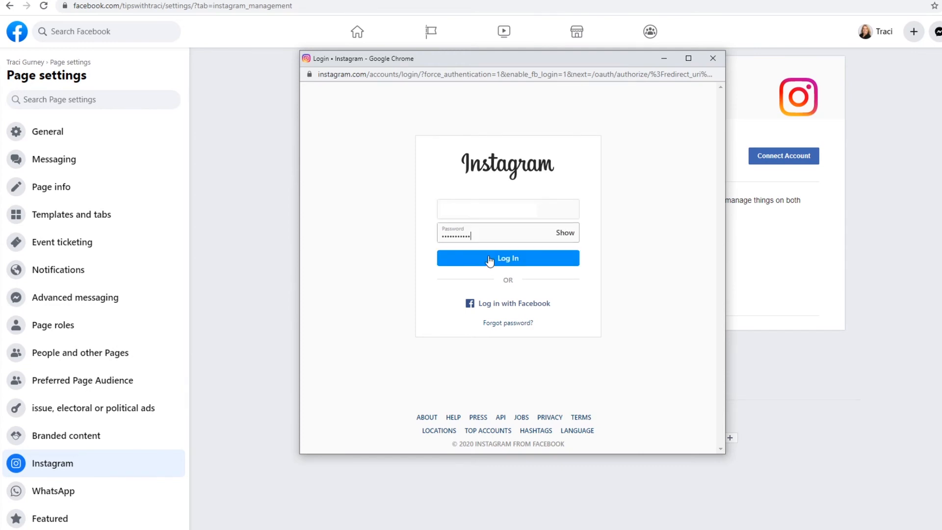
click(489, 260)
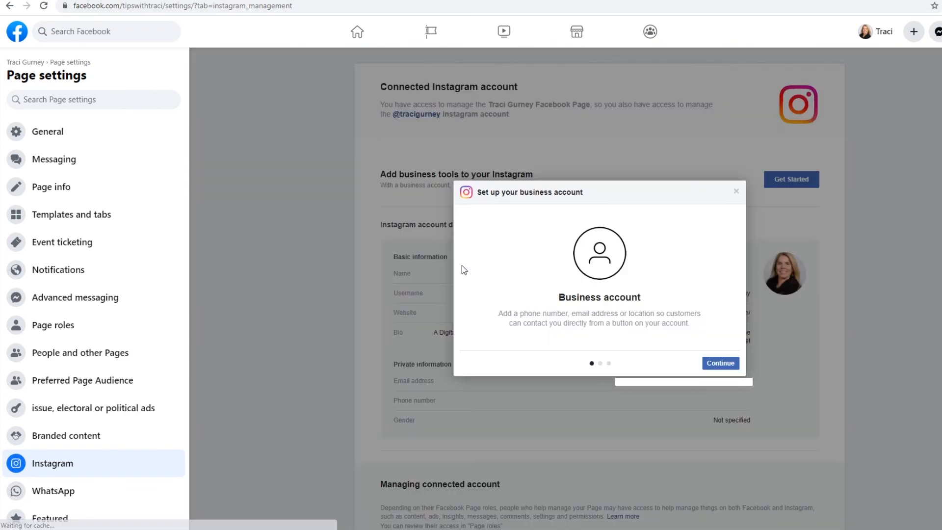
click(737, 192)
- Review the actions available for the Page's button and the destination options for Book Now
scroll(740, 198, down, 3)
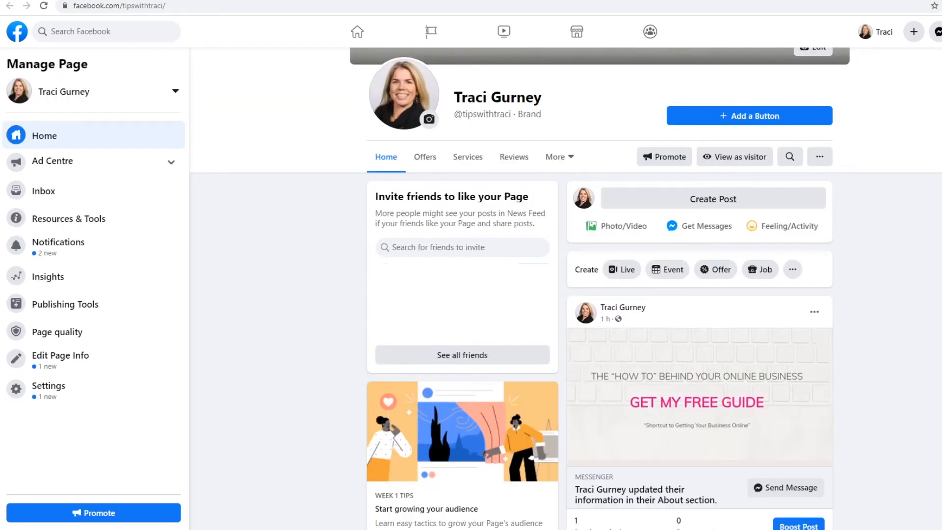
scroll(564, 245, up, 3)
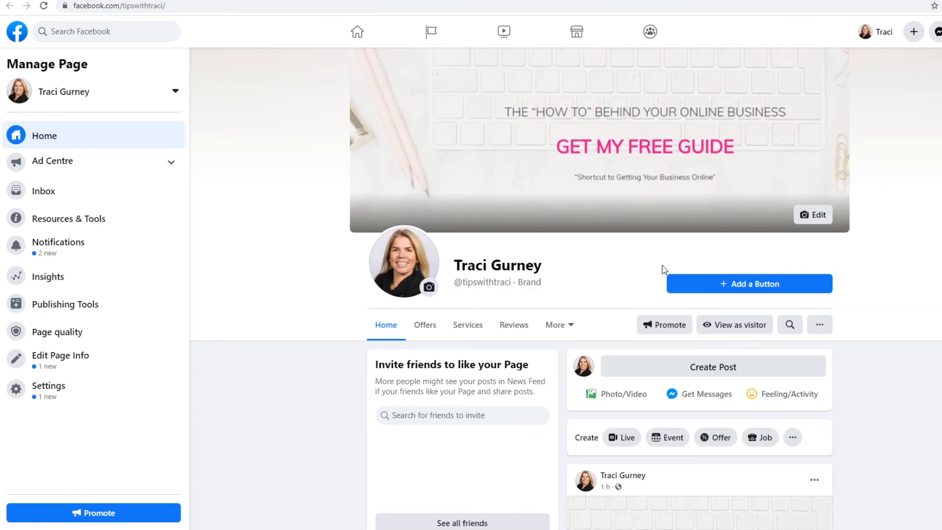
click(758, 286)
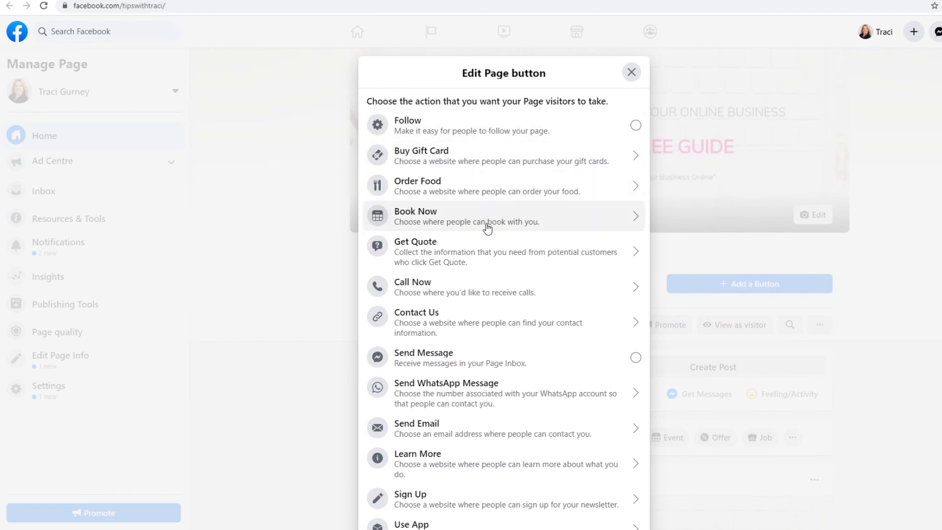
click(629, 223)
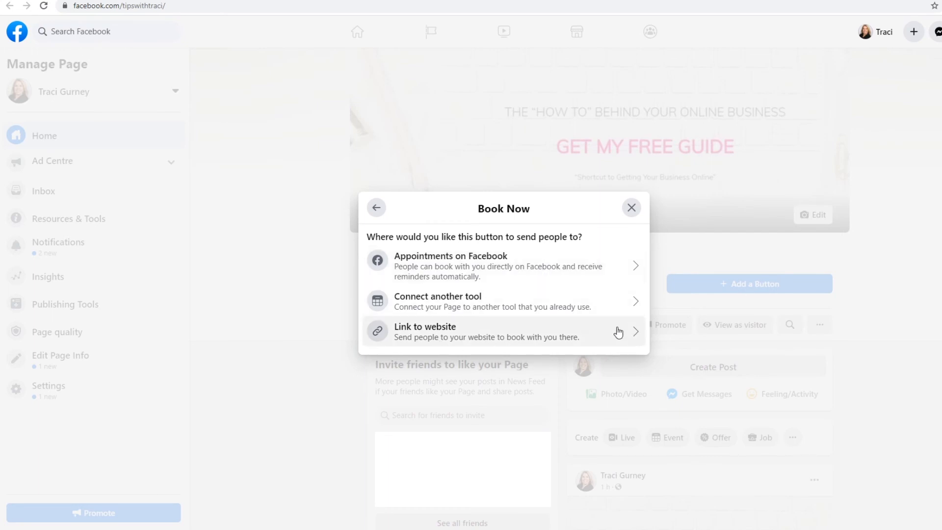
click(376, 207)
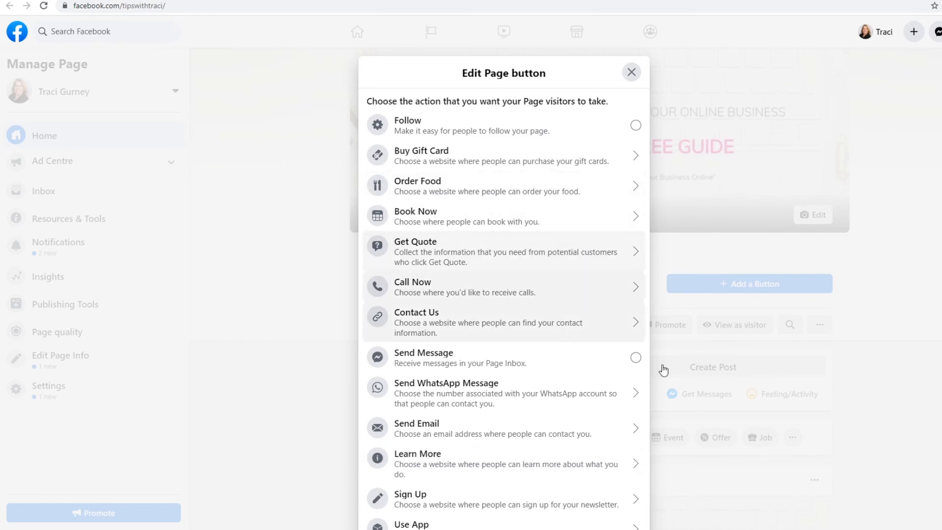
- Add a Learn More button to the Page that links to the owner's website
scroll(635, 491, down, 3)
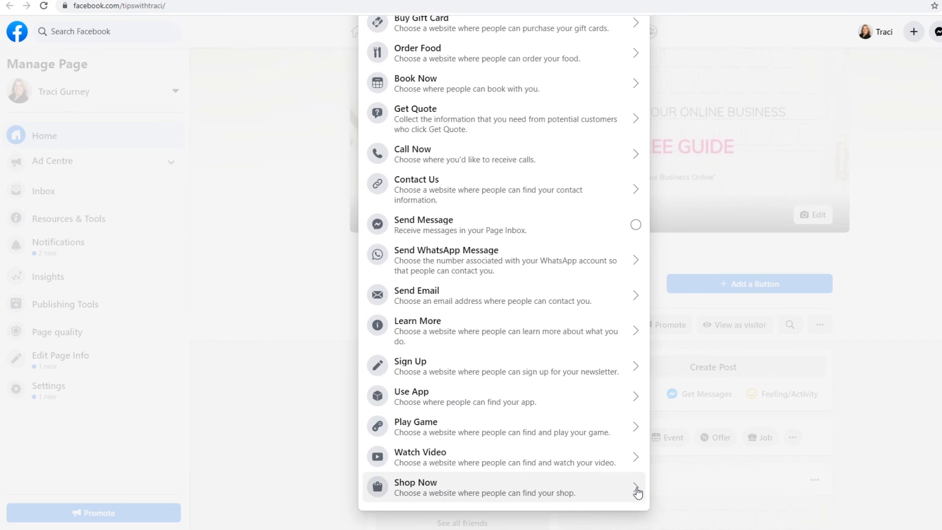
click(630, 331)
click(461, 265)
text(https://tracigurney.com)
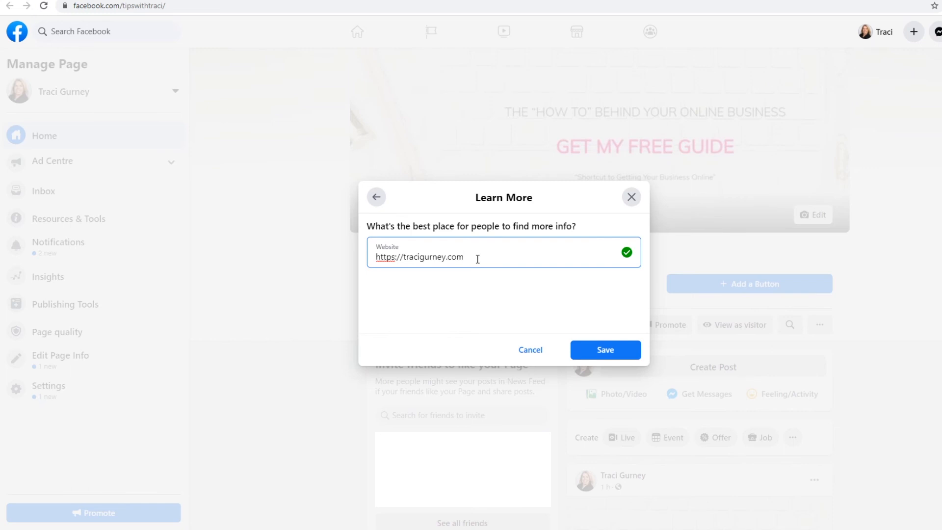
click(602, 349)
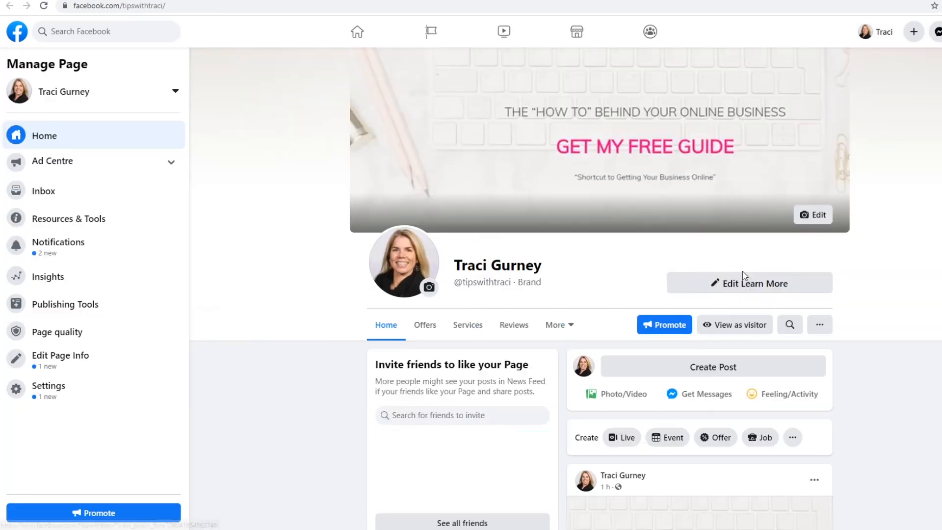
- View the Page as a visitor, test the Learn More button's link, and look over the Page's content
click(733, 334)
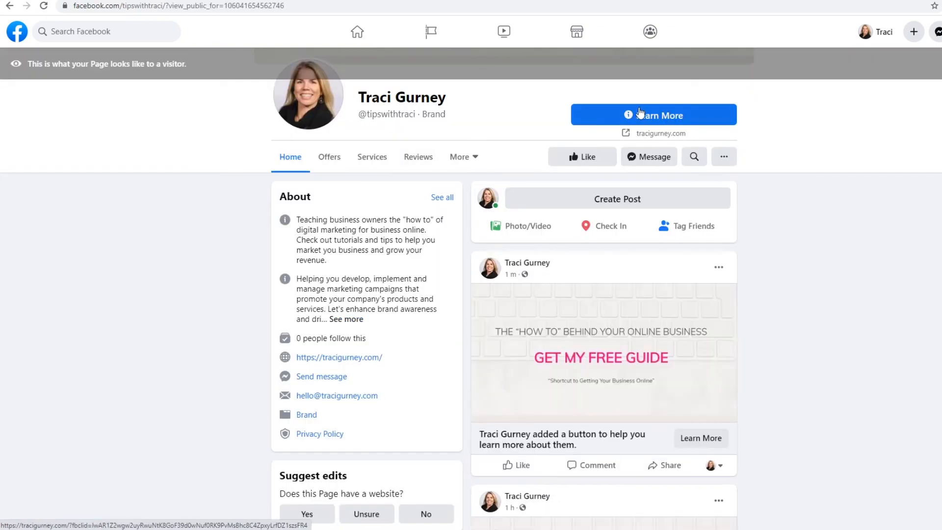
click(674, 118)
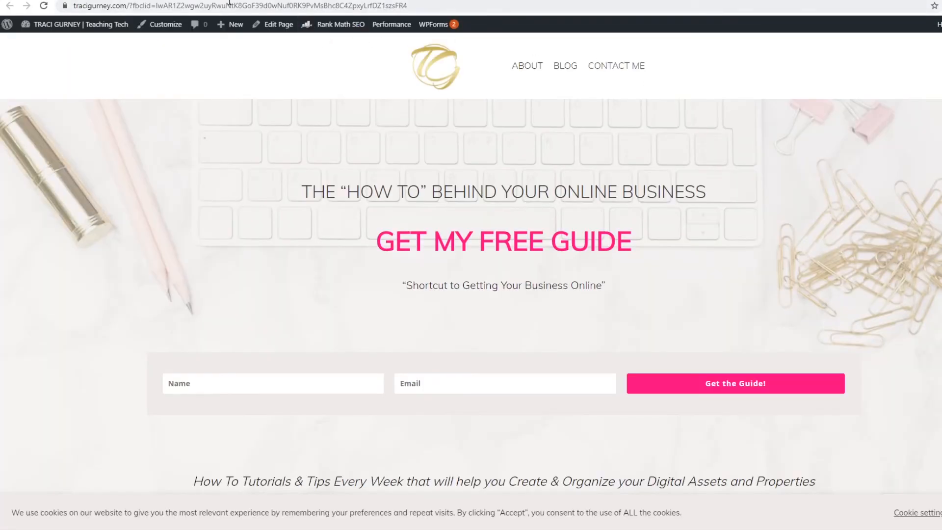
click(230, 1)
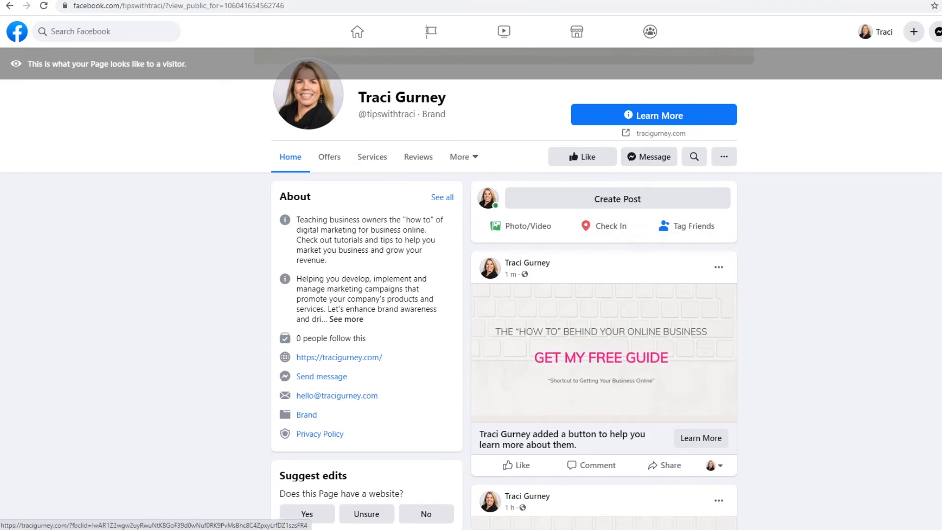
scroll(471, 294, down, 4)
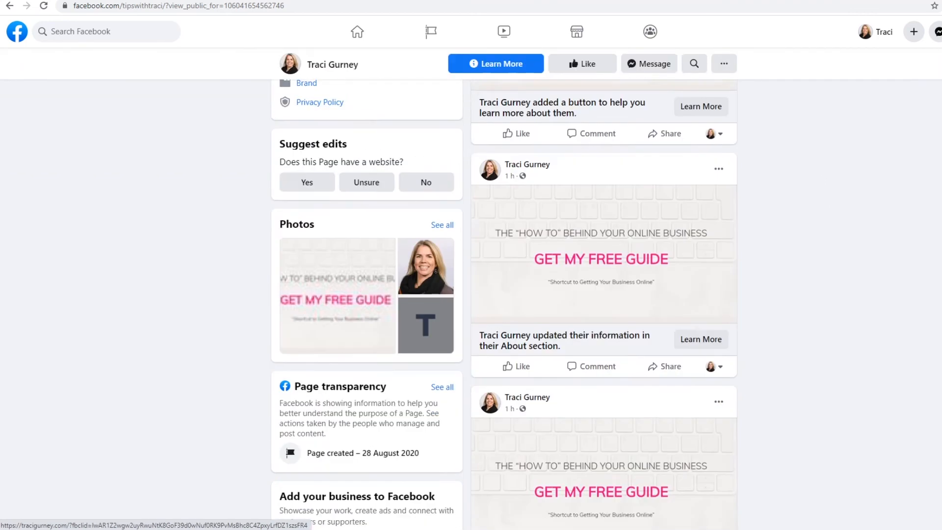
scroll(471, 295, up, 4)
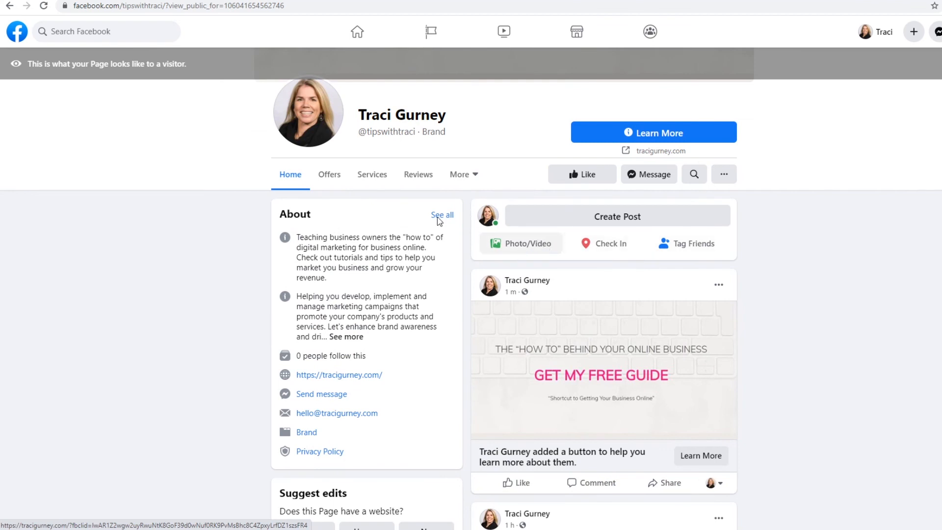
- Inspect the current profile picture and its description field in the Page's Profile pictures album, and return to the photos
click(464, 174)
click(467, 242)
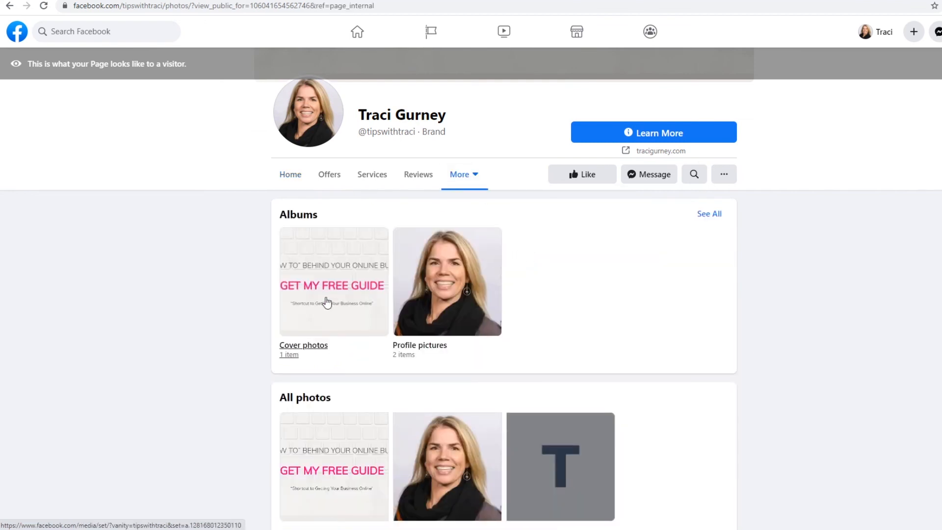
click(440, 286)
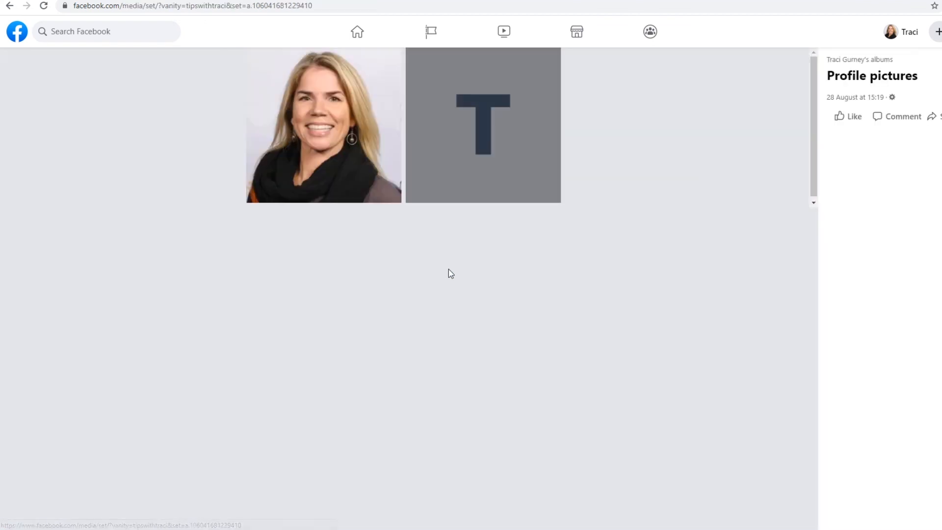
click(311, 135)
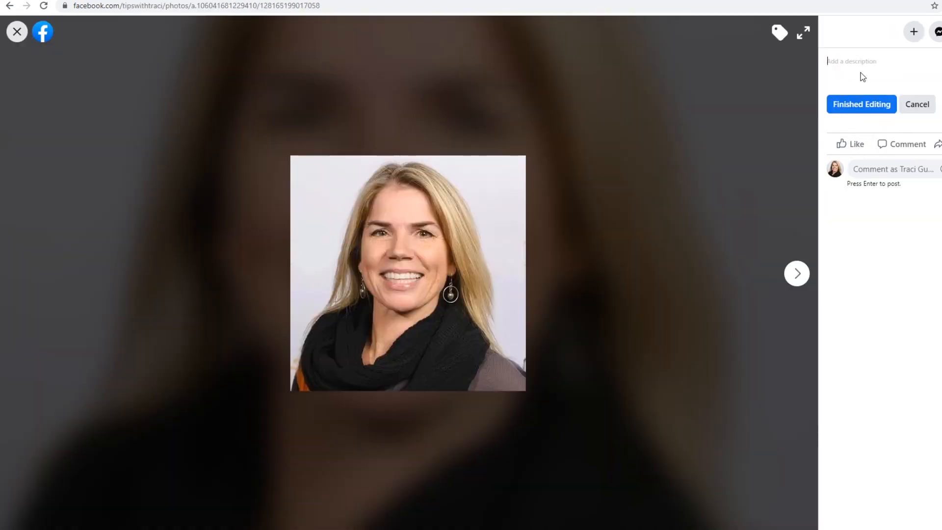
click(16, 32)
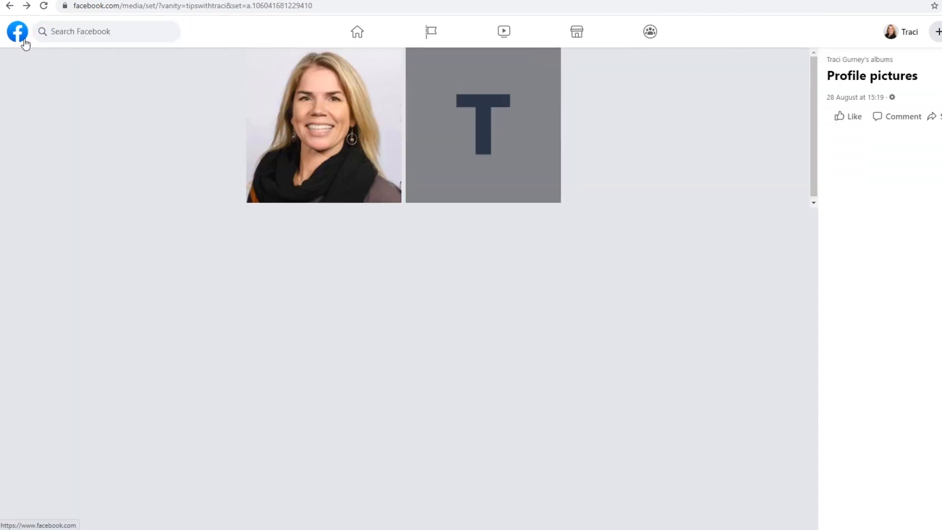
click(10, 6)
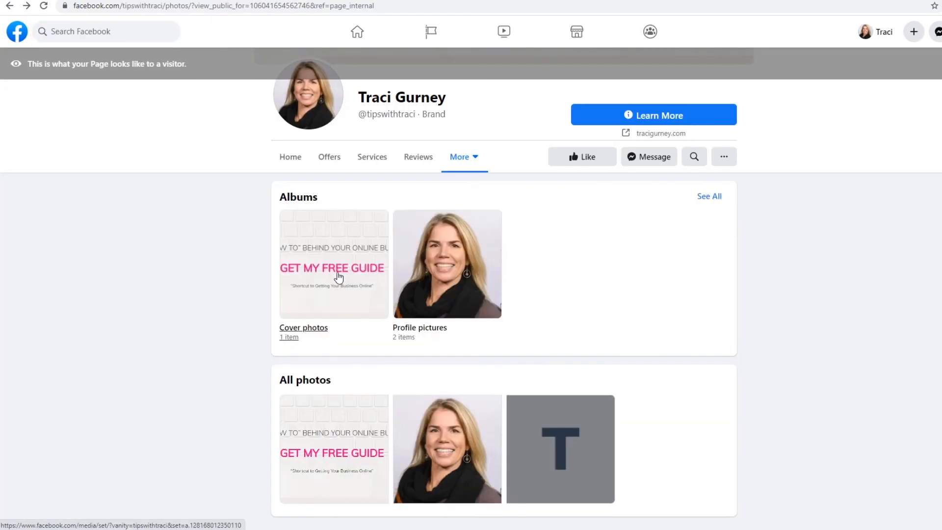
- Inspect the cover photo and its description in the Page's Cover photos album, and return to the photos
click(338, 277)
click(841, 99)
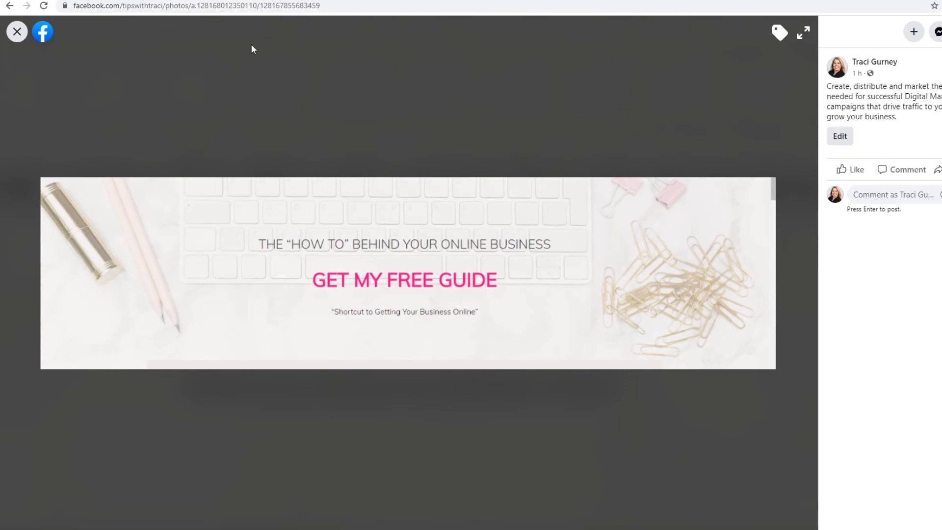
click(17, 32)
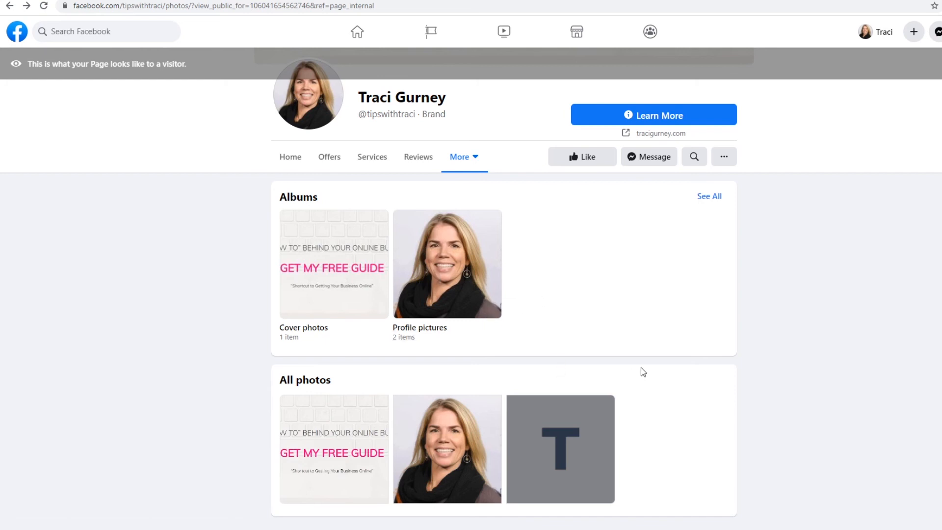
- Leave the visitor view and delete the post announcing the updated information in the About section
click(941, 64)
scroll(697, 295, down, 3)
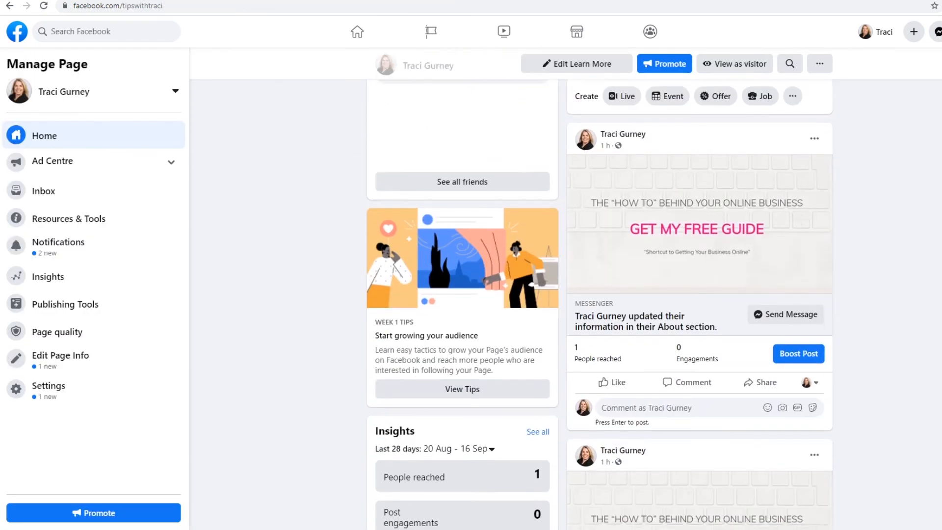
click(813, 141)
click(791, 187)
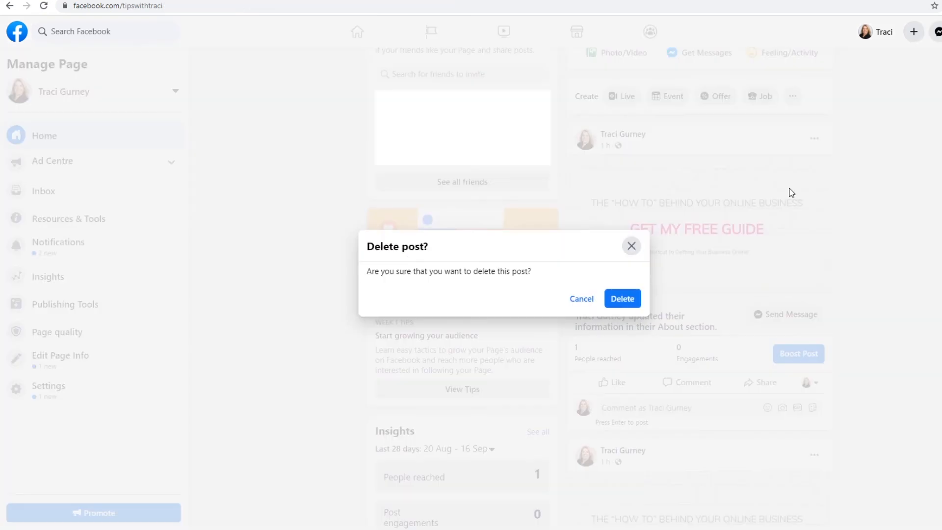
click(622, 298)
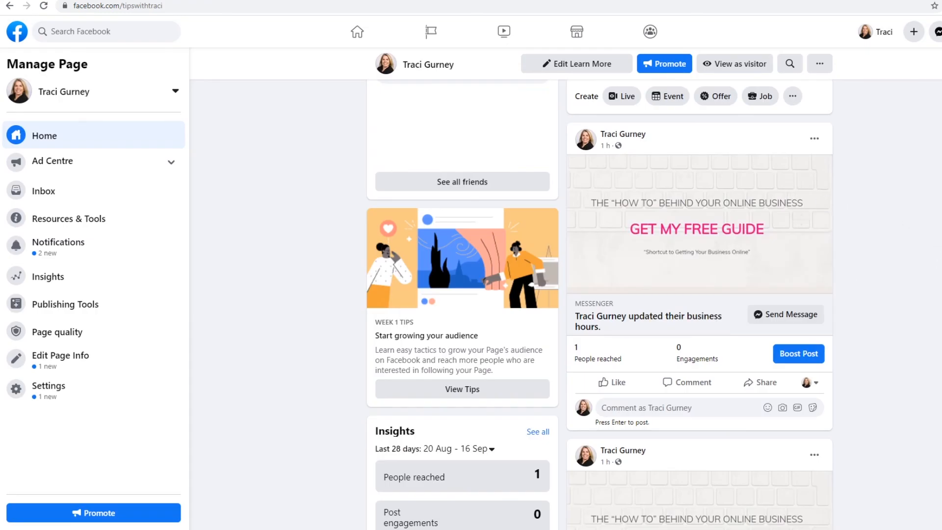
- Delete the topmost post announcing the updated business hours from the Page's timeline
click(814, 141)
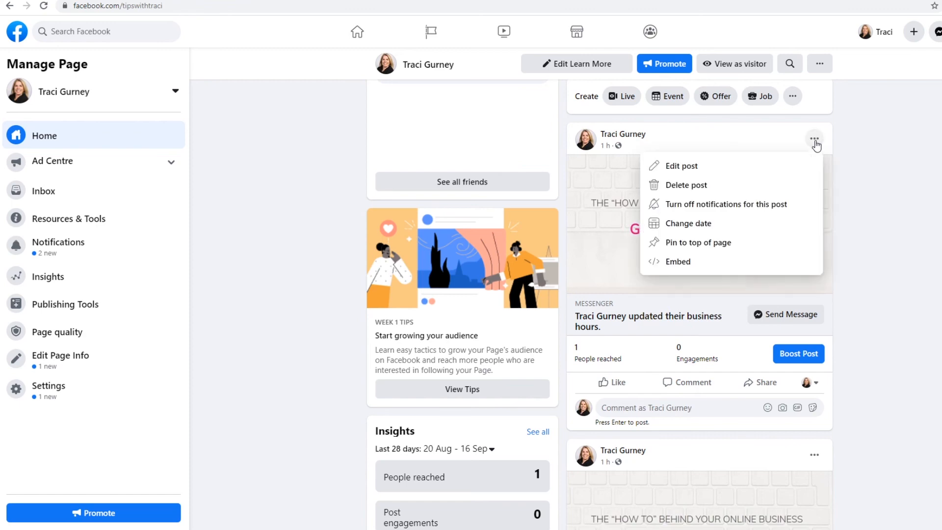
click(710, 186)
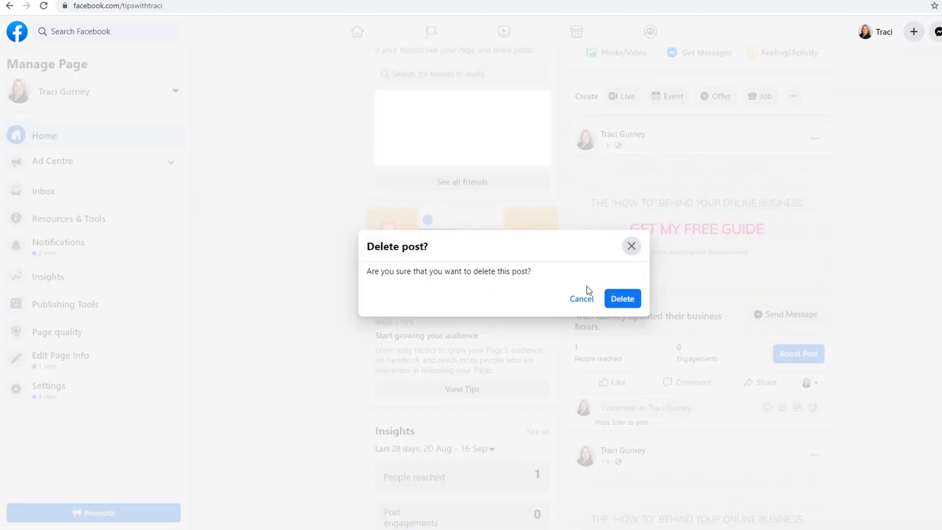
click(630, 300)
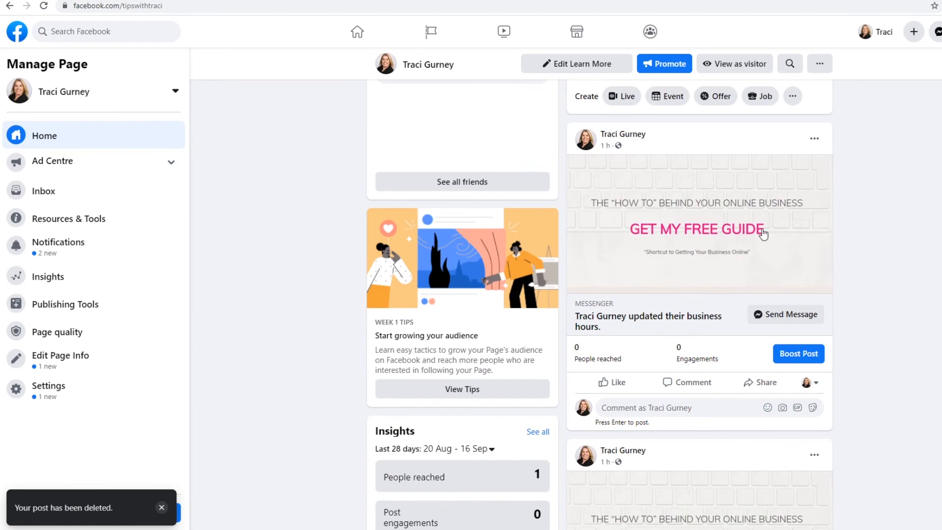
- Hide the cover photo update post and the profile picture update post from the Page's timeline
scroll(696, 302, down, 5)
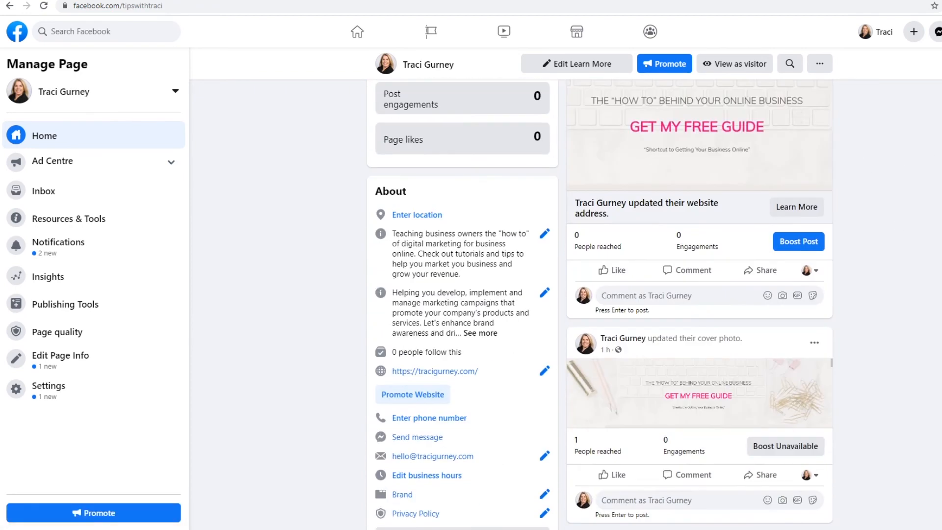
scroll(696, 302, up, 8)
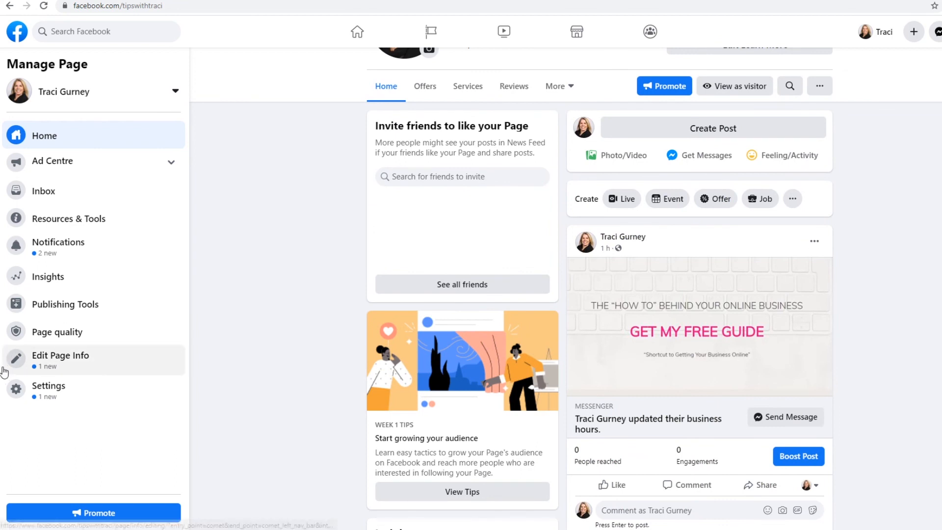
click(818, 241)
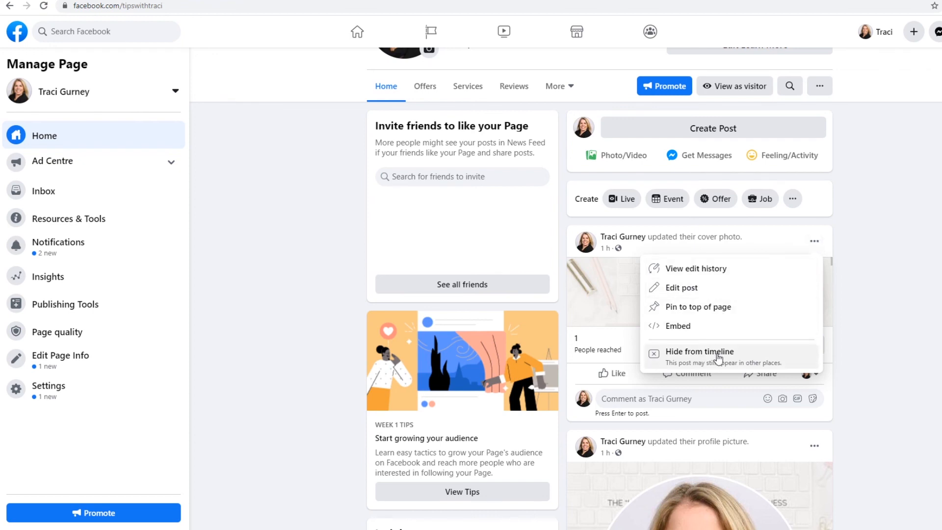
click(684, 356)
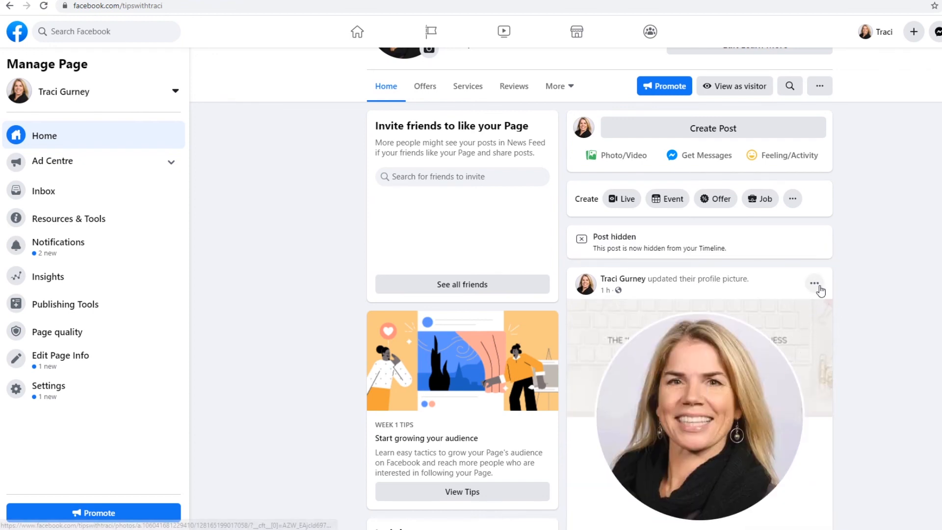
click(817, 289)
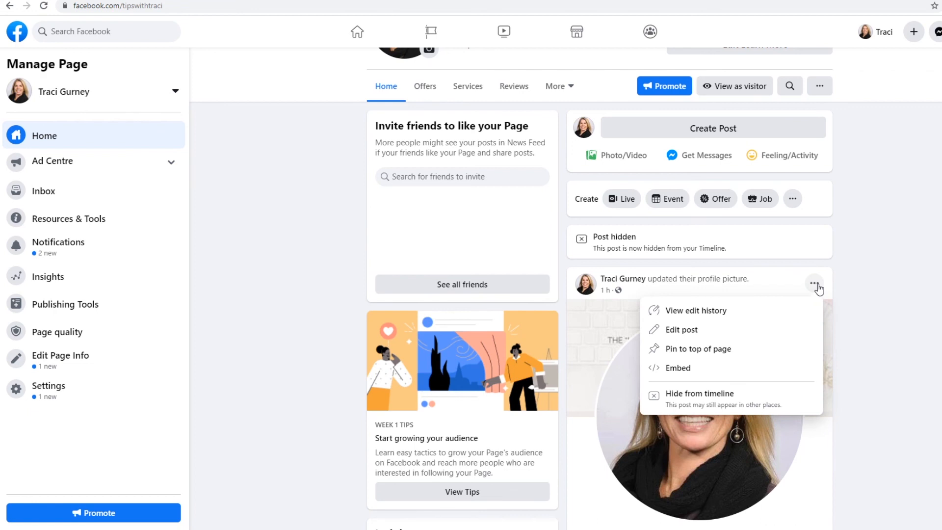
click(731, 395)
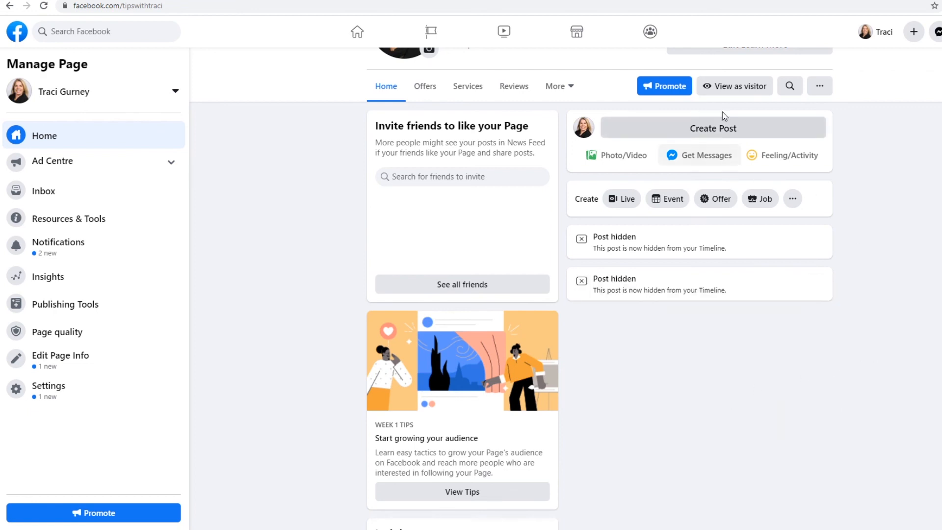
- Check the Page as a visitor, then delete the post announcing the added Learn More button
click(726, 86)
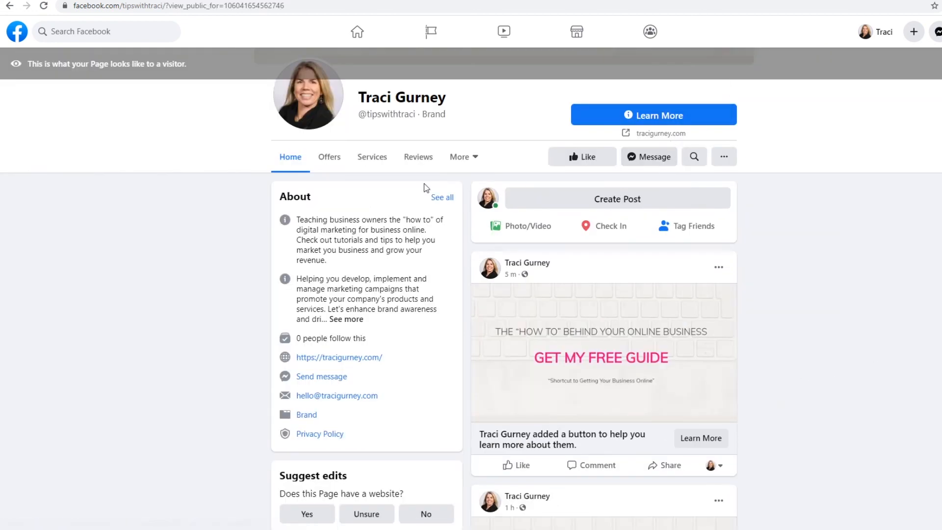
click(720, 269)
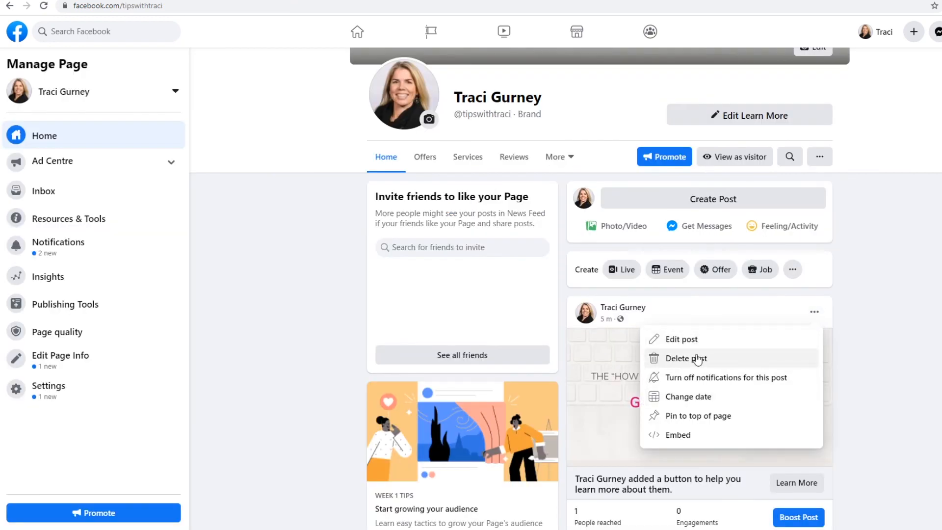
click(697, 360)
click(623, 298)
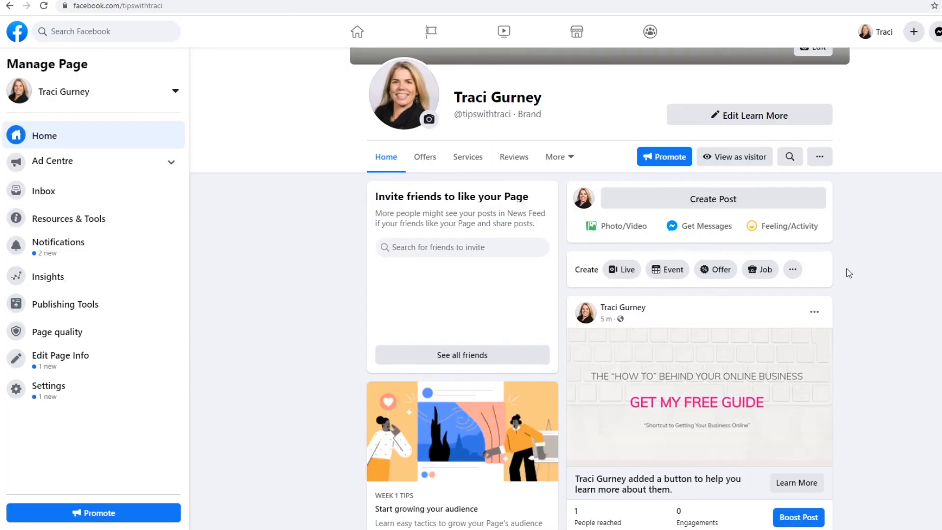
- View the Page as a visitor, look at its Services and Offers sections, and return to the Page's home
click(758, 157)
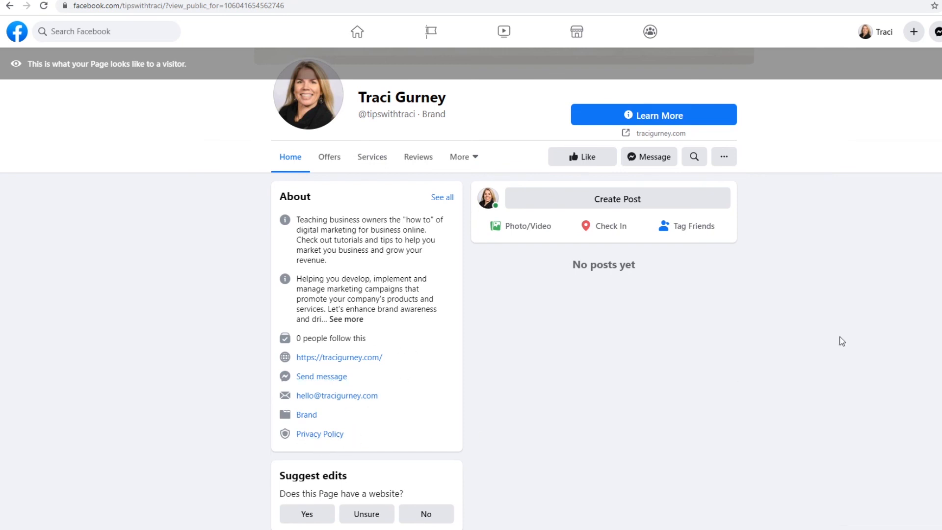
click(372, 156)
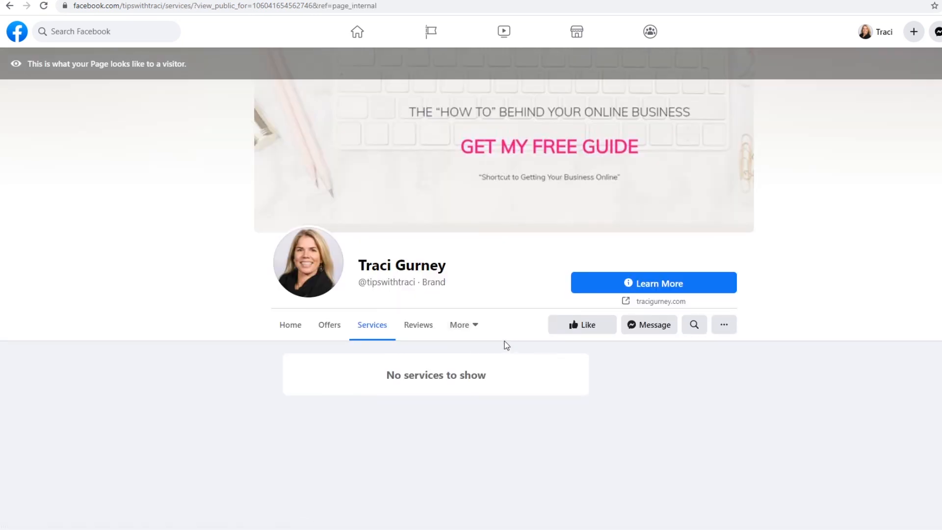
click(330, 294)
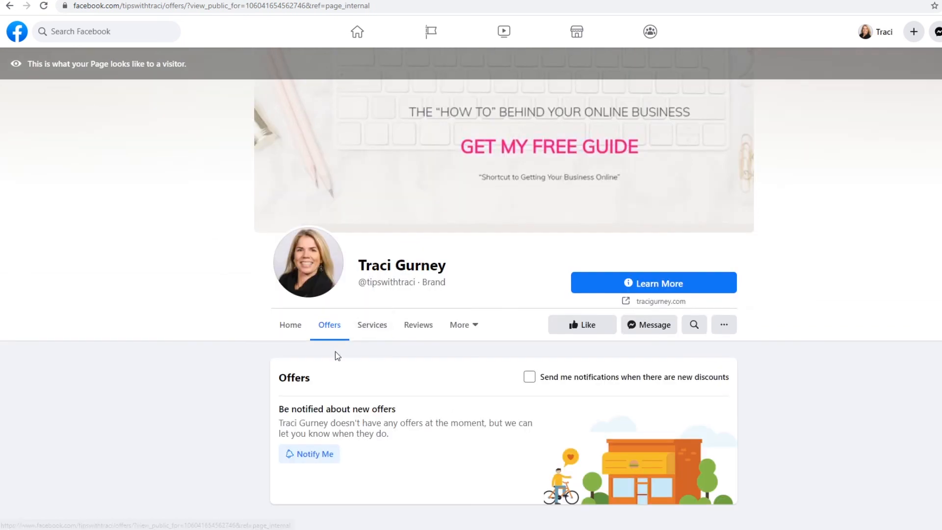
click(371, 330)
click(294, 326)
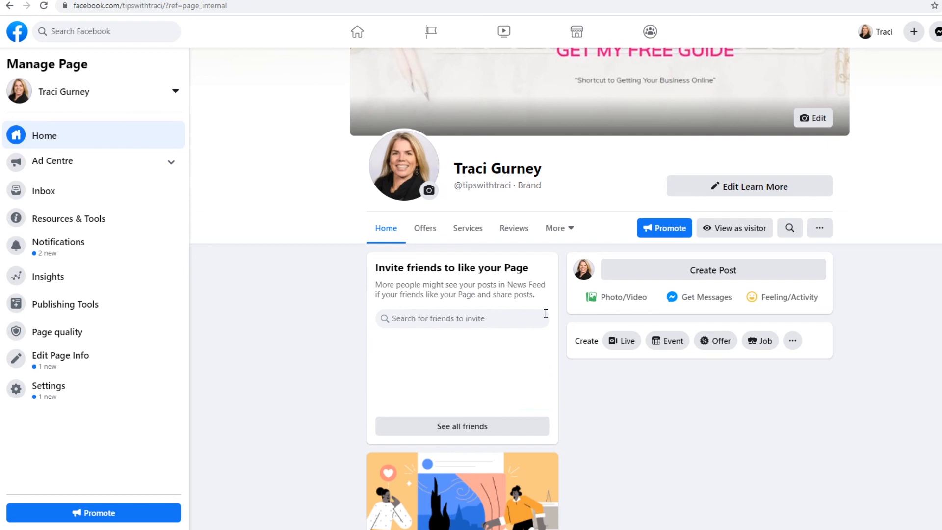
click(672, 276)
click(613, 300)
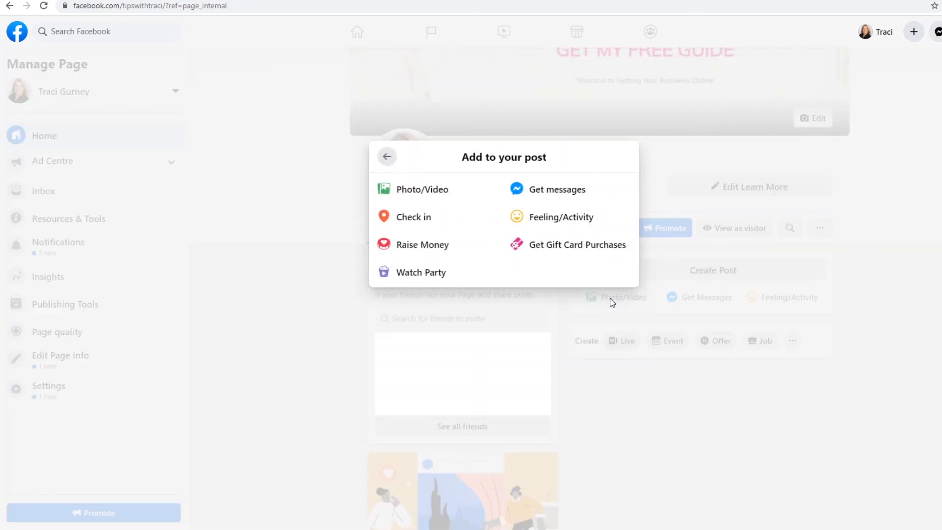
click(431, 193)
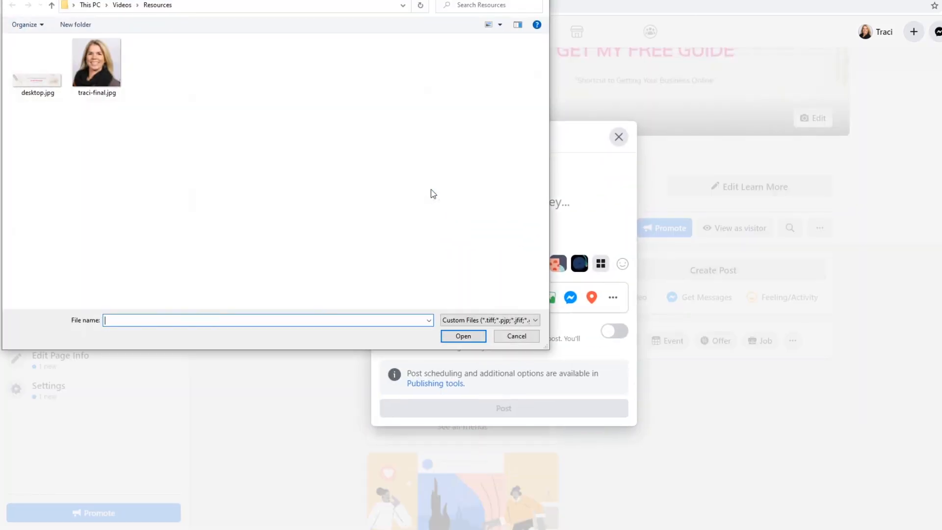
click(38, 64)
click(463, 336)
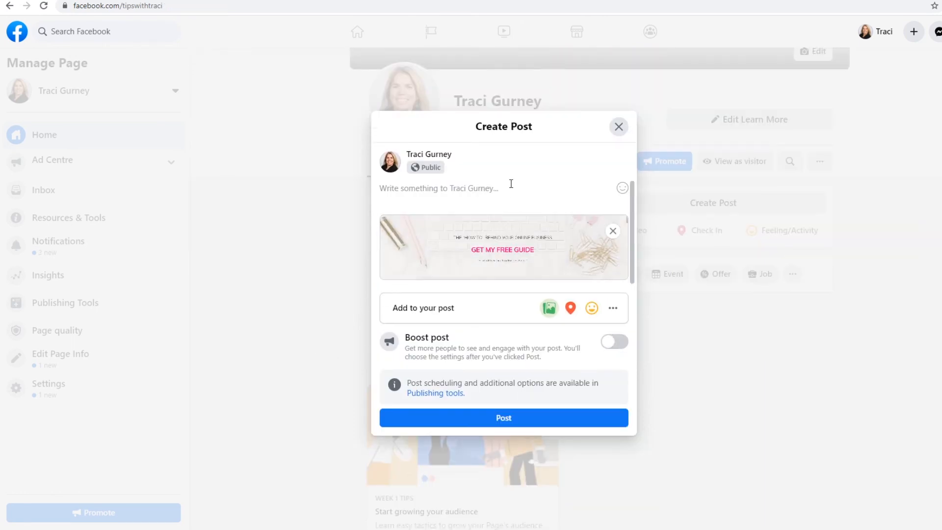
text(REACH OUT TODAY Get my Guide "Shortcut to Getting Your Business Online" its FREE. https://mailchi.mp/05bafb5b8e2e/shortcutguide)
click(569, 432)
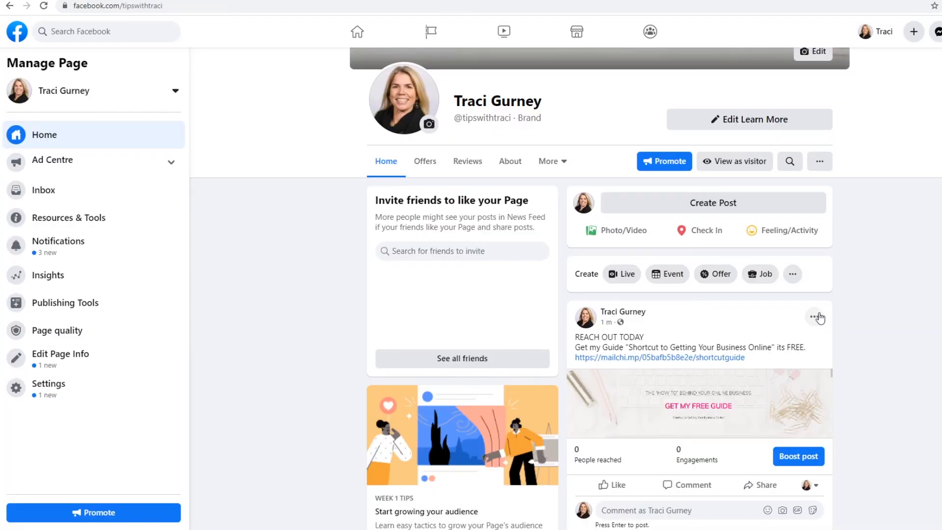
- Pin the free guide post to the top of the Page and check its option for unpinning
click(816, 317)
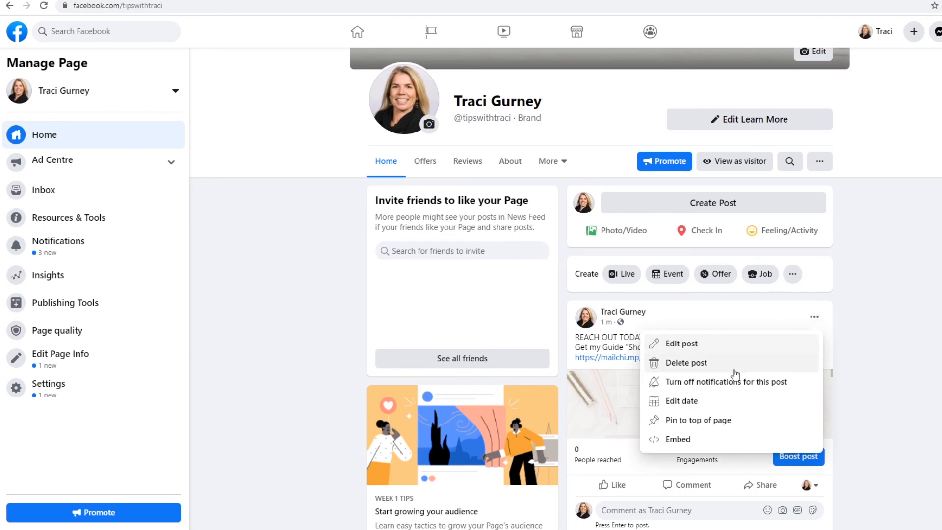
click(712, 421)
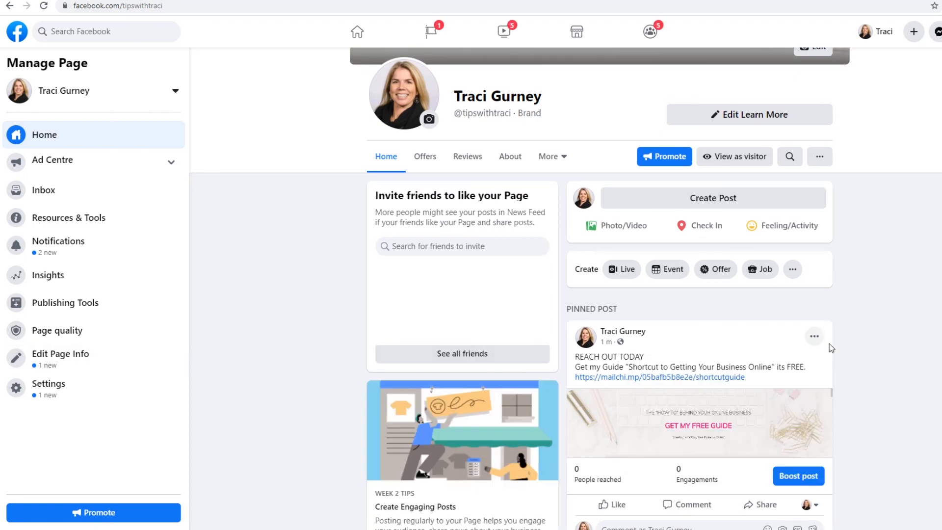
click(814, 338)
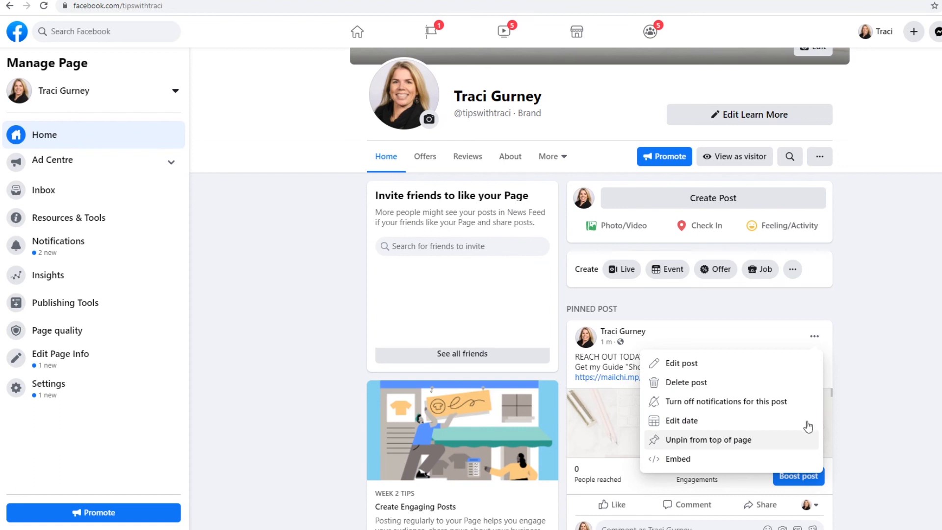
click(919, 321)
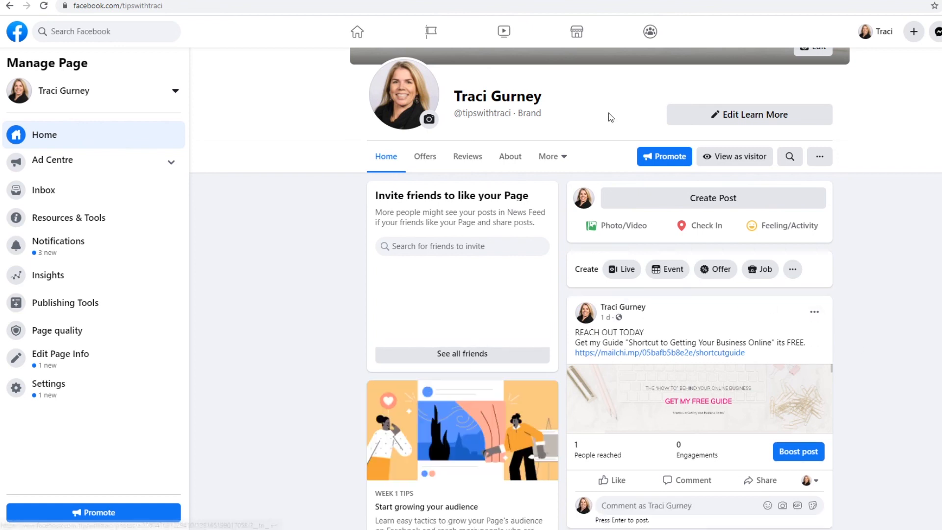
- Look over the Page's Inbox and its automated responses, and return to the Page's home
scroll(478, 289, up, 3)
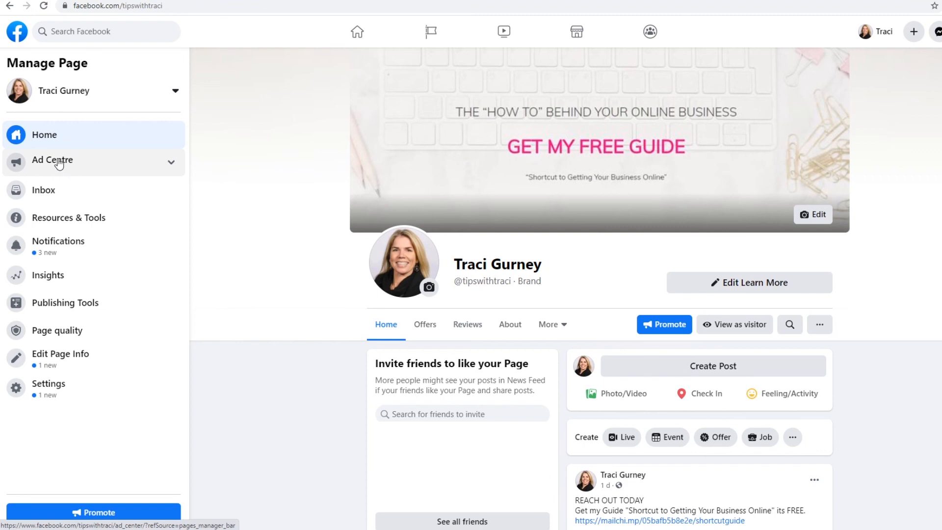
click(51, 195)
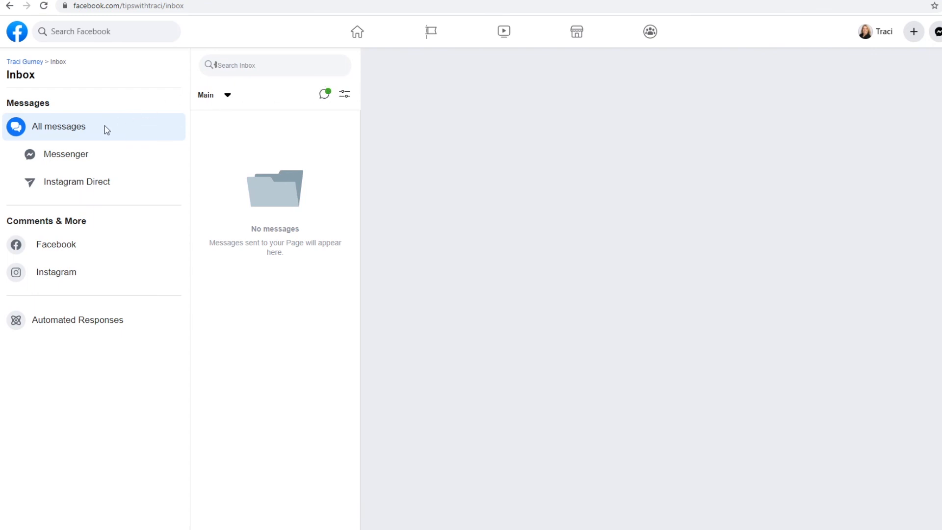
click(8, 321)
click(28, 62)
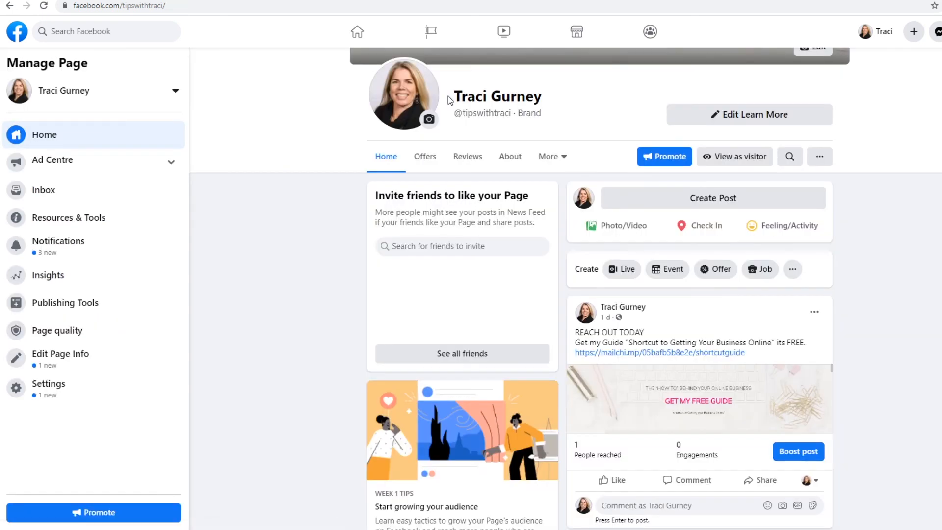
- Open the Page's Insights
click(48, 283)
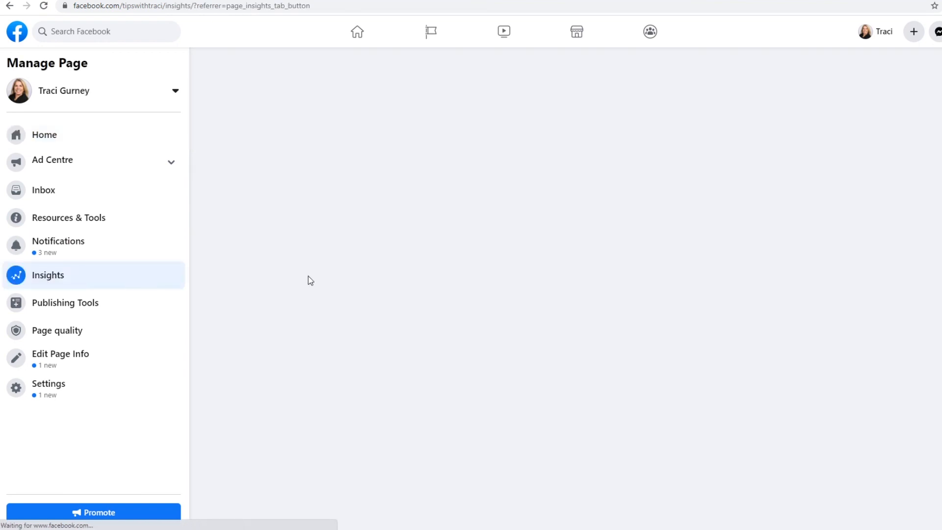